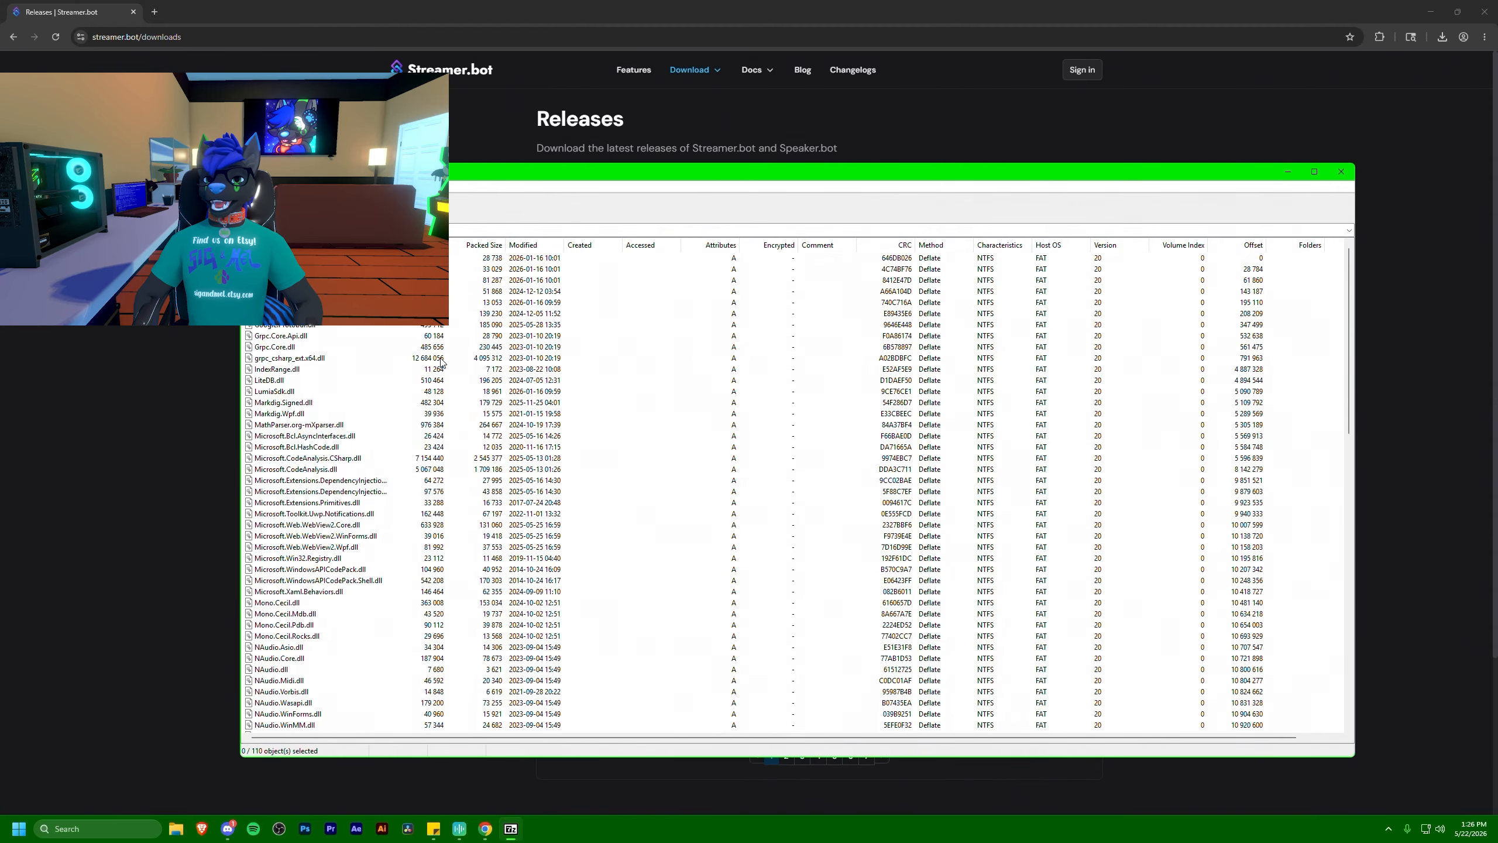
Close the archive window and launch Streamer.bot from the extracted StreamerBot folder
scroll(441, 361, "down", 5)
key("alt+F4")
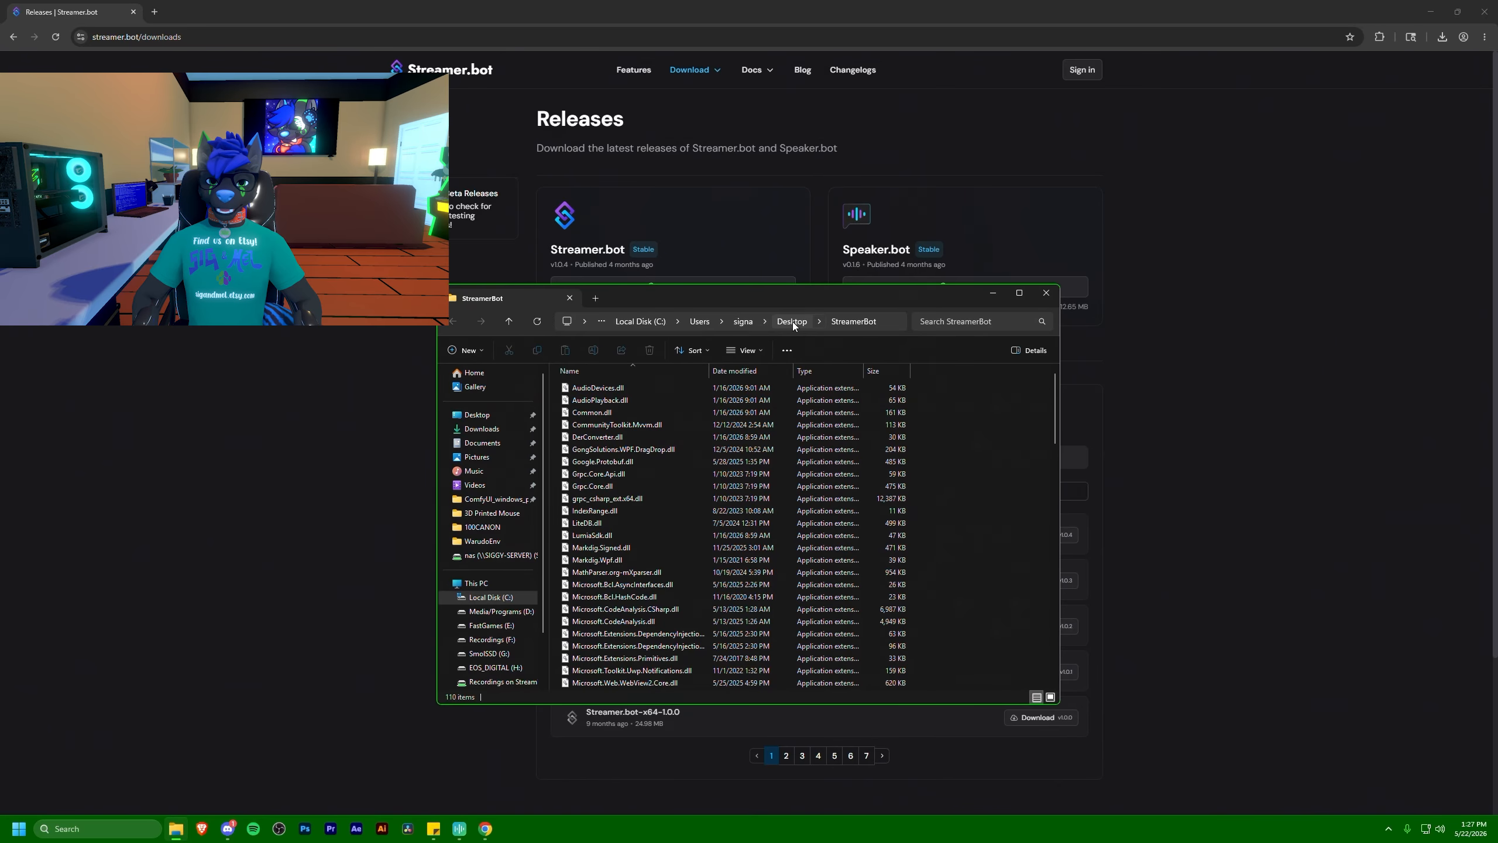
scroll(619, 529, "down", 12)
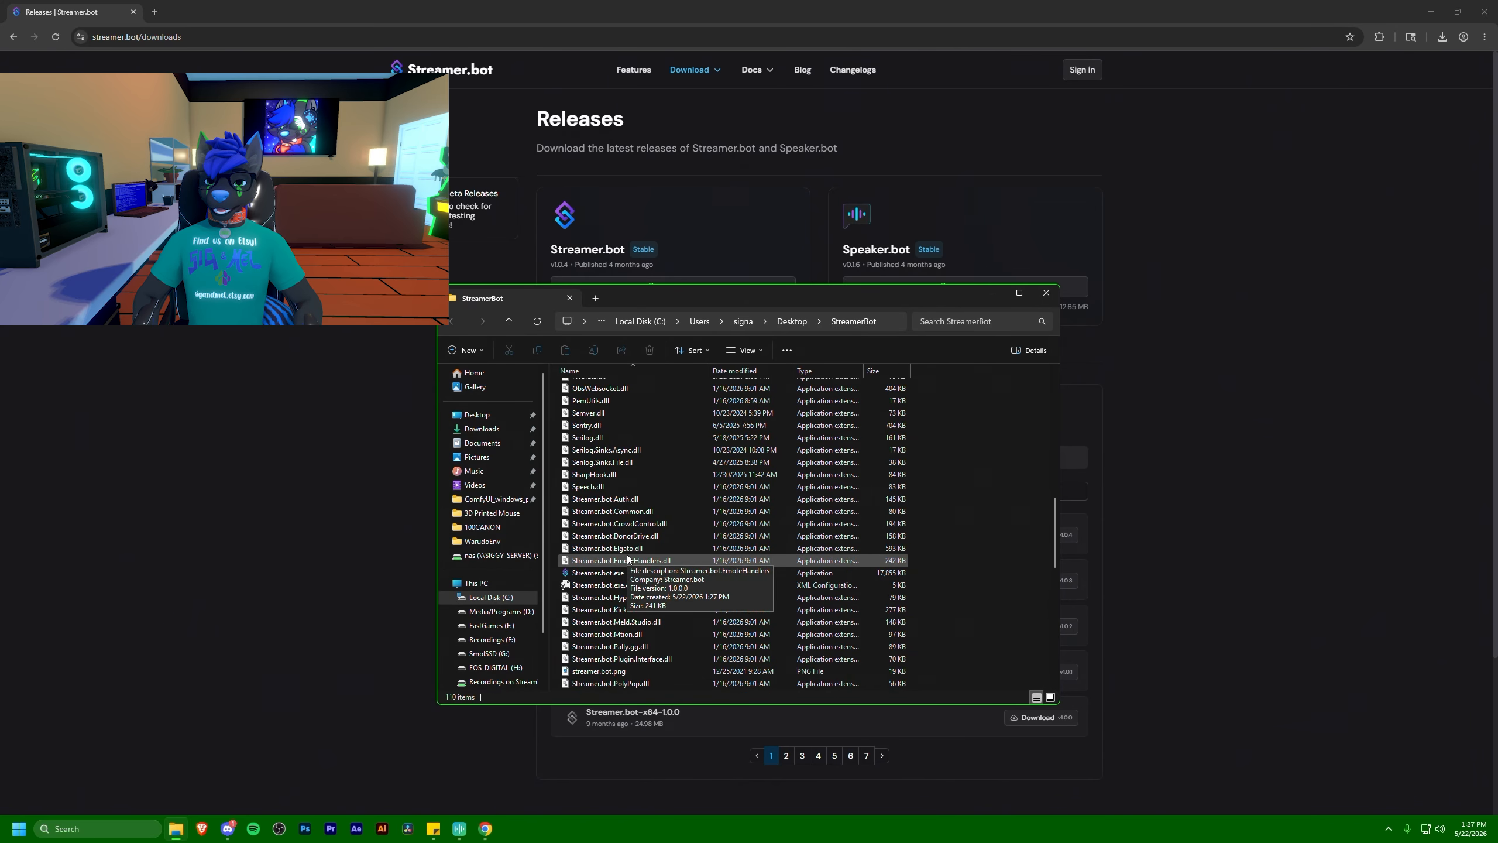
double_click(609, 536)
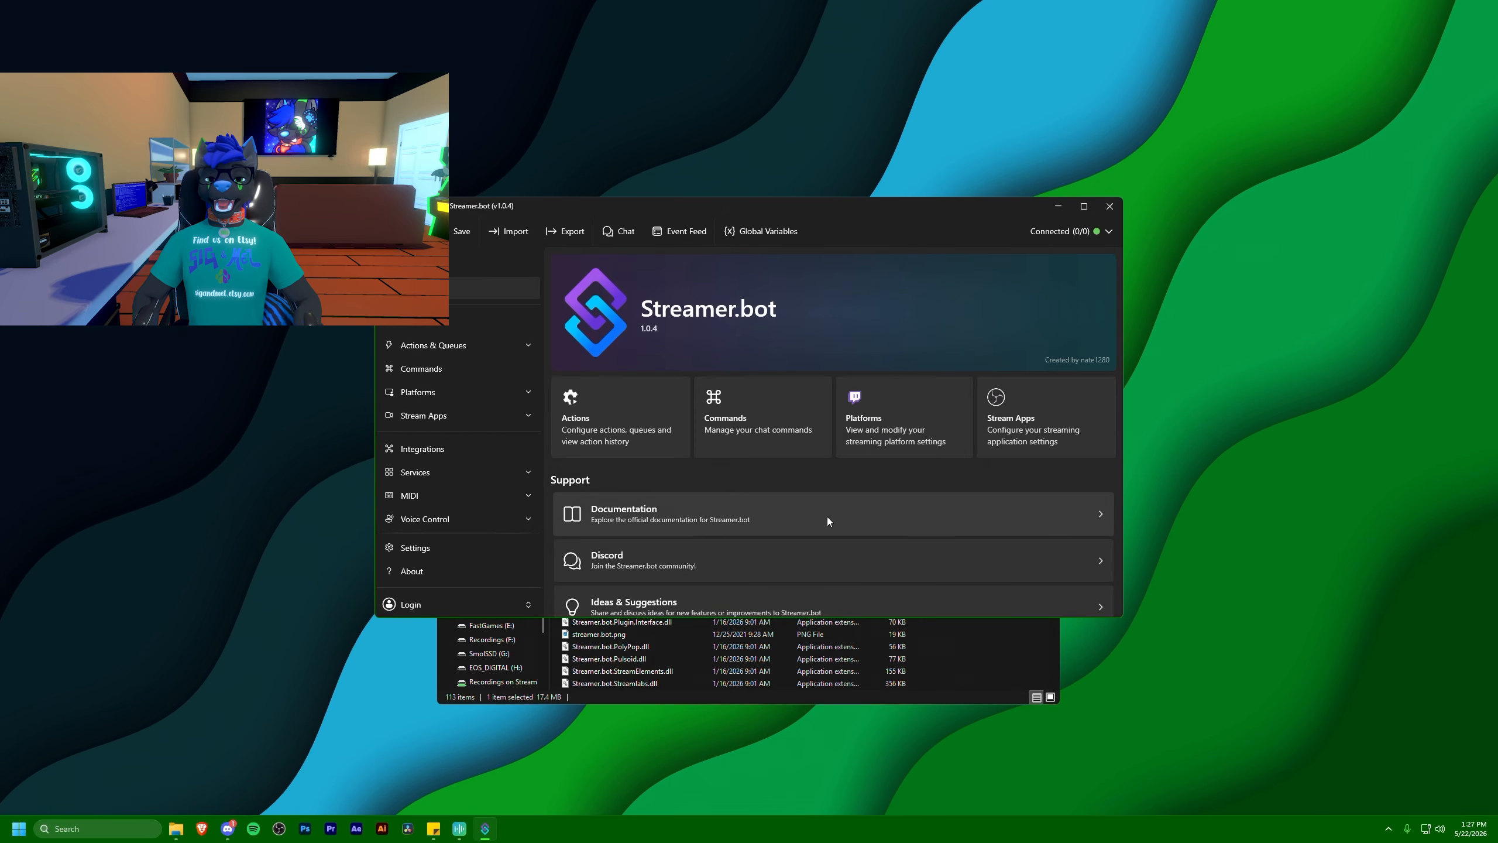
Log in to the Streamer.bot account and connect the Twitch broadcaster account
left_click(440, 612)
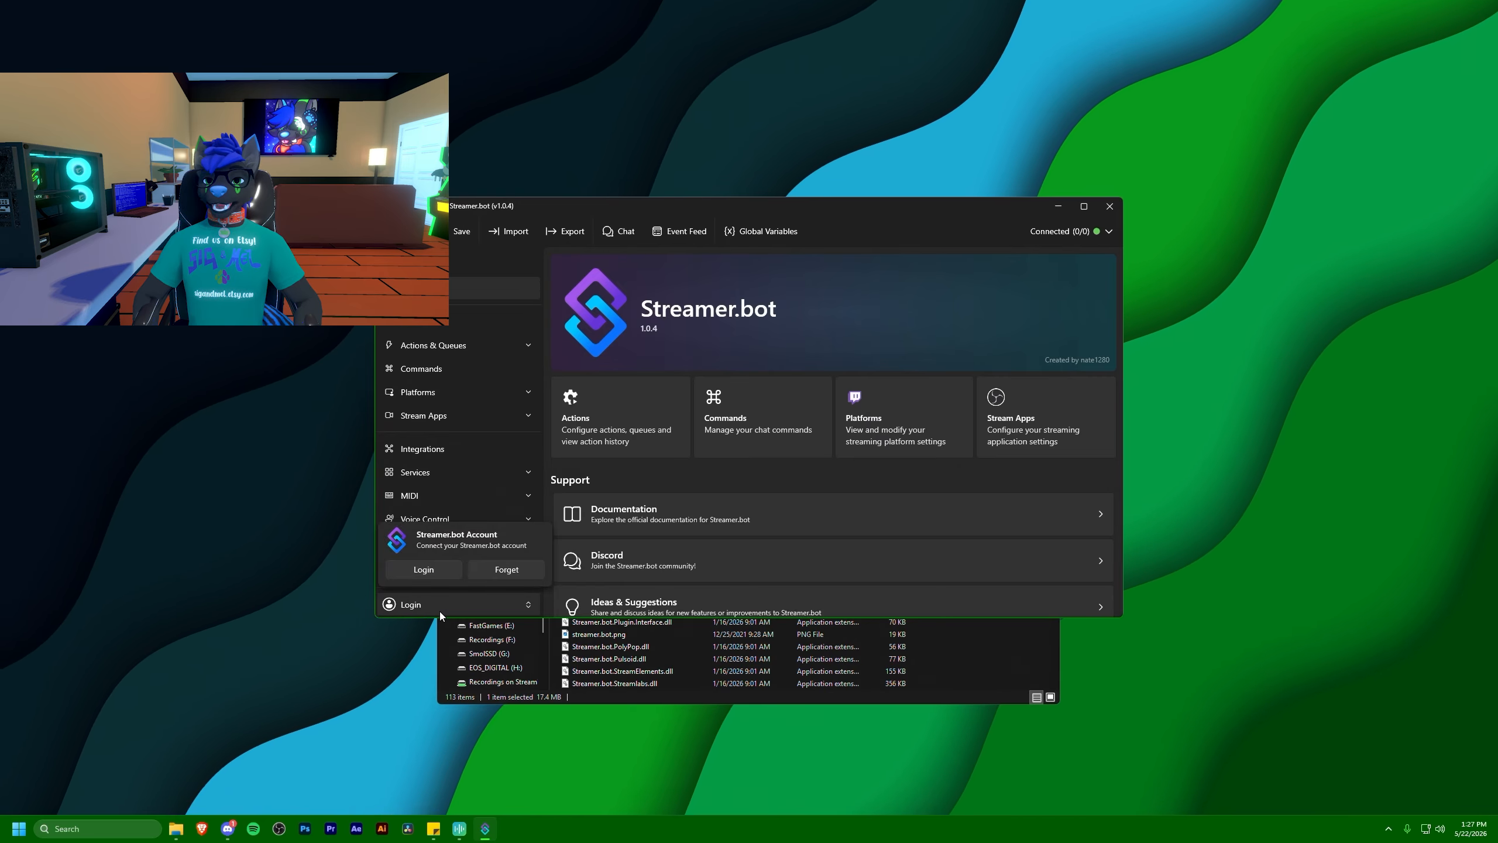
left_click(423, 569)
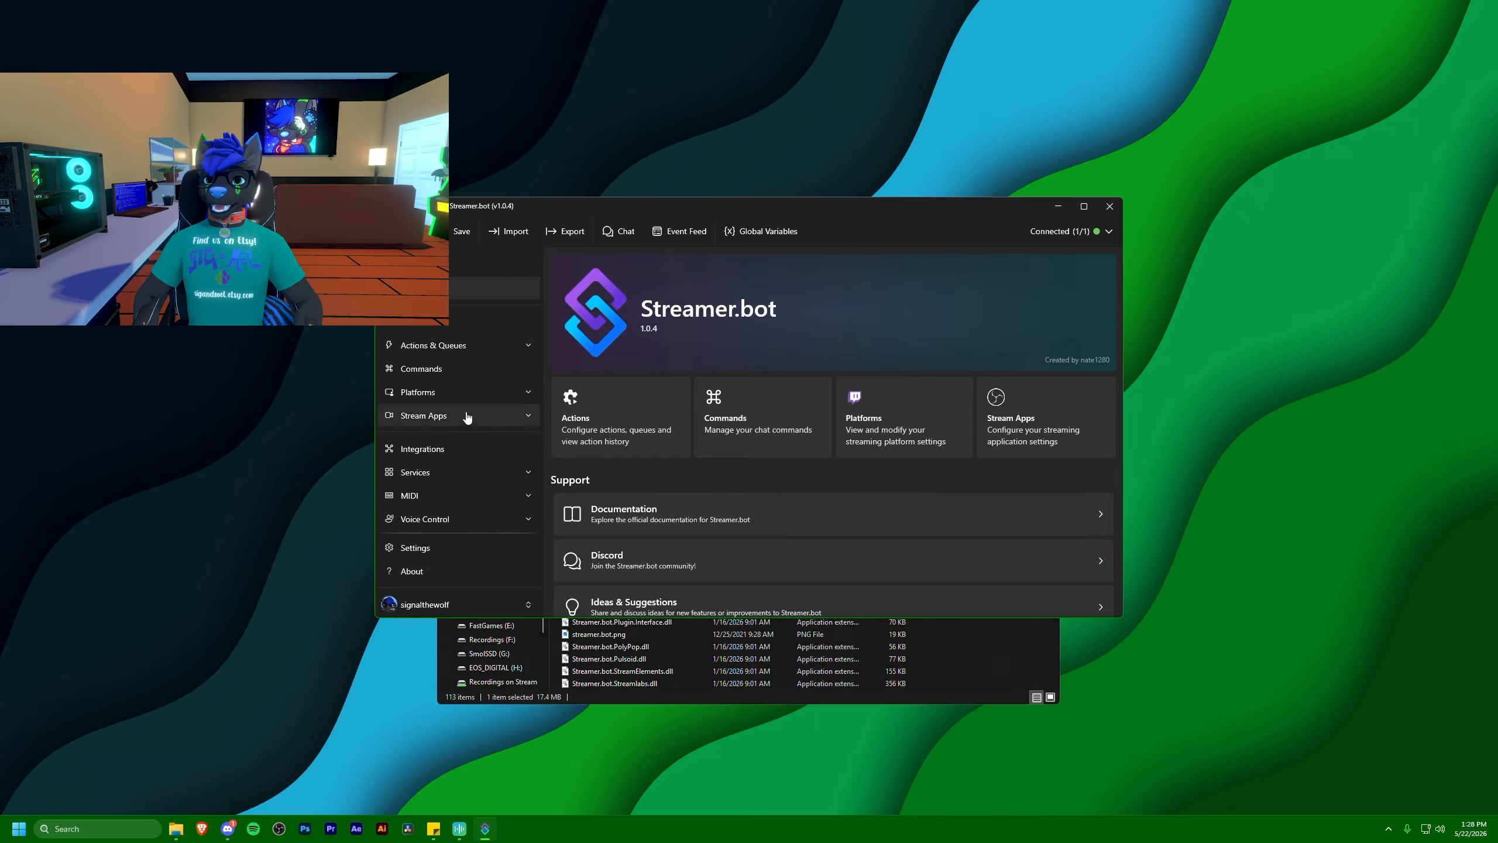
left_click(471, 393)
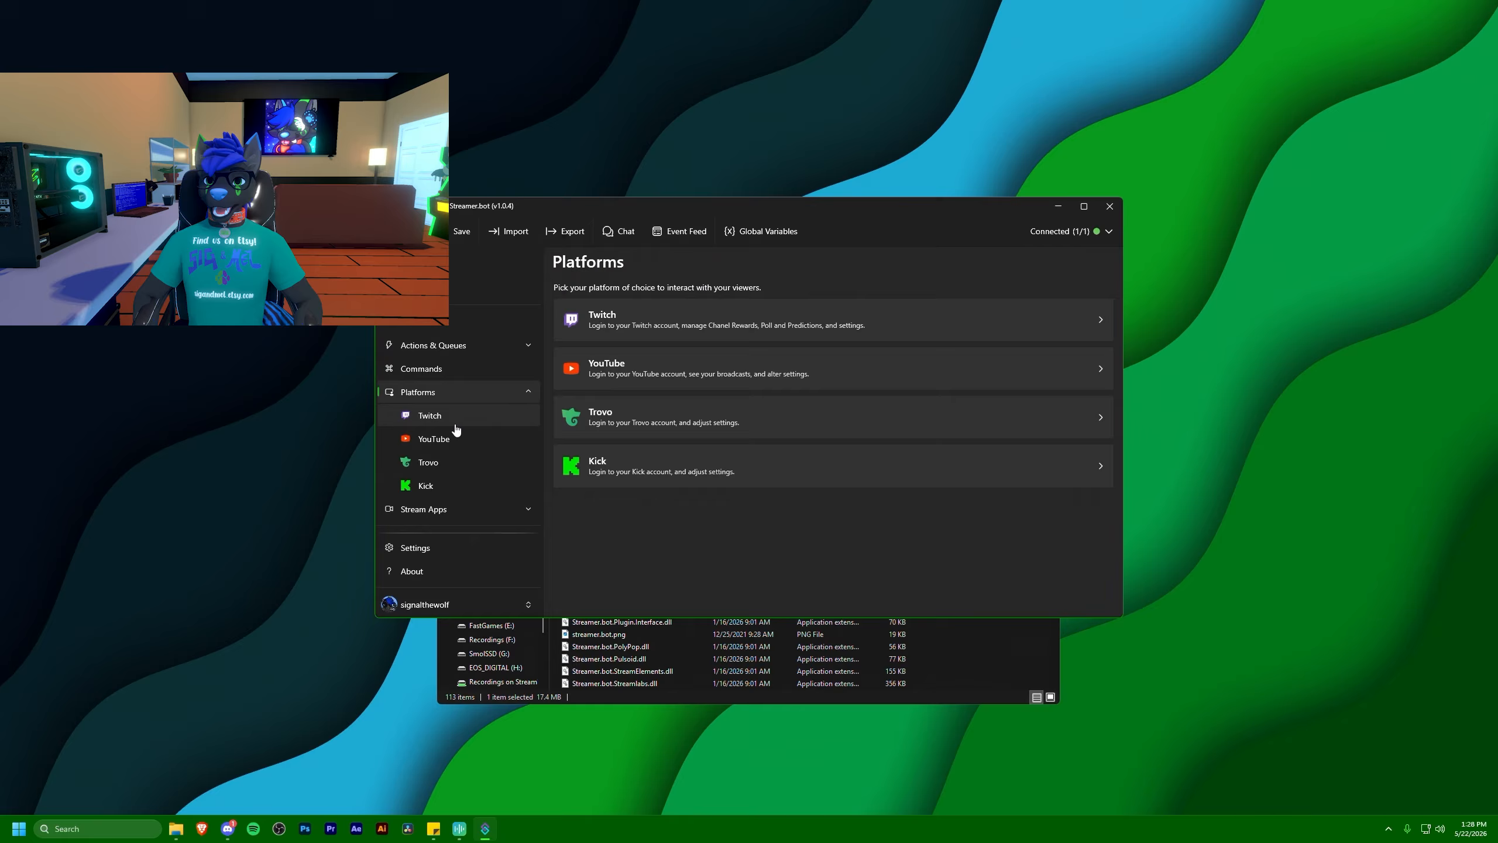
left_click(455, 421)
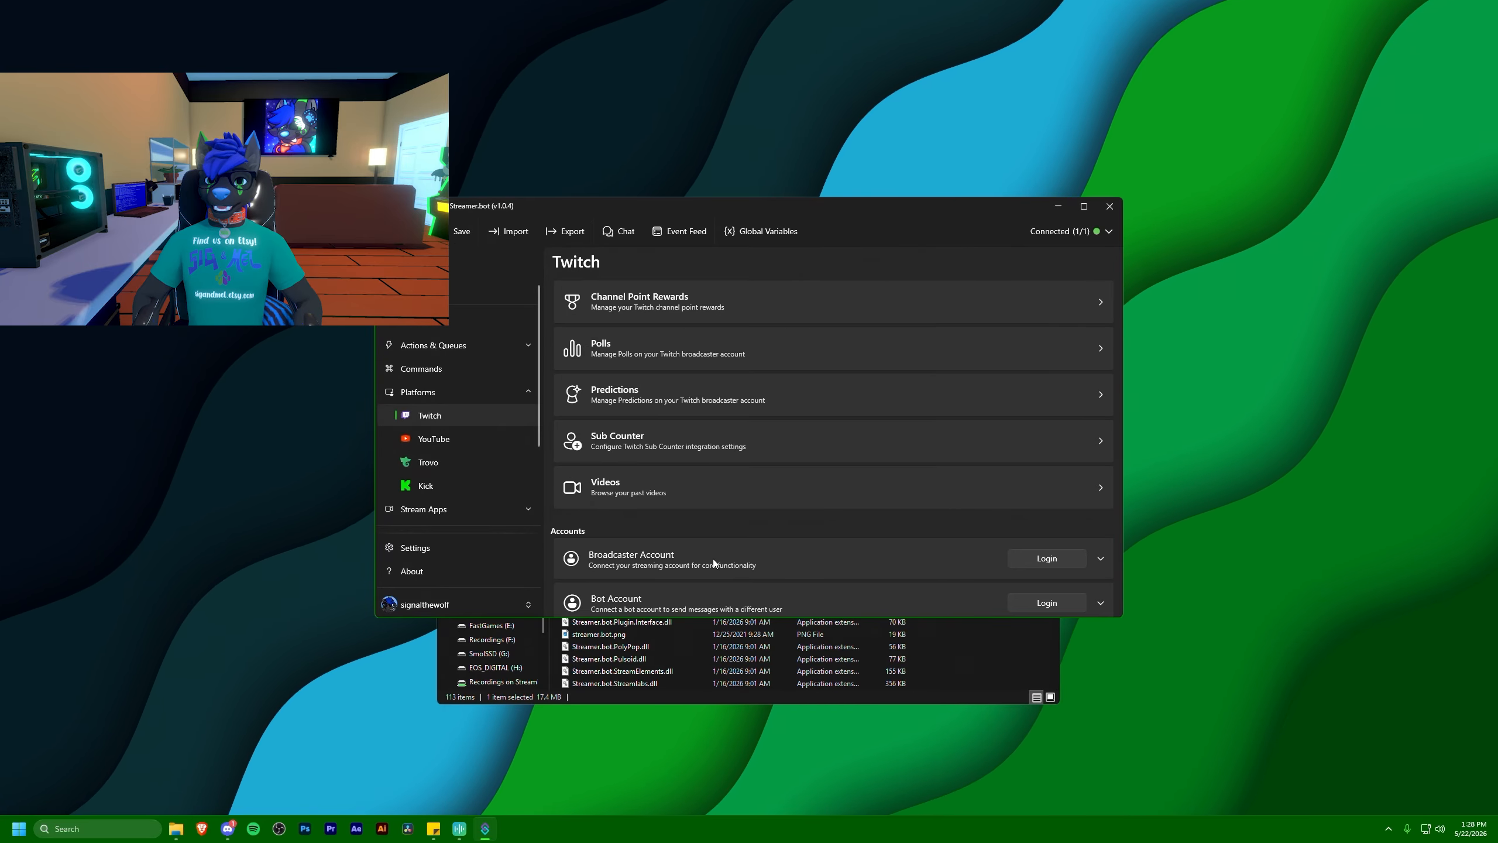
scroll(713, 559, "down", 1)
left_click(1028, 534)
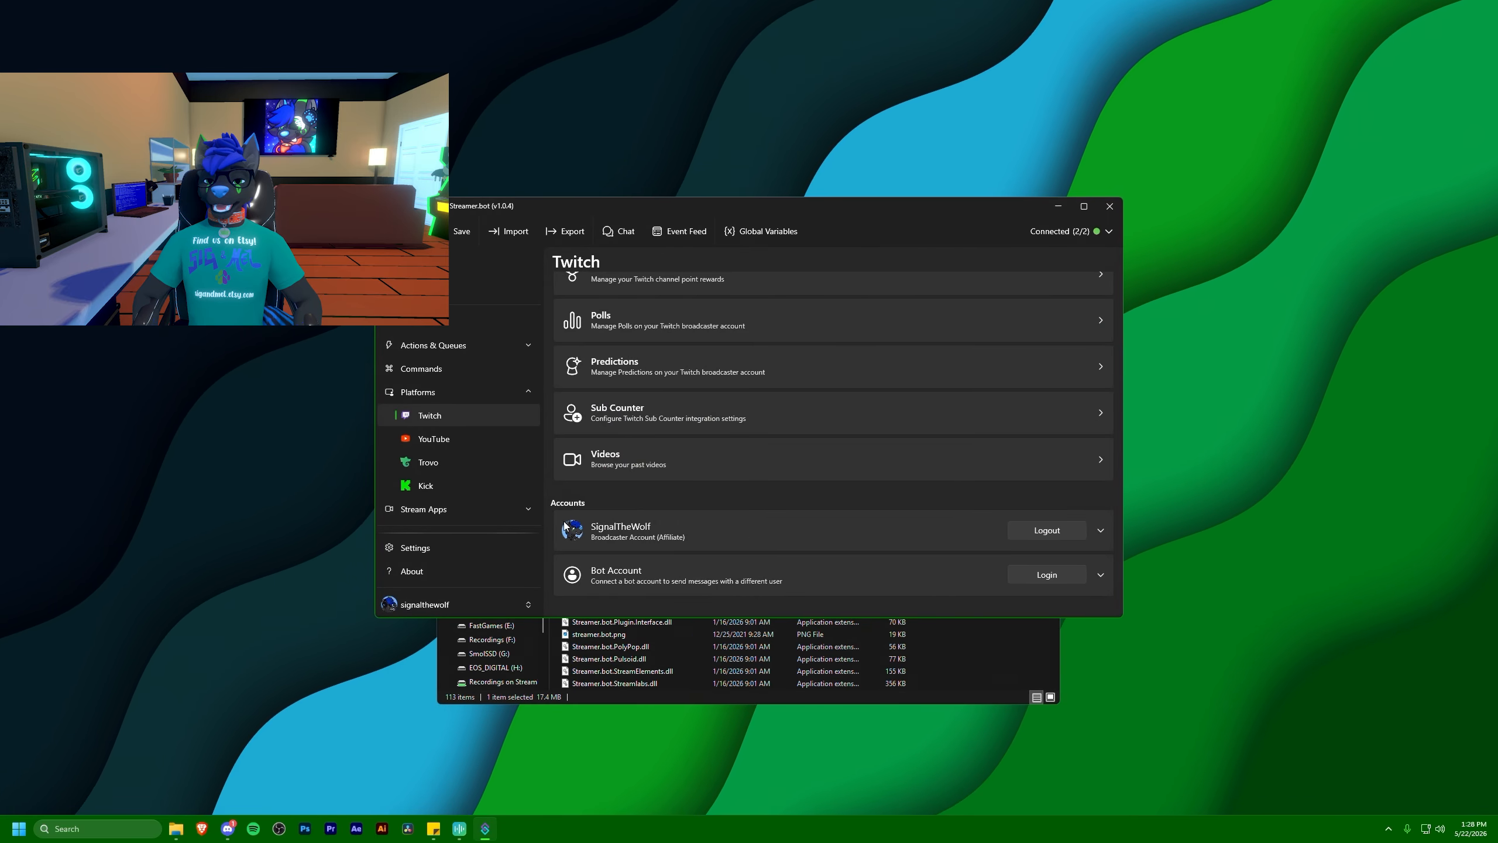
left_click(418, 392)
left_click(418, 392)
left_click(429, 415)
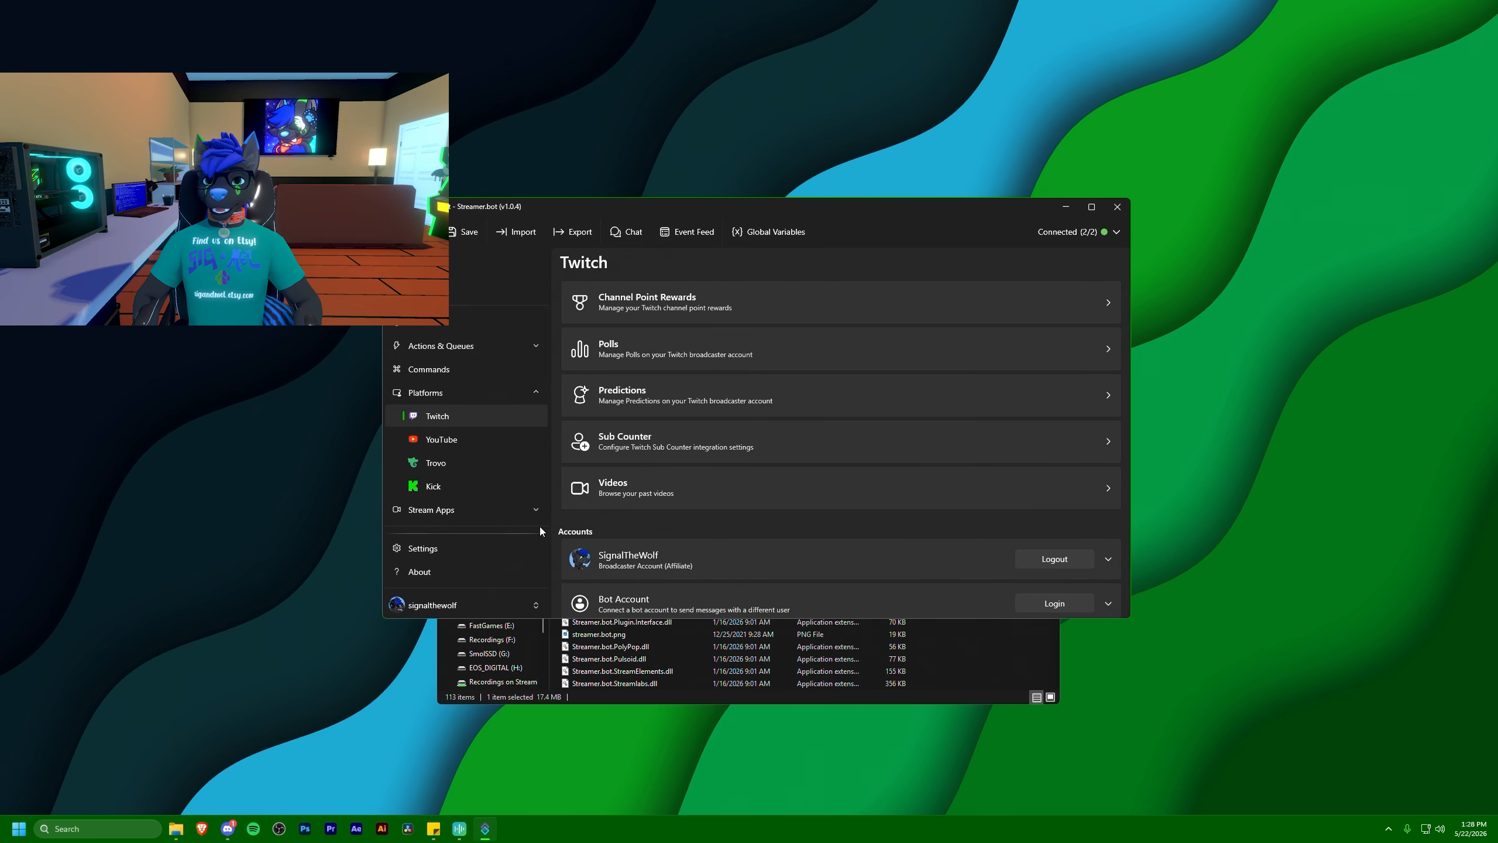
left_click(426, 393)
Add an action named "Go Live Notification" in the group "Notifications"
left_click(430, 348)
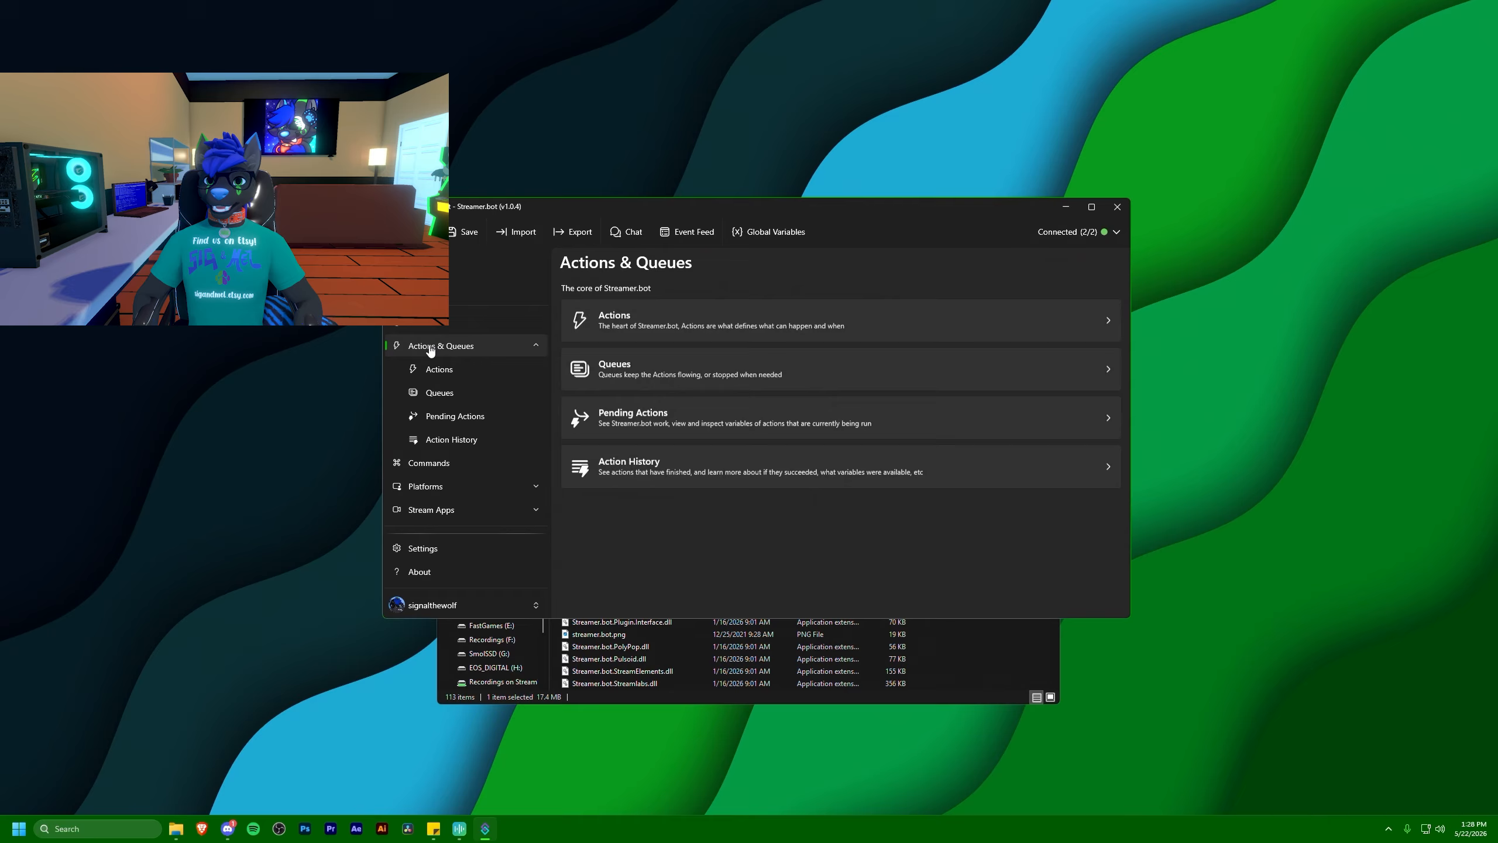
left_click(448, 373)
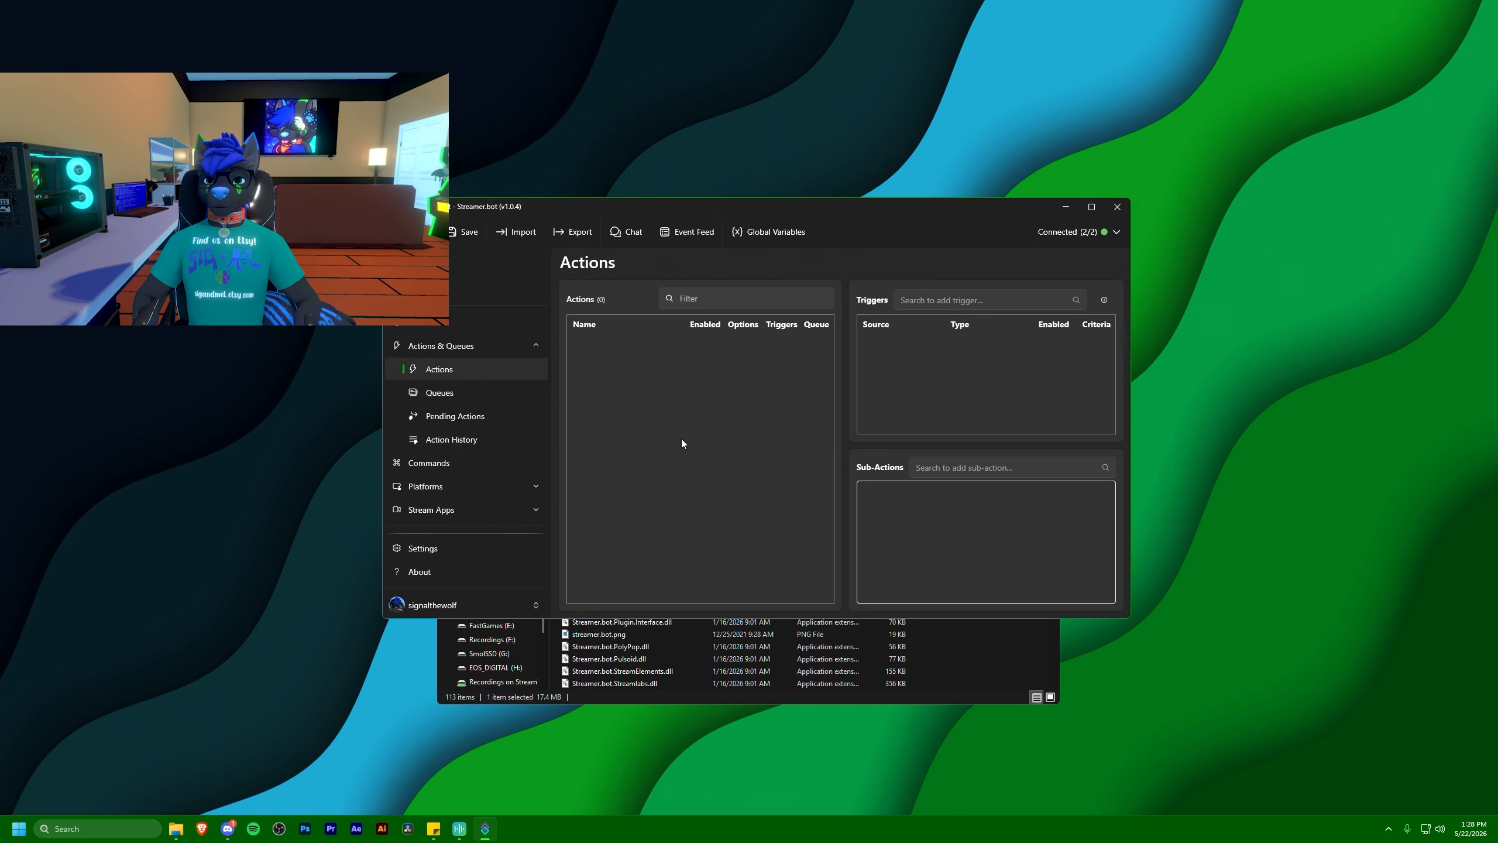
right_click(659, 419)
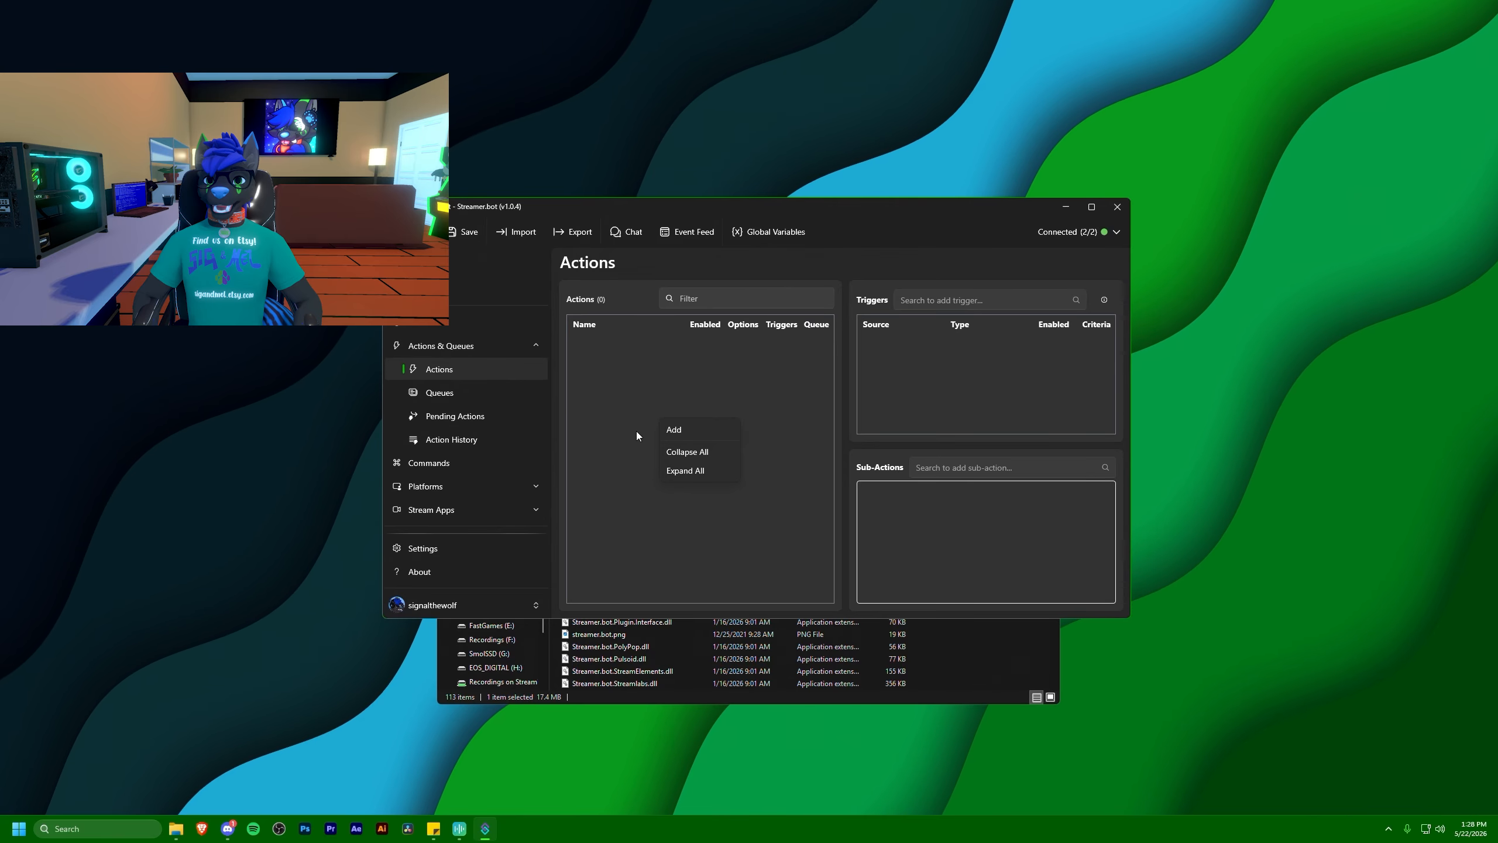
left_click(630, 389)
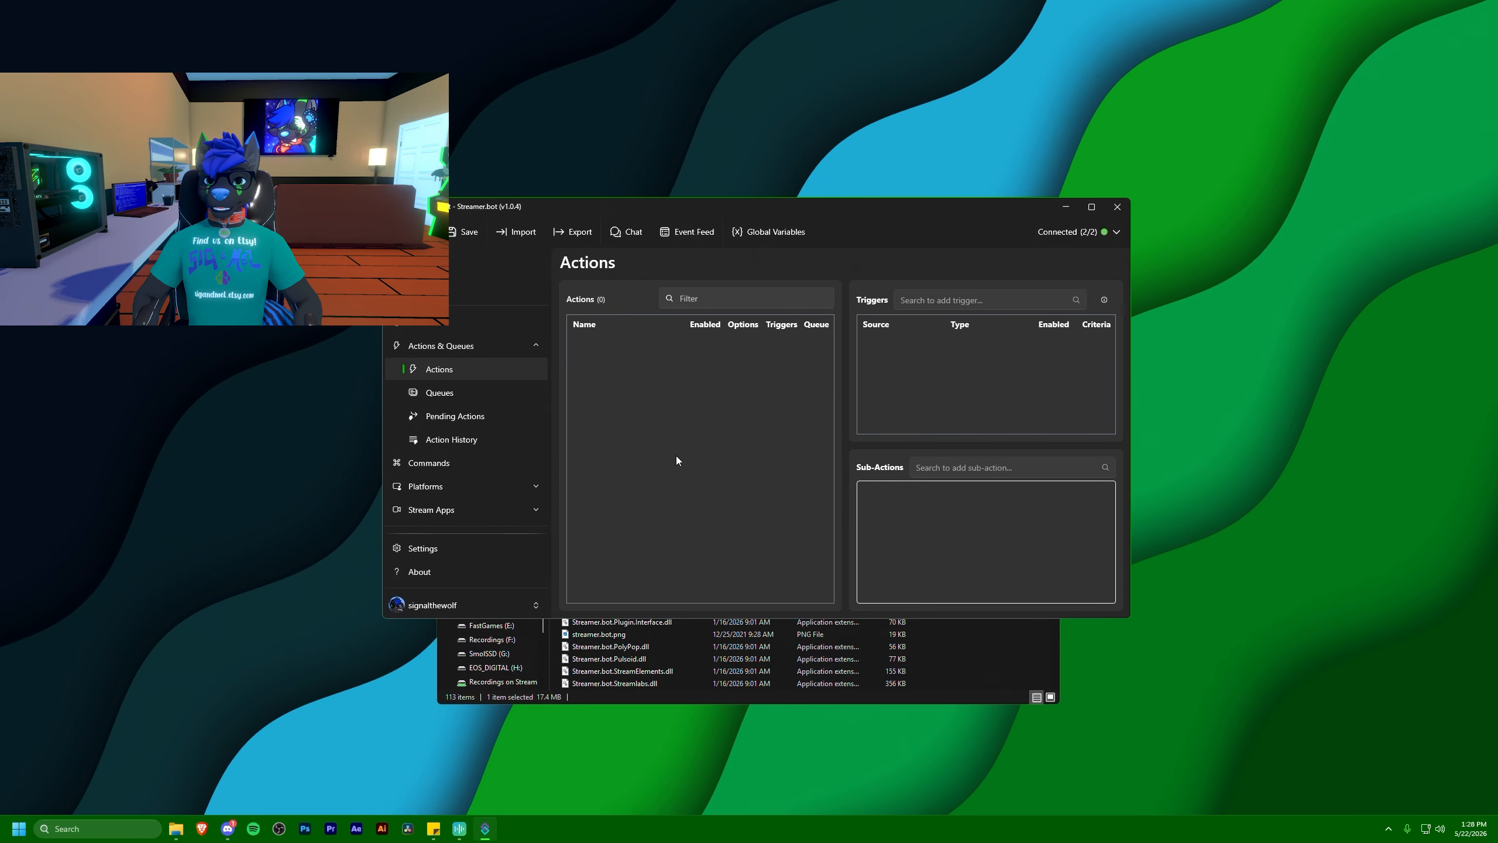
right_click(657, 442)
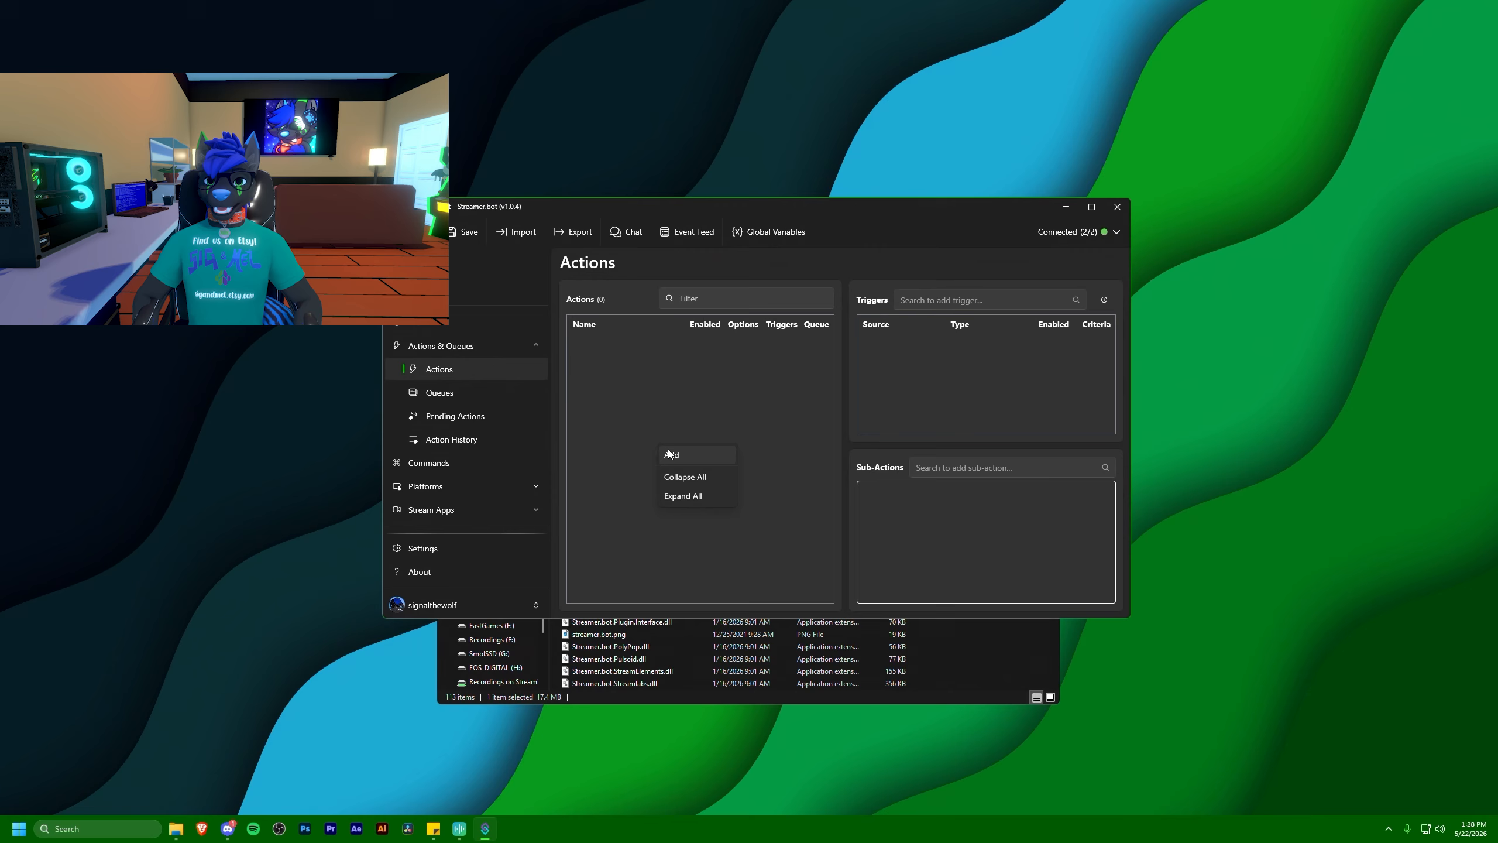
left_click(667, 449)
type("Go Live Notification")
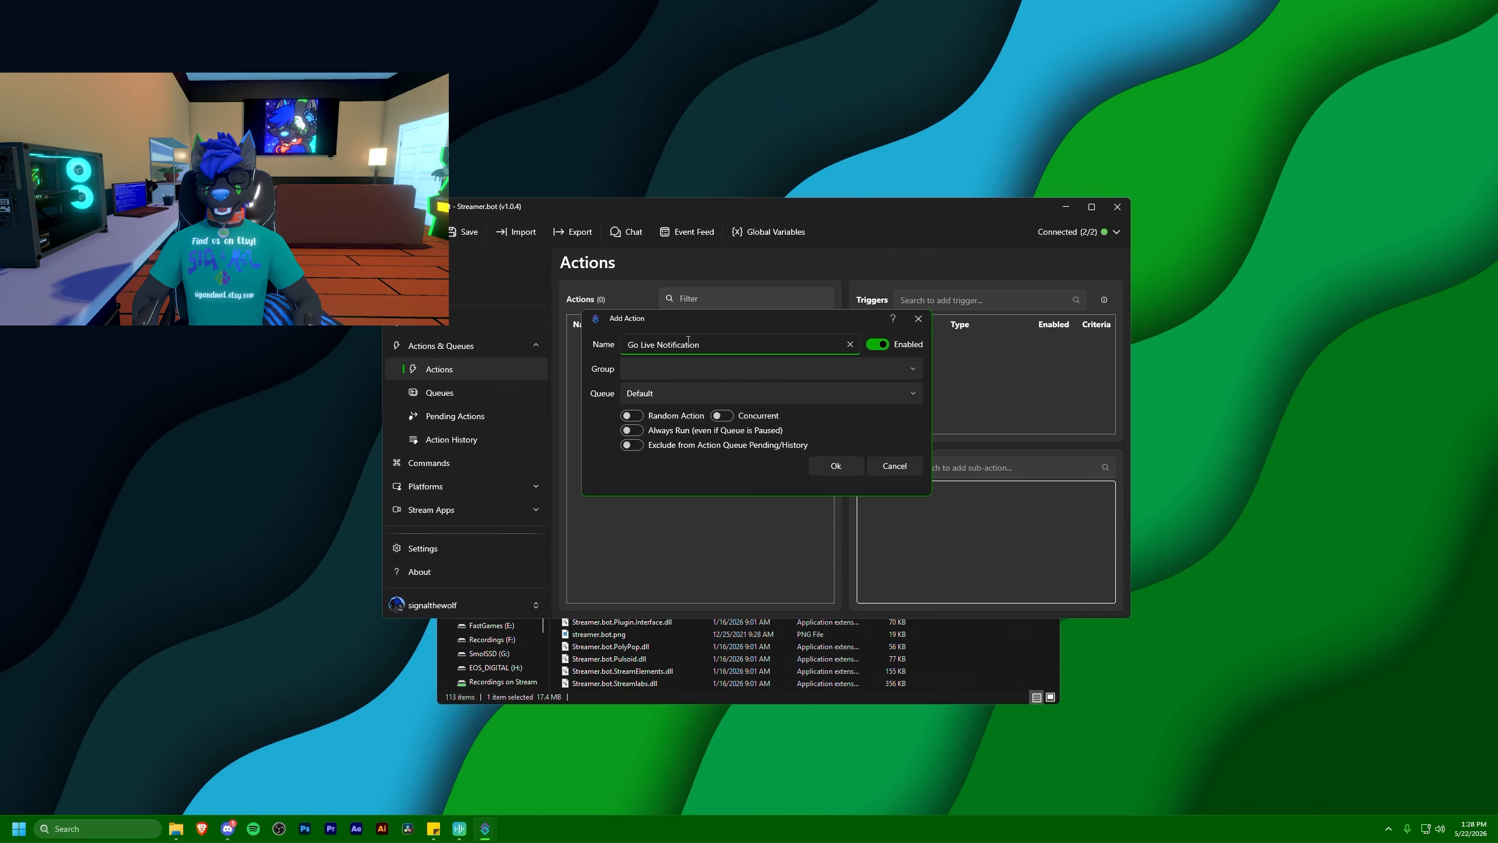
left_click(657, 368)
type("N")
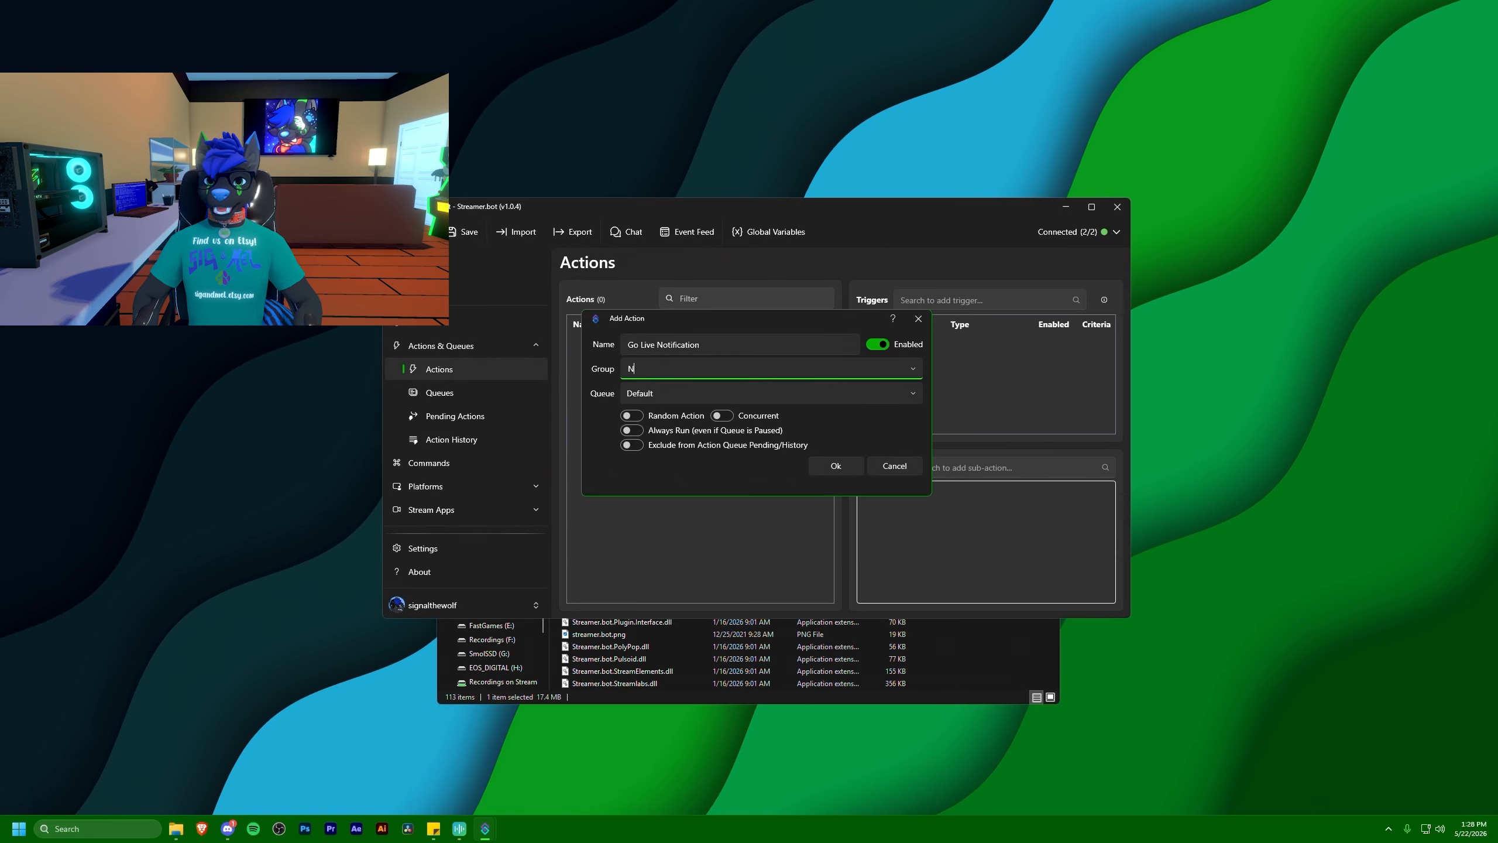
type("otifications")
key("Return")
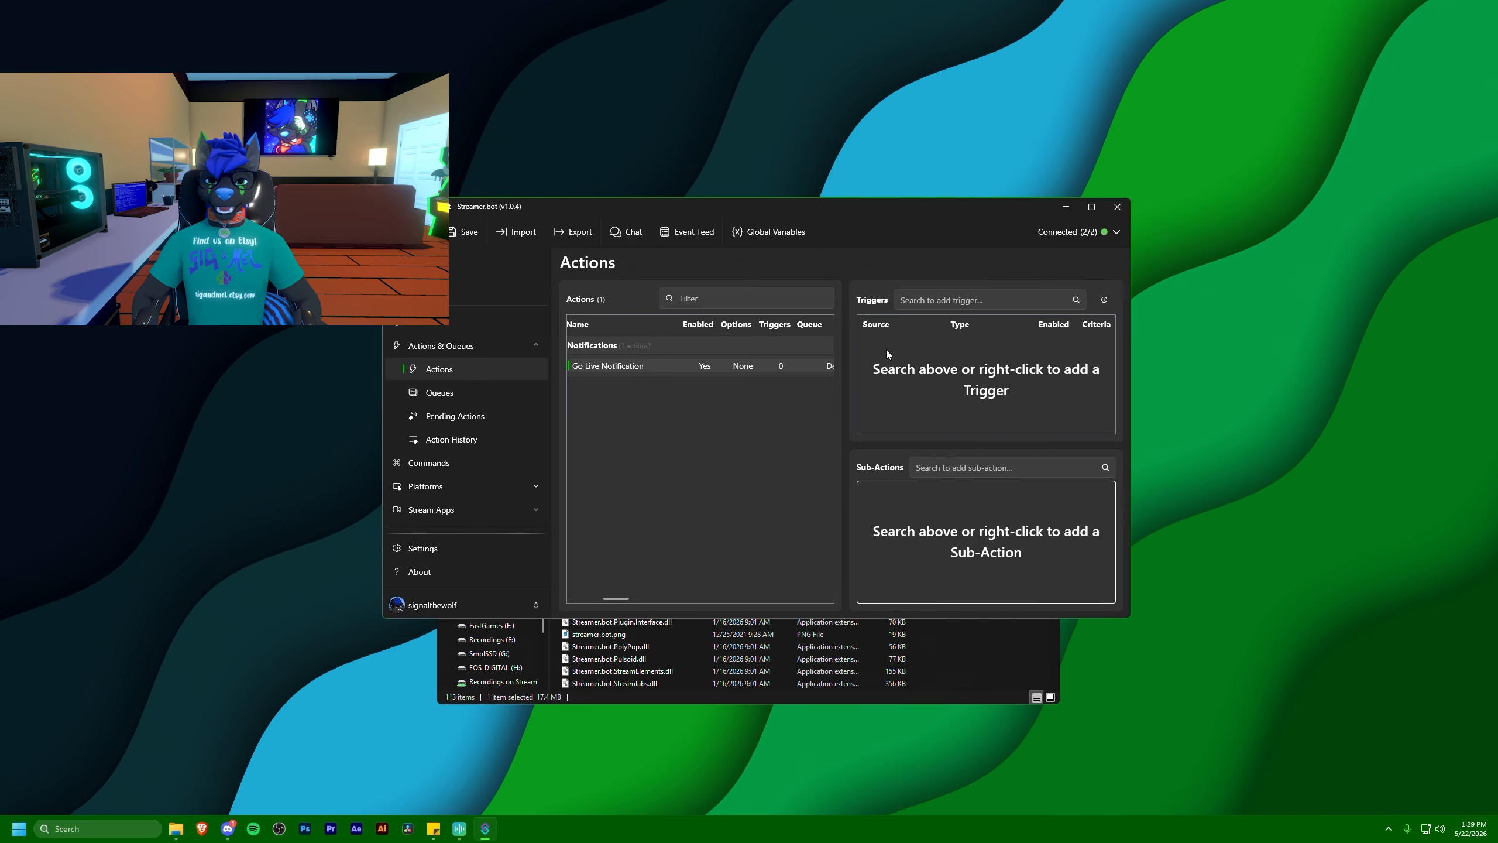
Add the Twitch channel trigger Stream Online to the Go Live Notification action
right_click(922, 380)
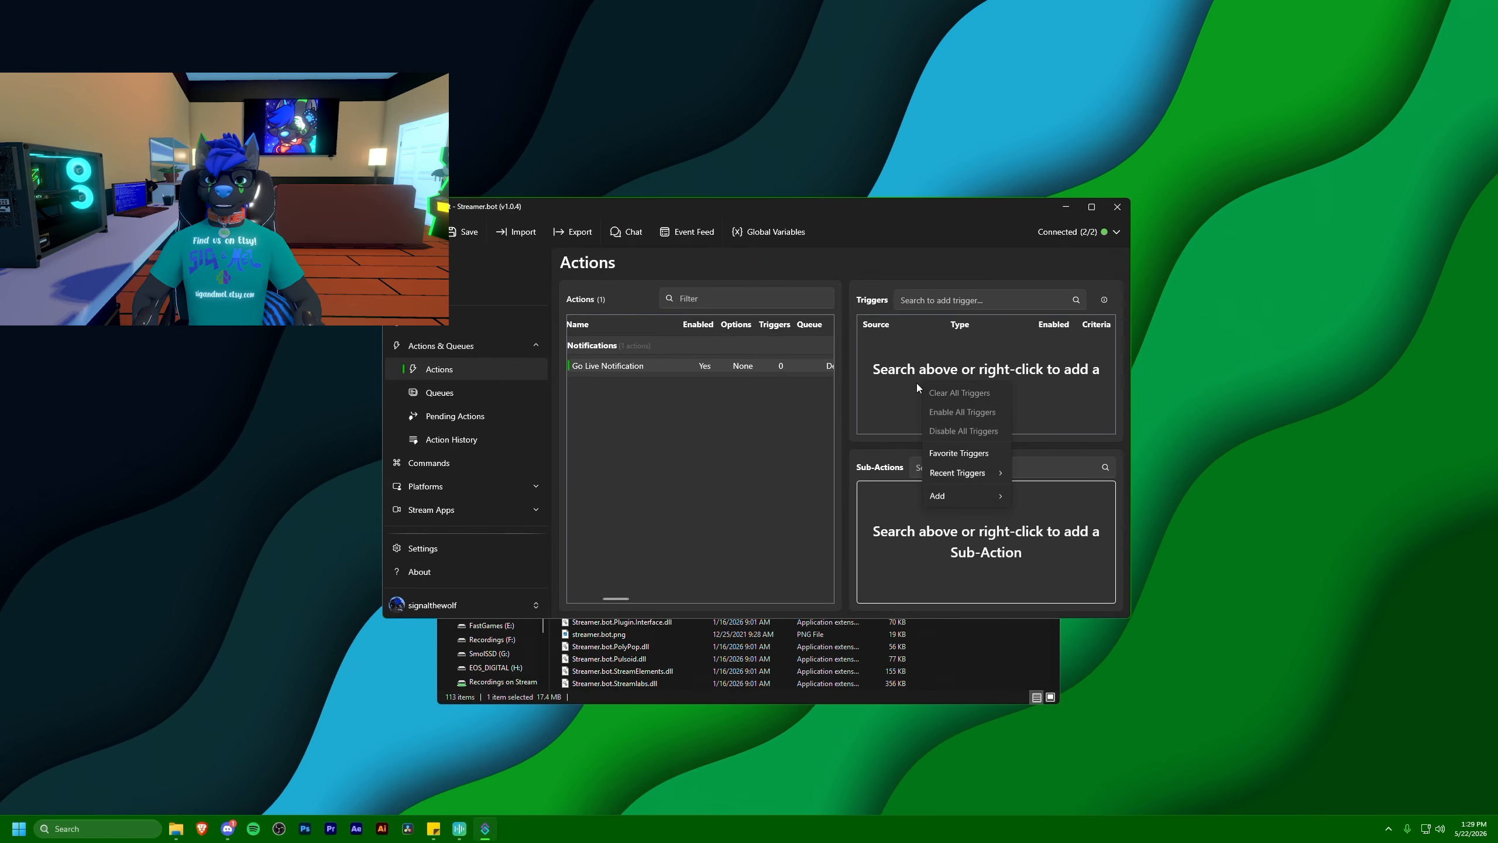
left_click(915, 383)
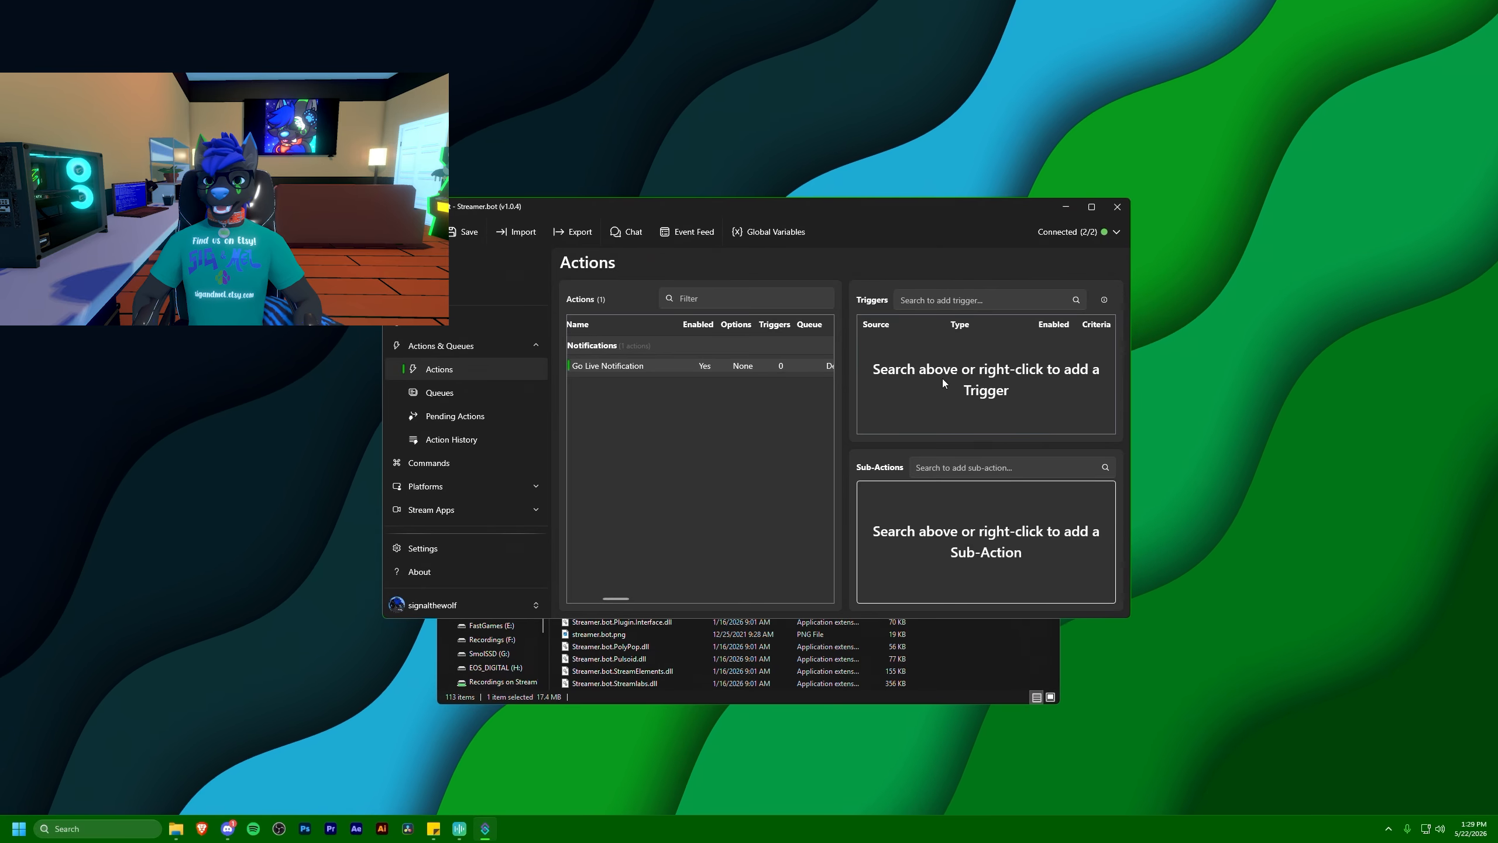
right_click(900, 370)
mouse_move(944, 480)
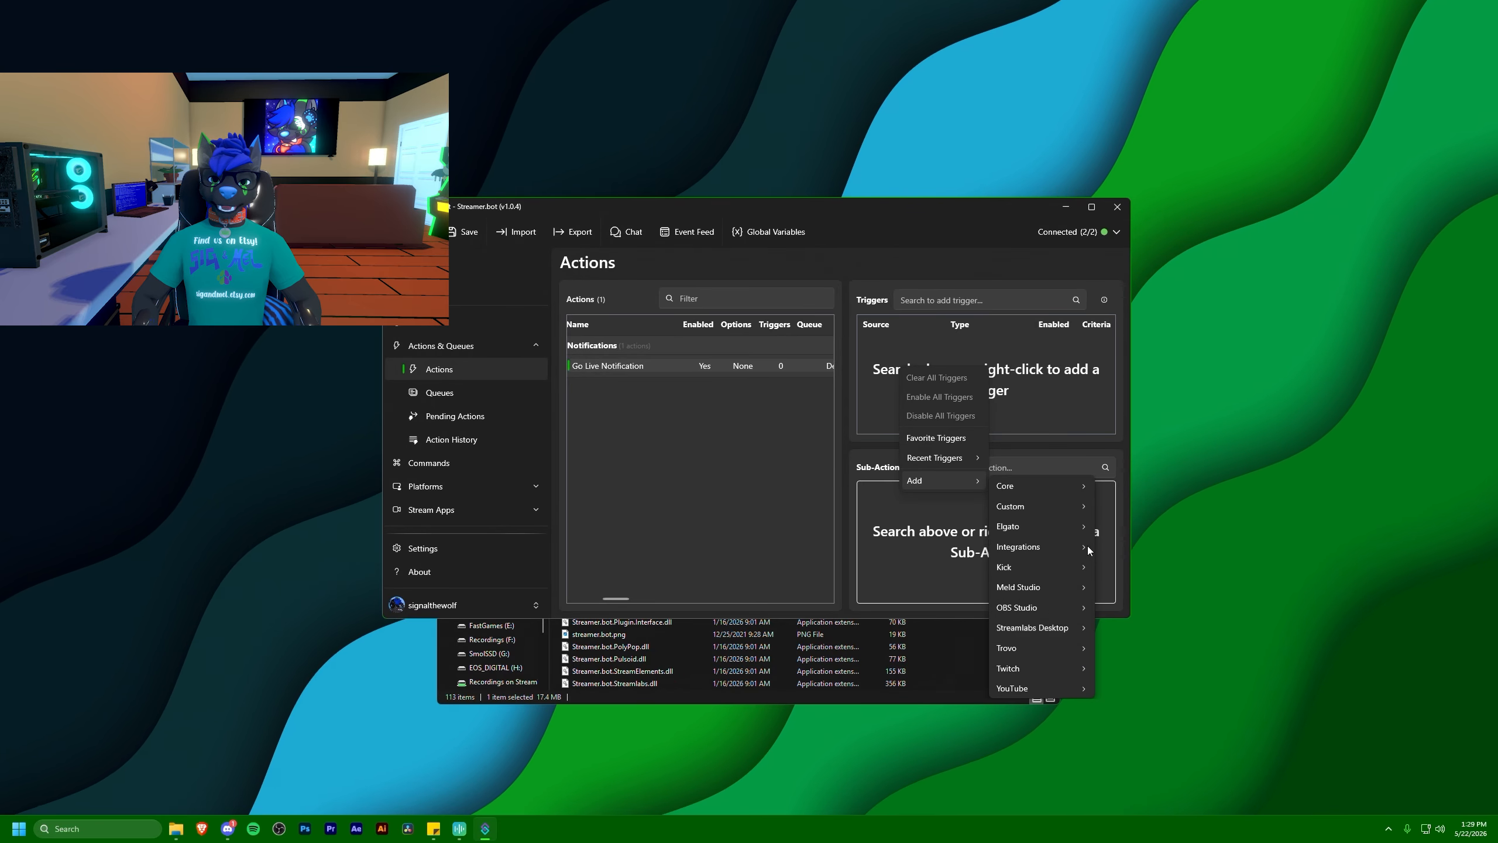
mouse_move(1029, 664)
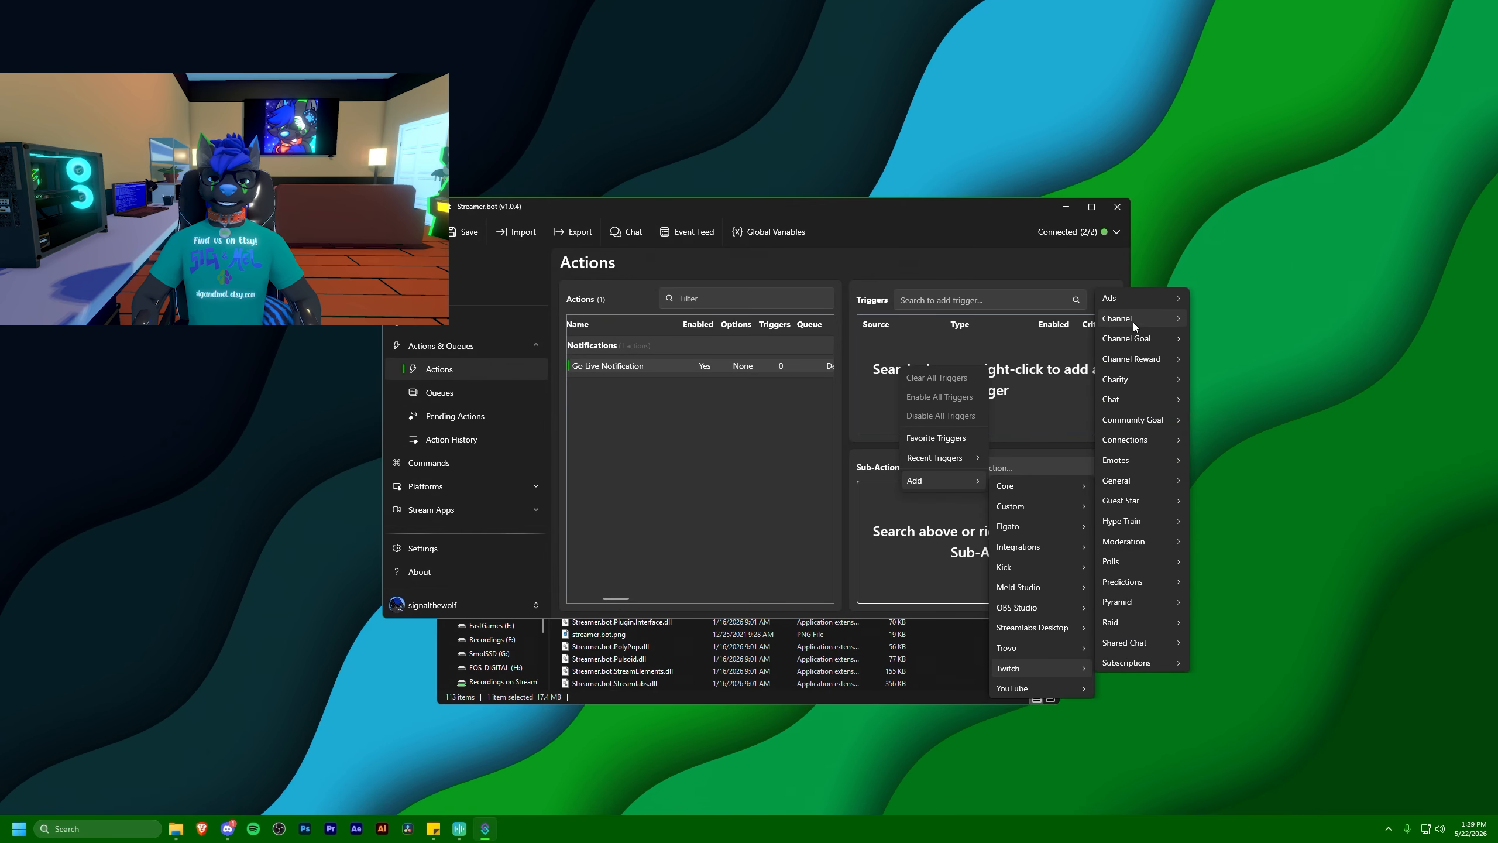
mouse_move(1132, 322)
left_click(1207, 361)
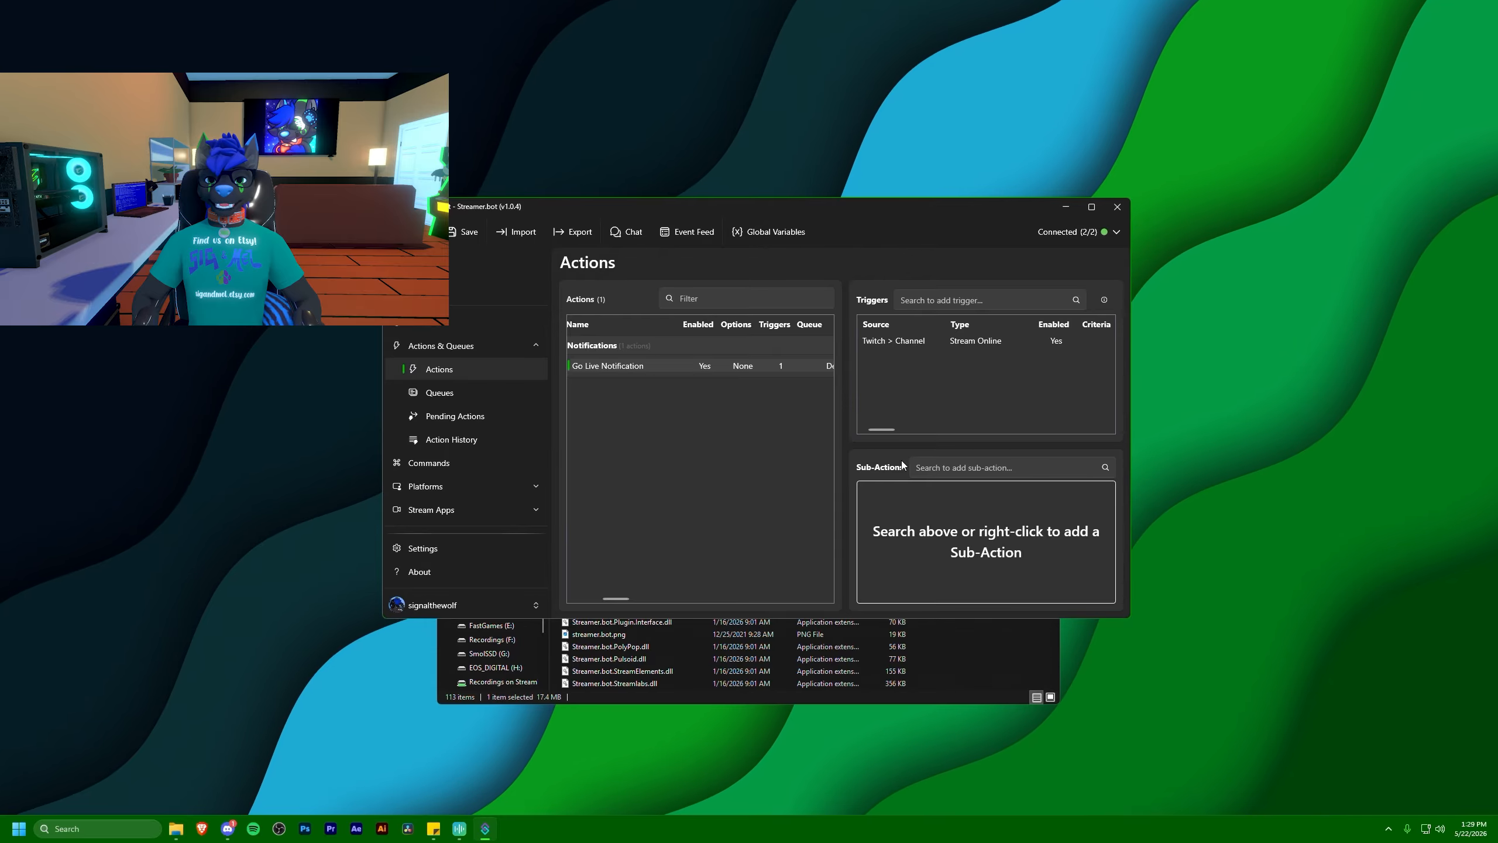
Add the Twitch sub-action Get User Info for Target with the broadcaster's username as the user login
right_click(925, 521)
mouse_move(990, 627)
mouse_move(1068, 588)
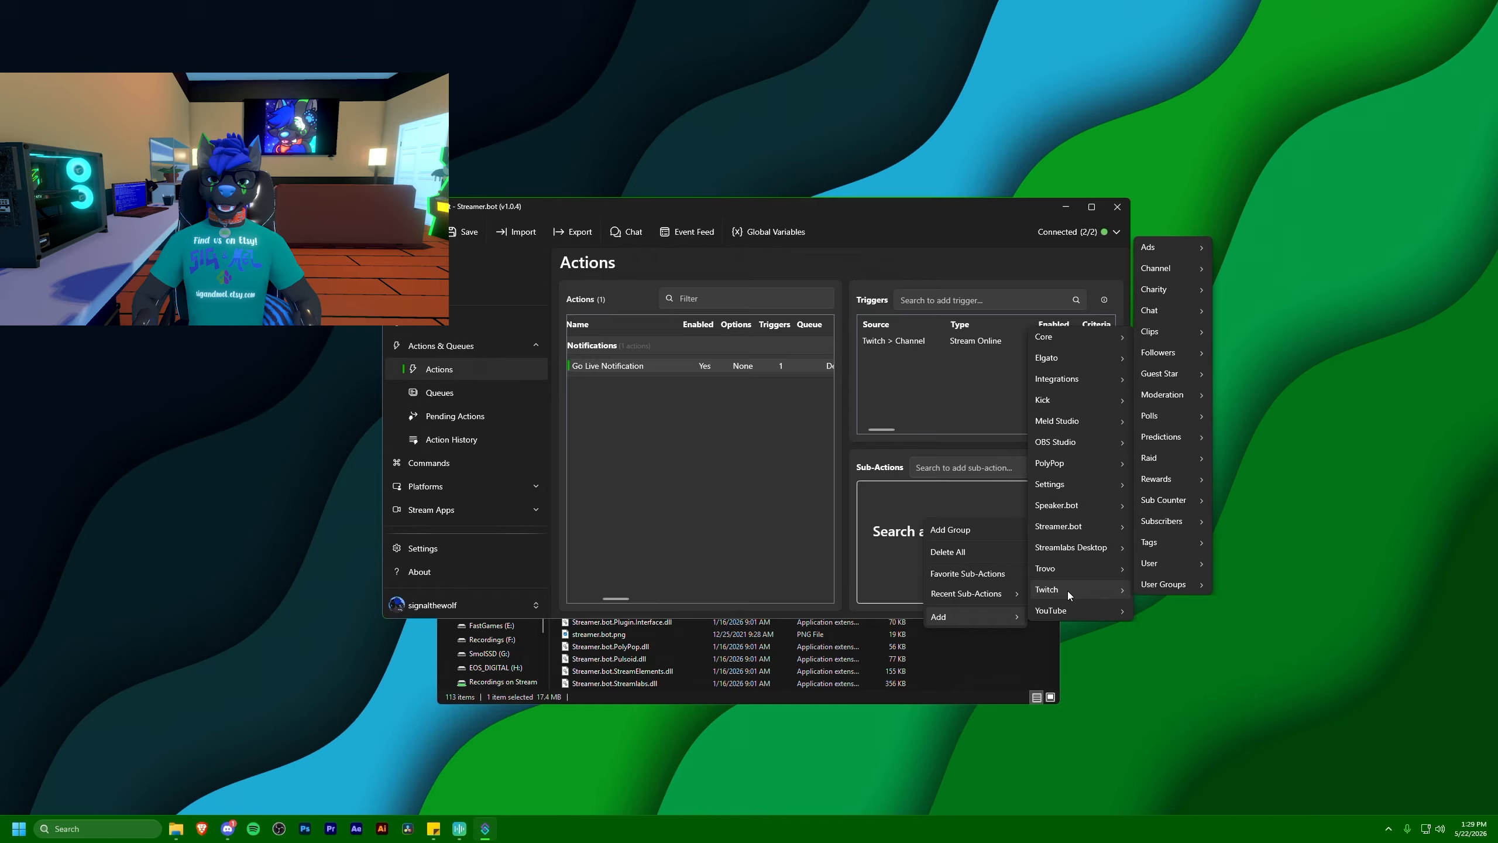
mouse_move(1165, 560)
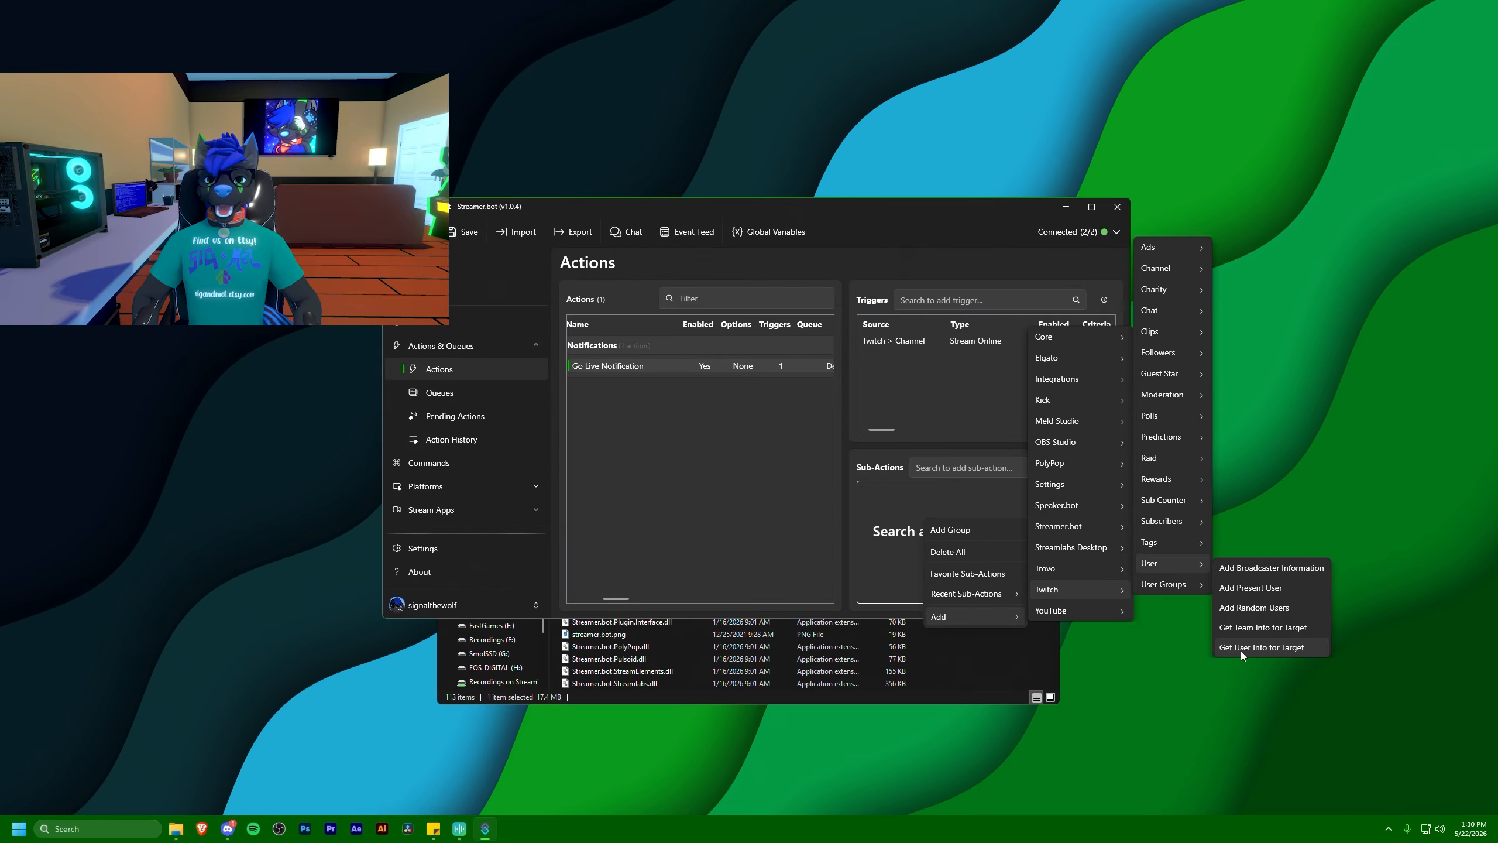
left_click(1242, 649)
mouse_move(741, 427)
left_mouse_down()
mouse_move(740, 364)
mouse_move(739, 414)
left_mouse_up()
type("signalthewolf")
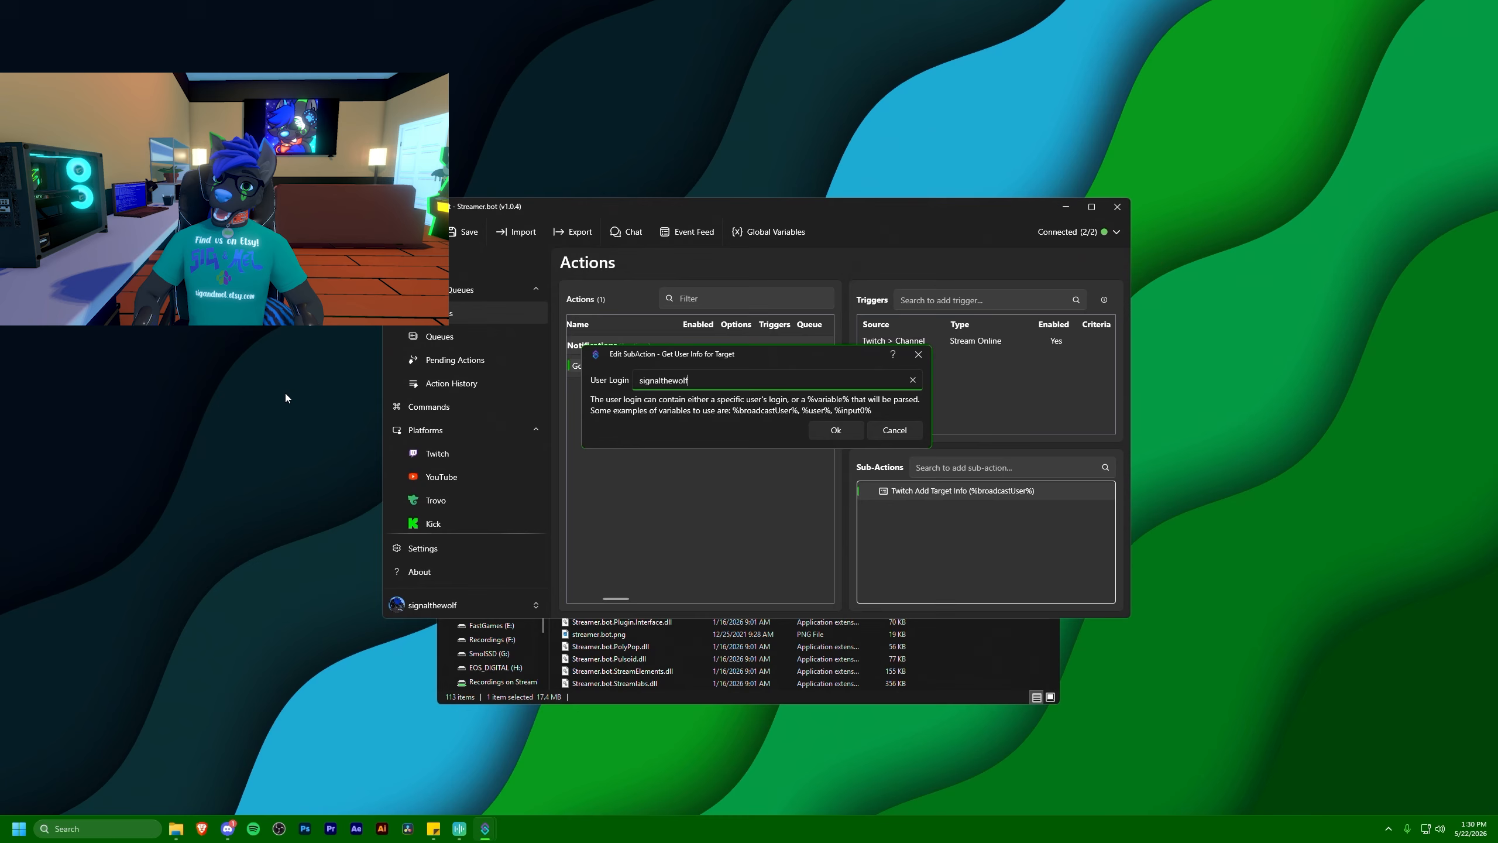
key("Return")
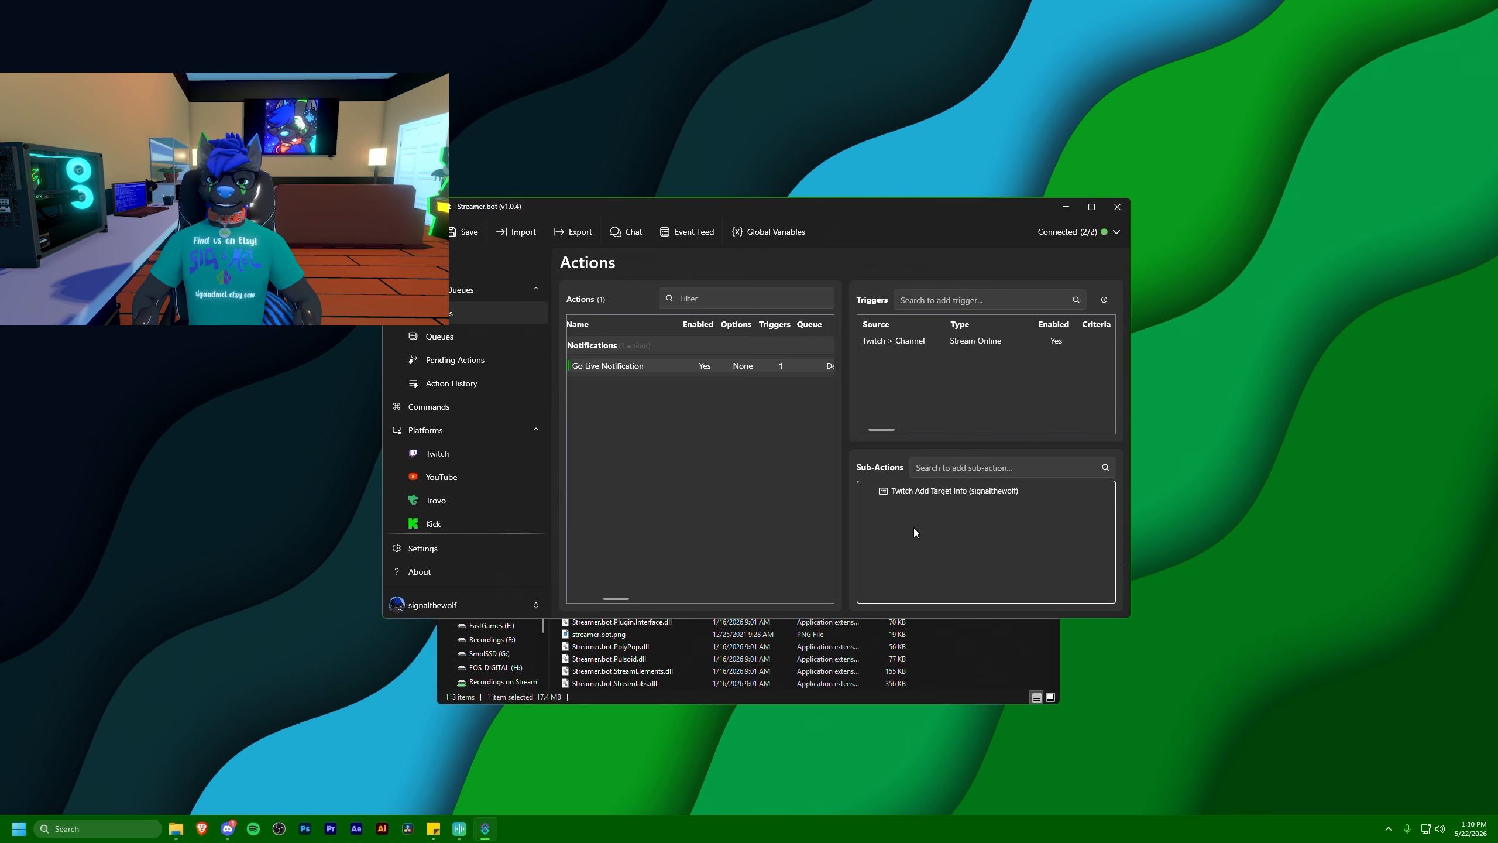
Start a Discord Basic Webhook sub-action with both its name and username set to "Signal Live Notification"
right_click(912, 529)
mouse_move(953, 627)
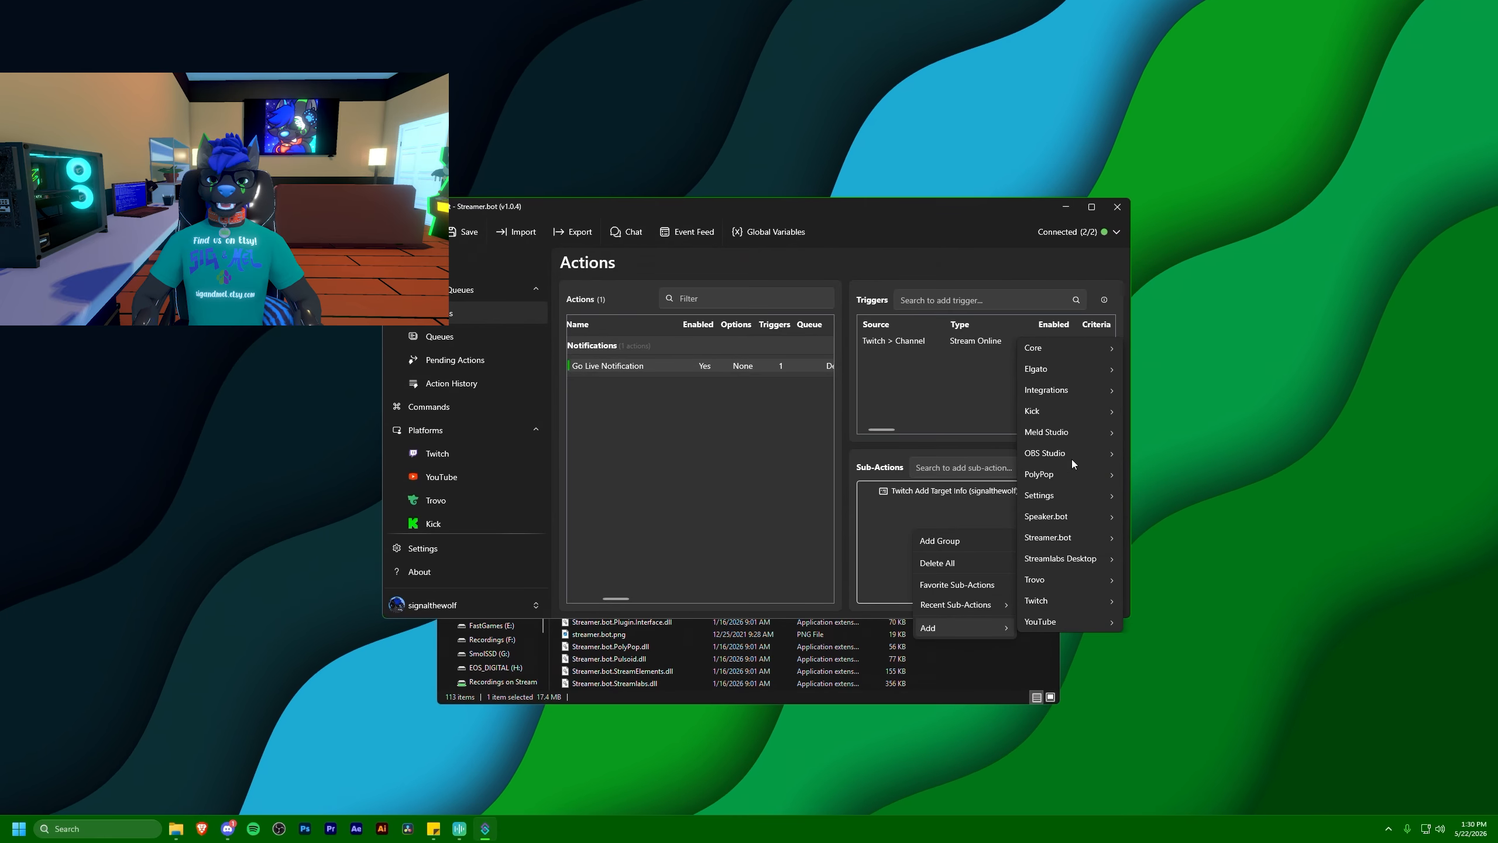
mouse_move(1053, 392)
mouse_move(1154, 399)
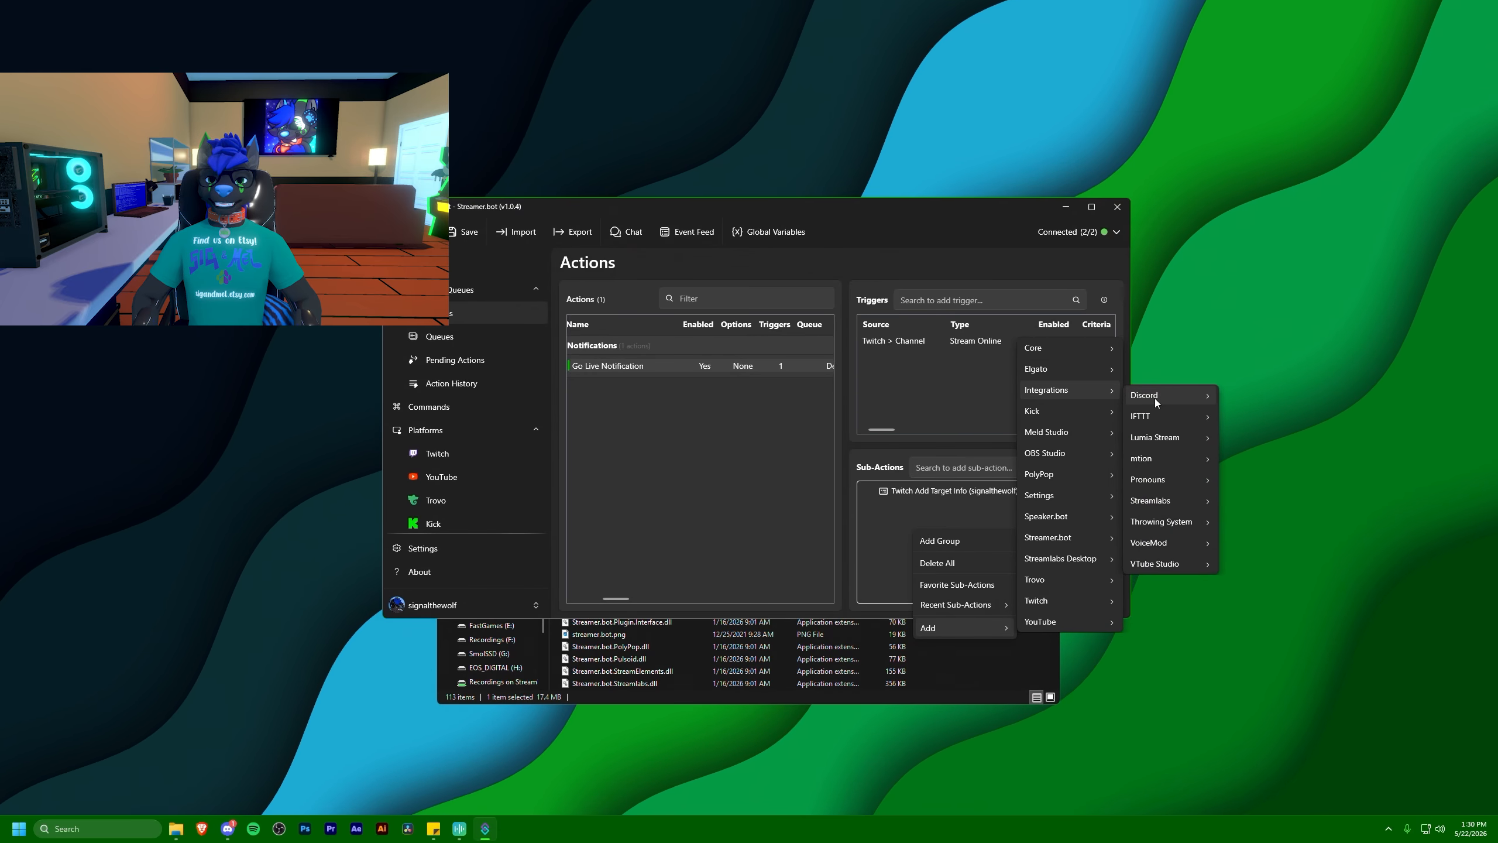
left_click(1230, 406)
left_click_drag(642, 290, 714, 290)
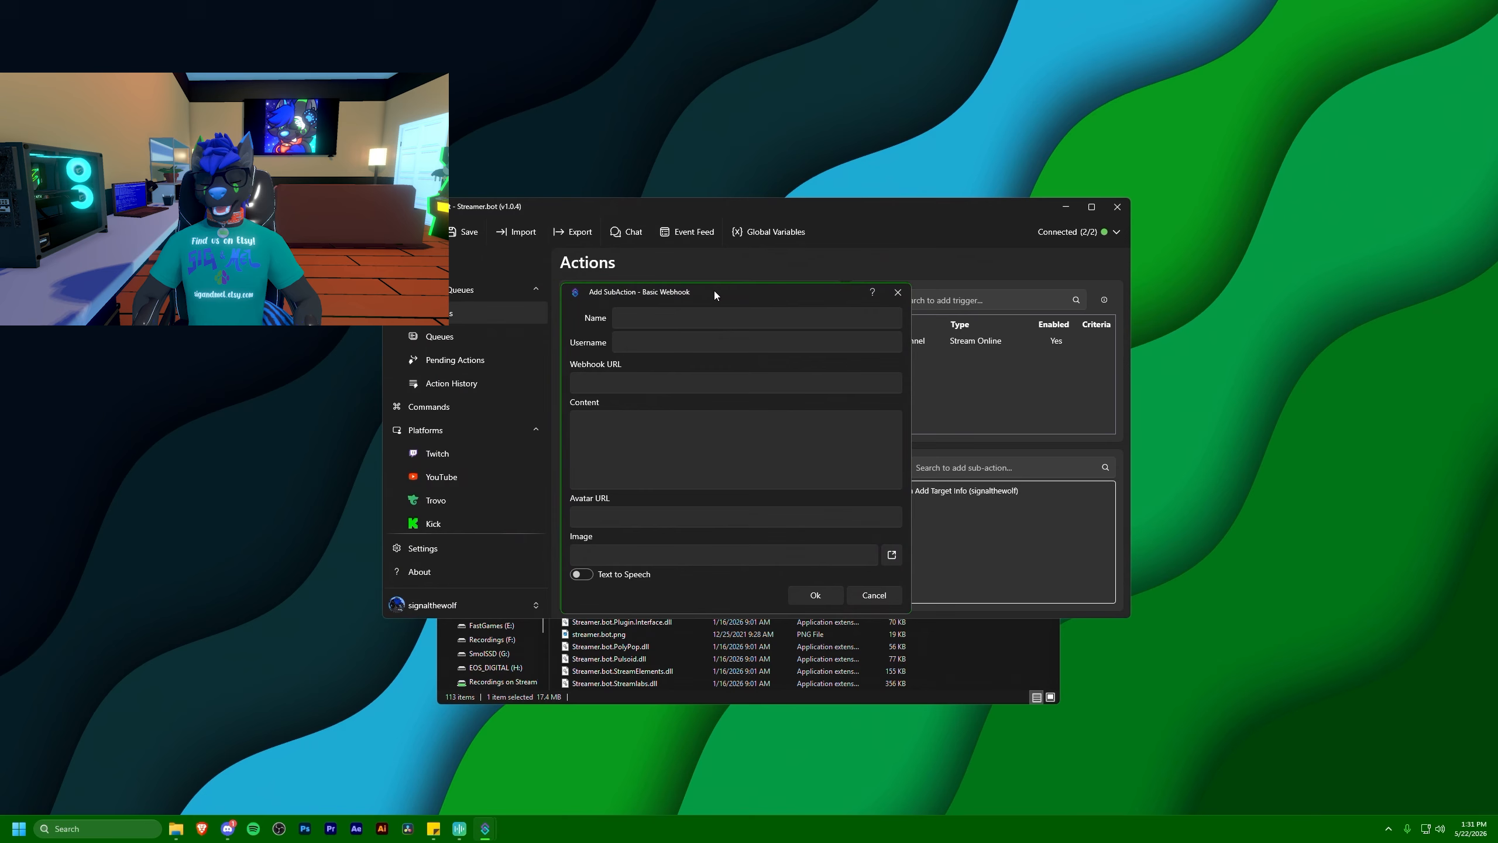
type("Signal Live Notification")
key("Tab")
type("Signal Live Noi")
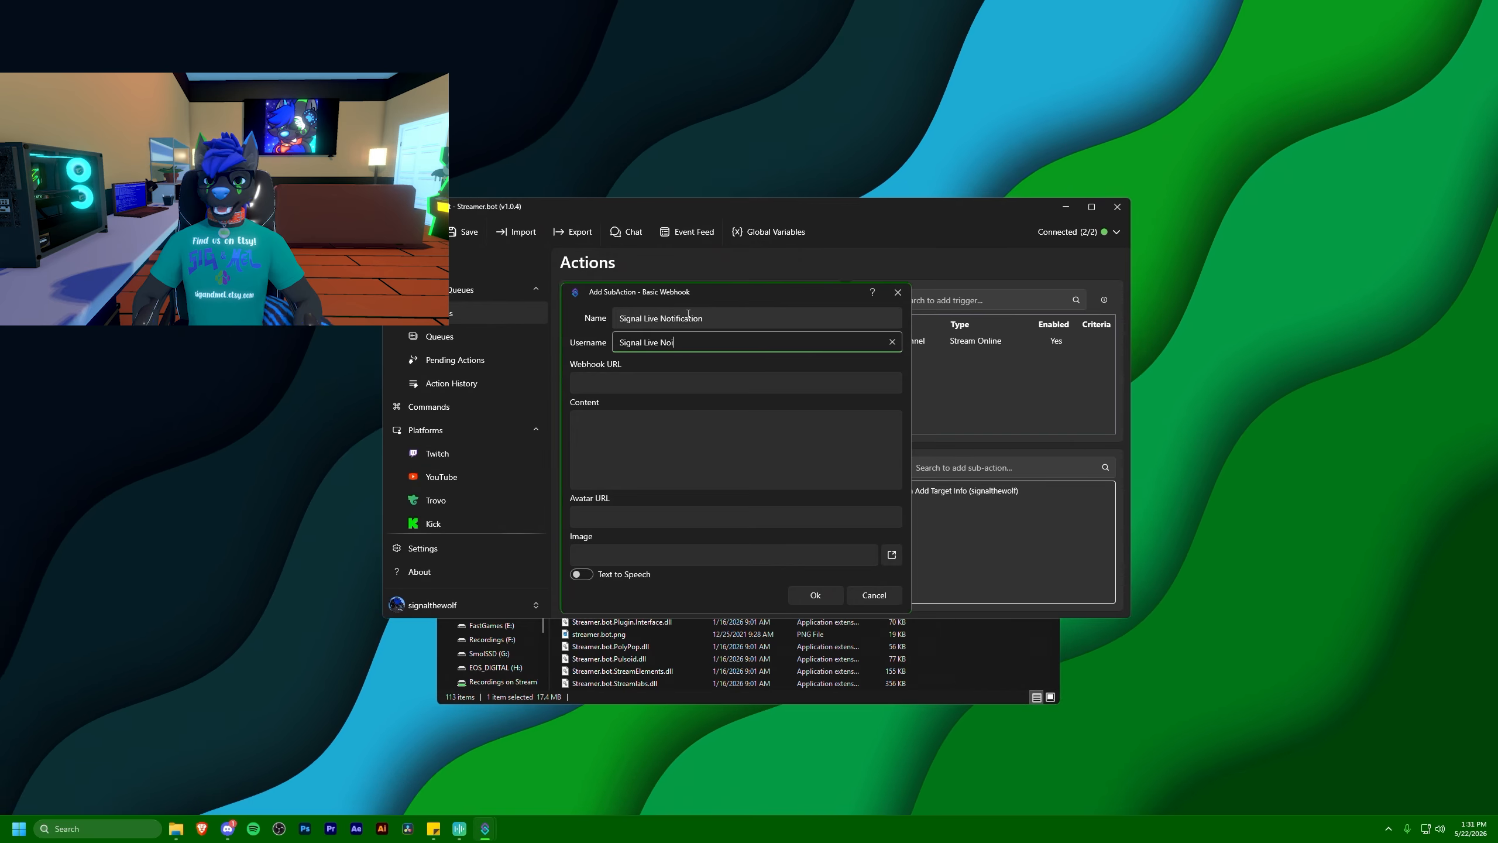
key("BackSpace")
type("tification")
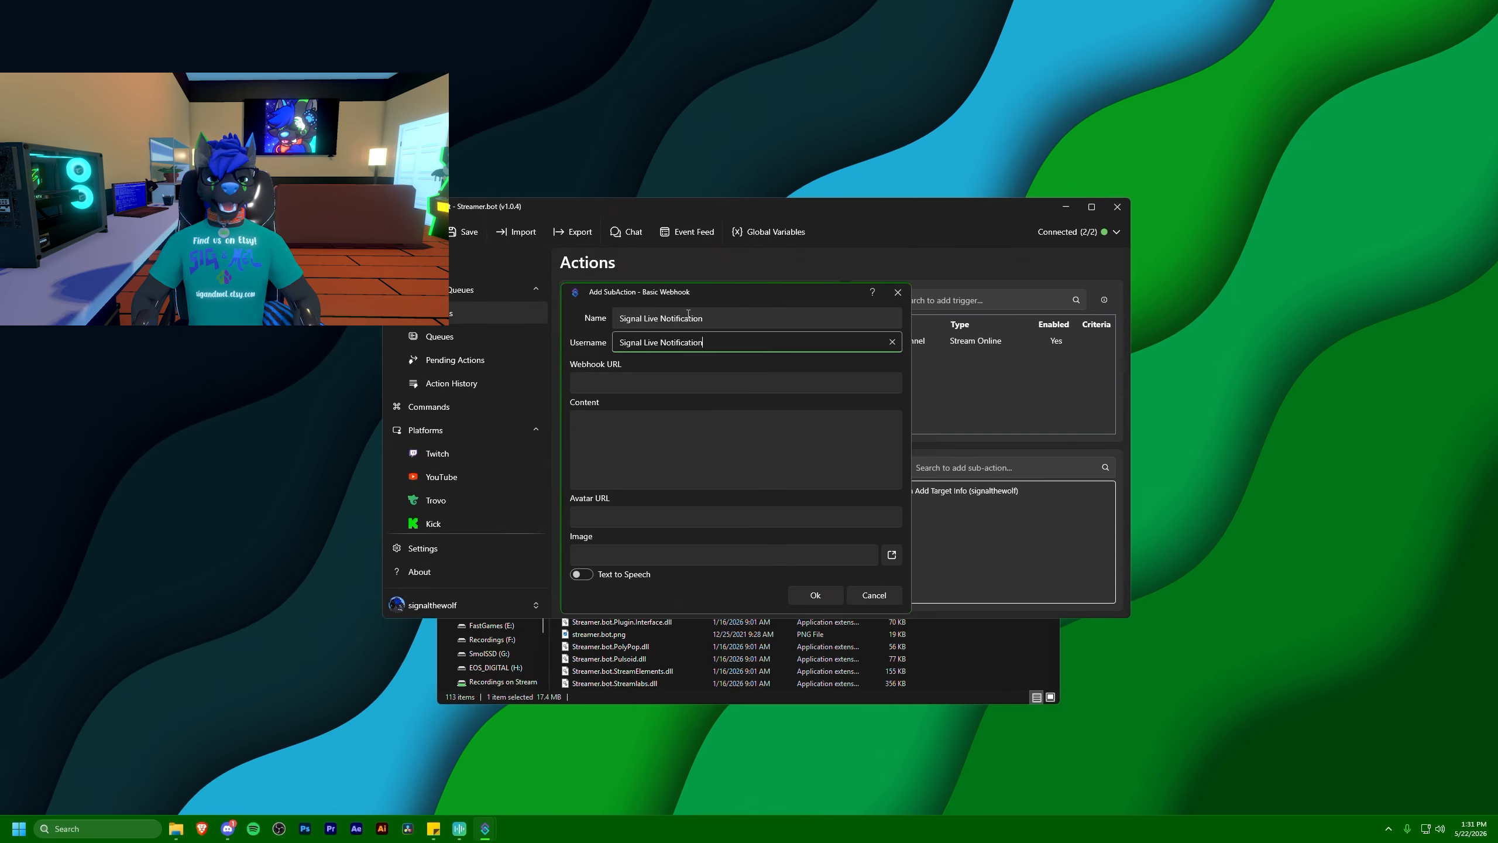
key("Tab")
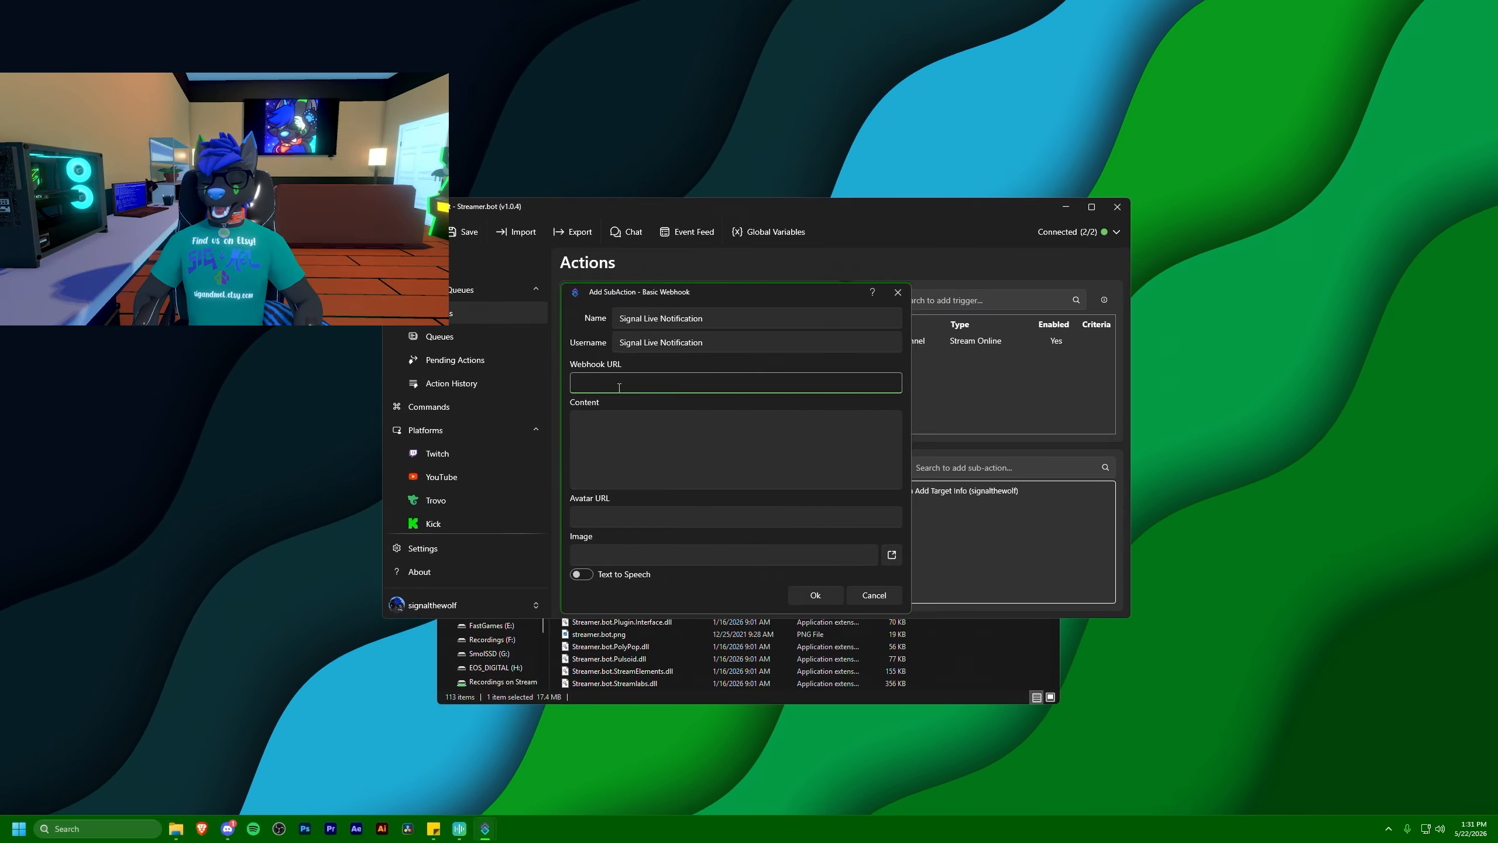
Switch to Discord and open the Integrations settings of the Signal's Testing Grounds server
left_click(229, 828)
left_click_drag(768, 194, 709, 198)
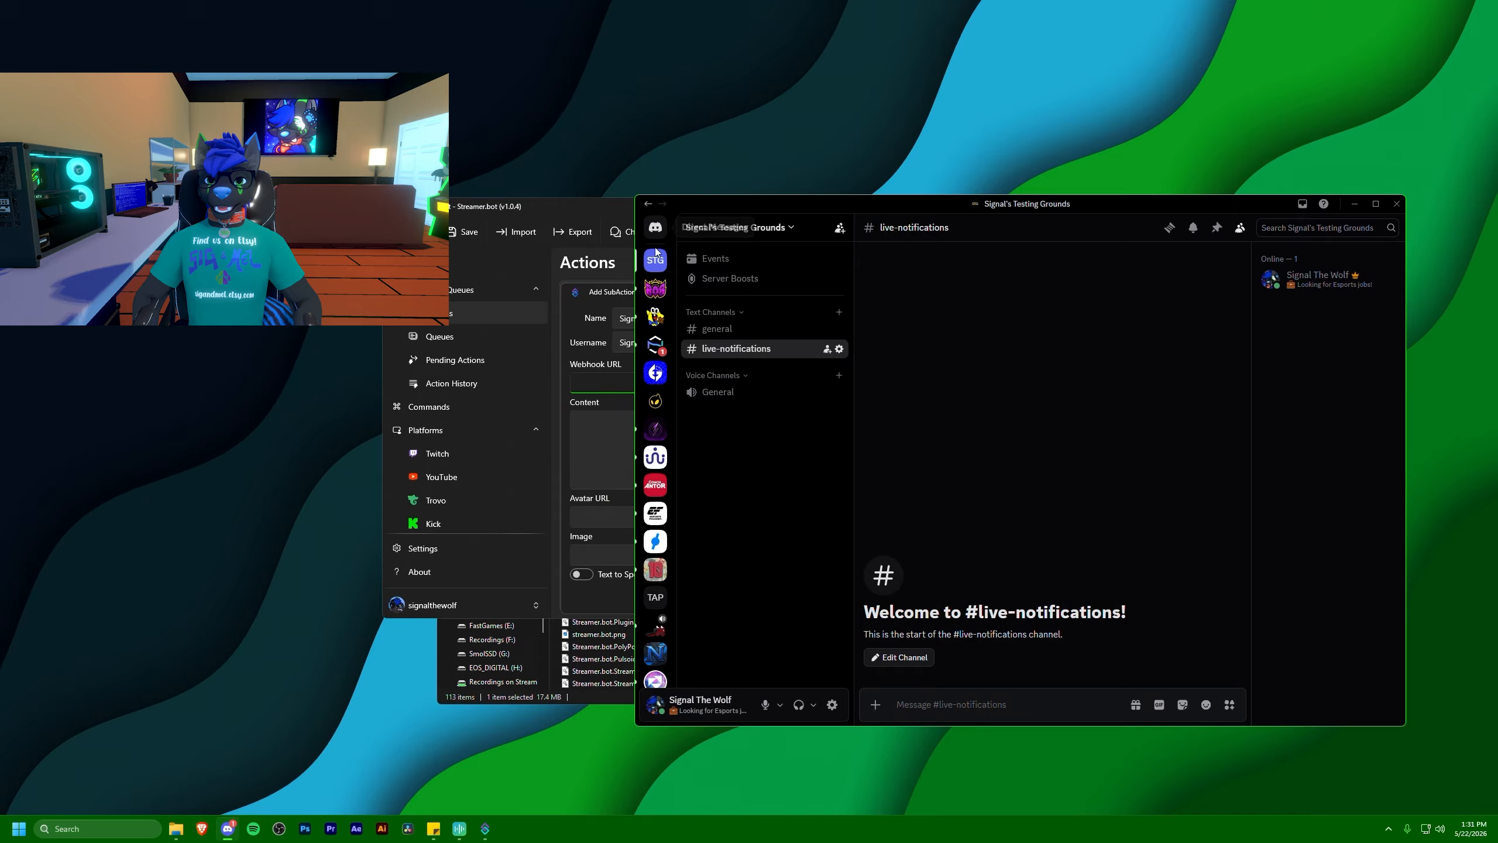
right_click(656, 255)
mouse_move(707, 407)
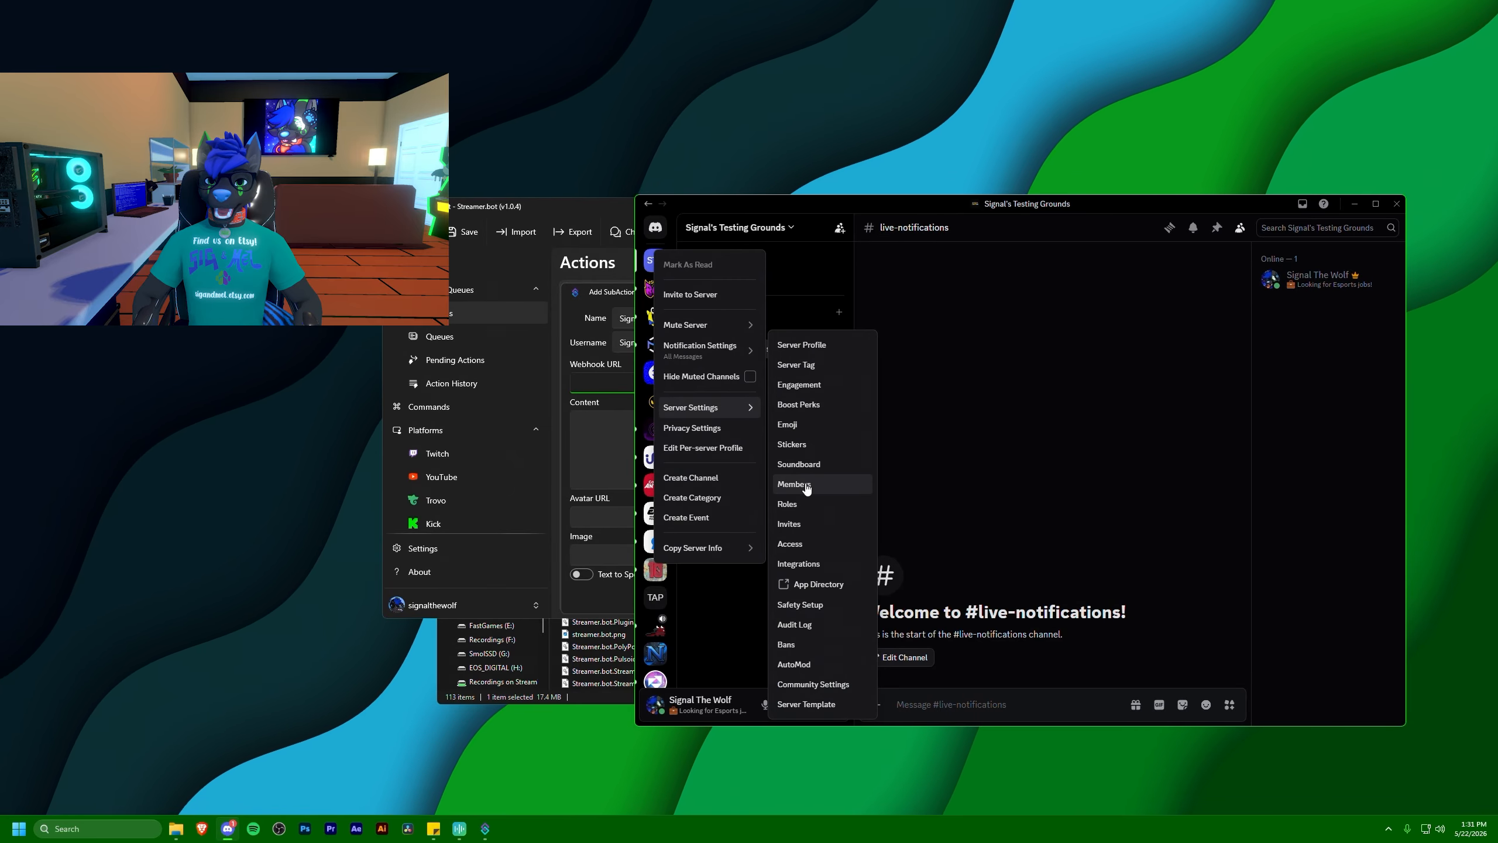
left_click(798, 564)
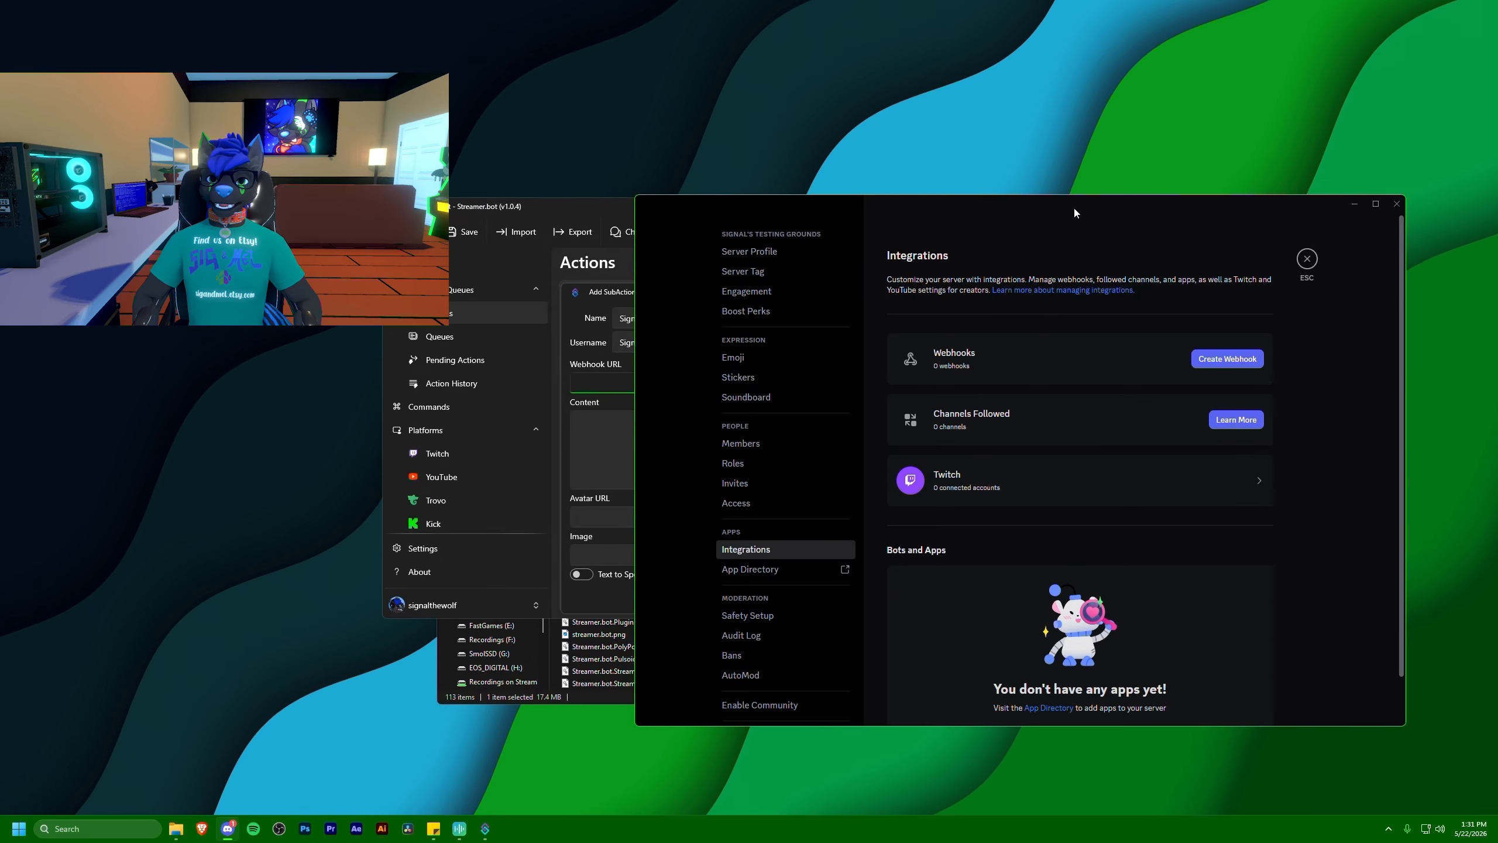
Create a webhook named "Signal Live Notifications" that posts to #live-notifications and save the changes
left_click_drag(1073, 206, 960, 215)
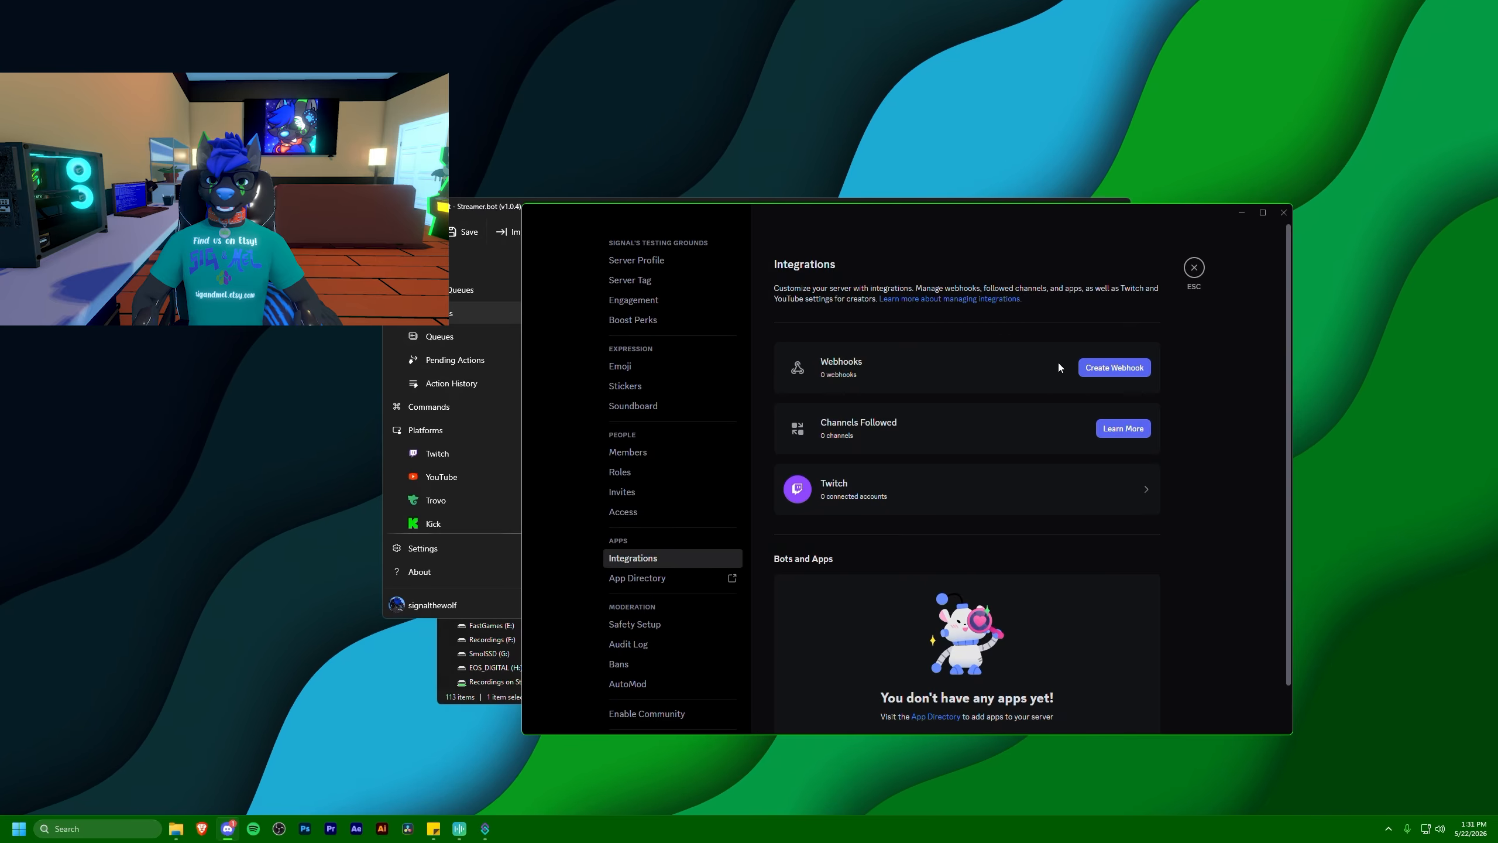
left_click(1109, 378)
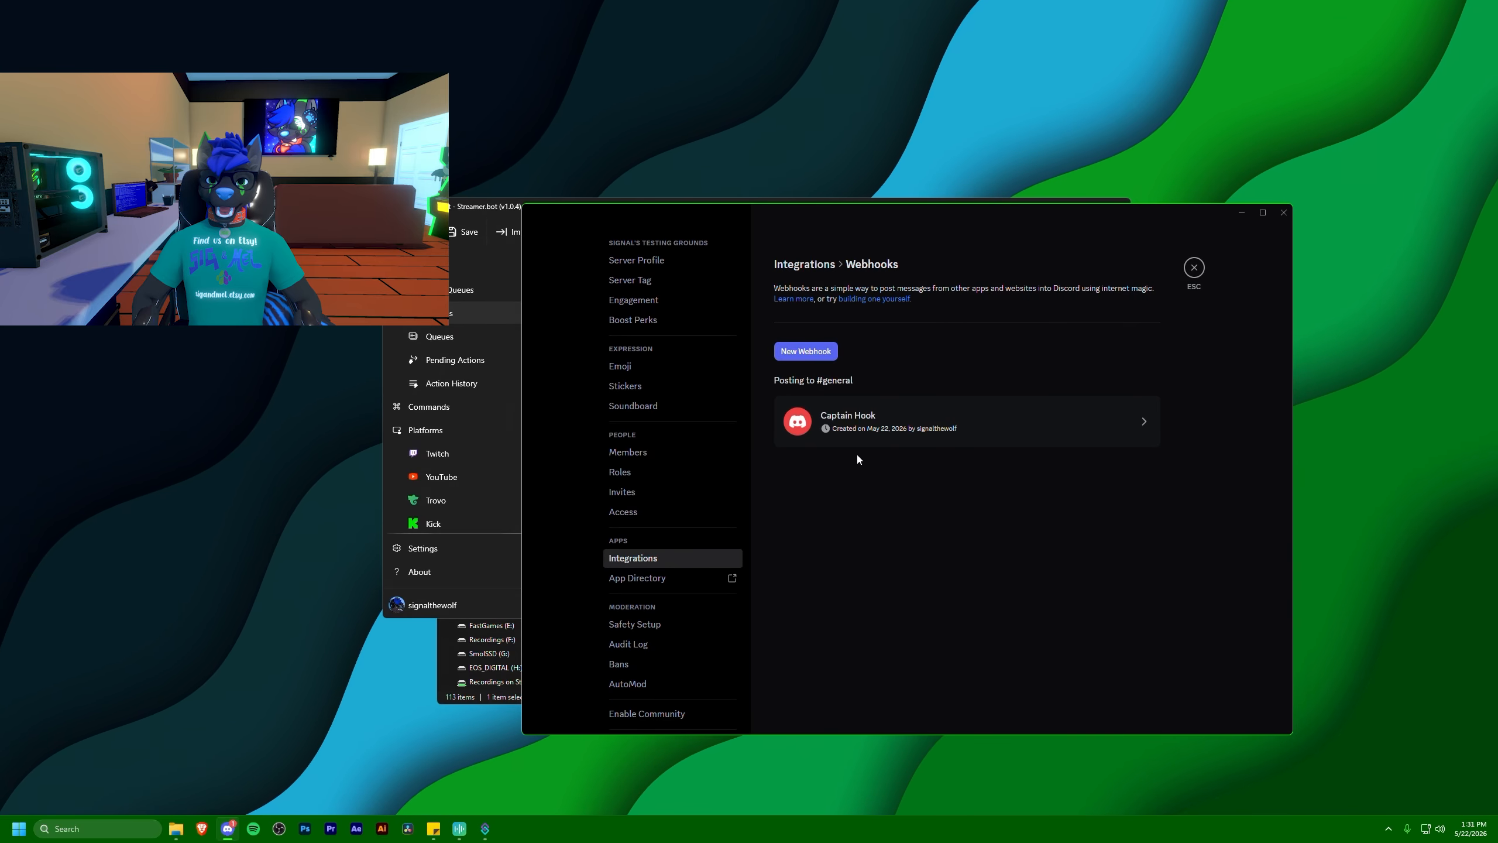
left_click(966, 427)
triple_click(973, 490)
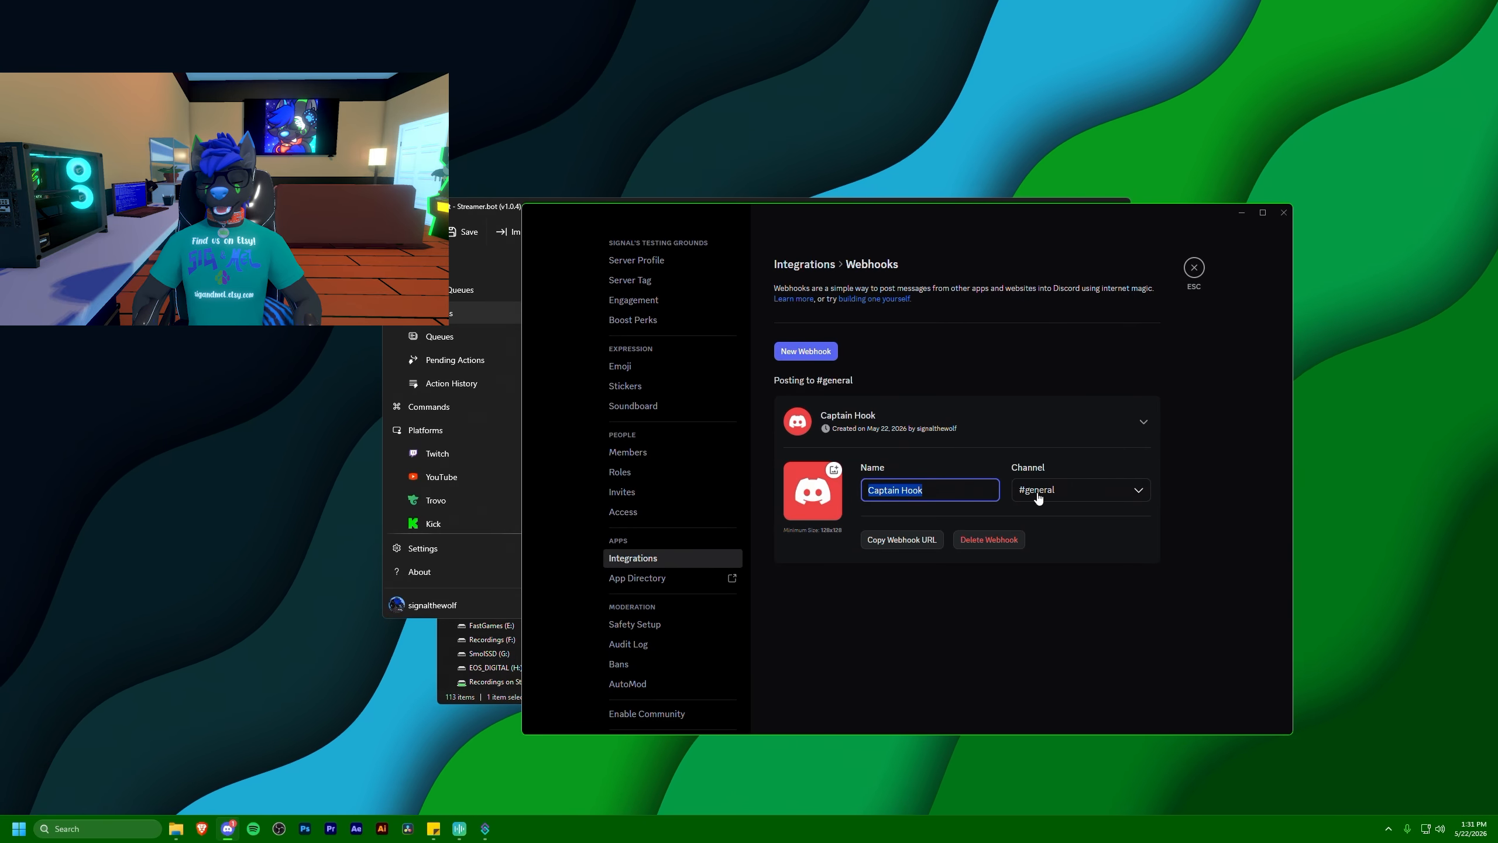
type("Signal ")
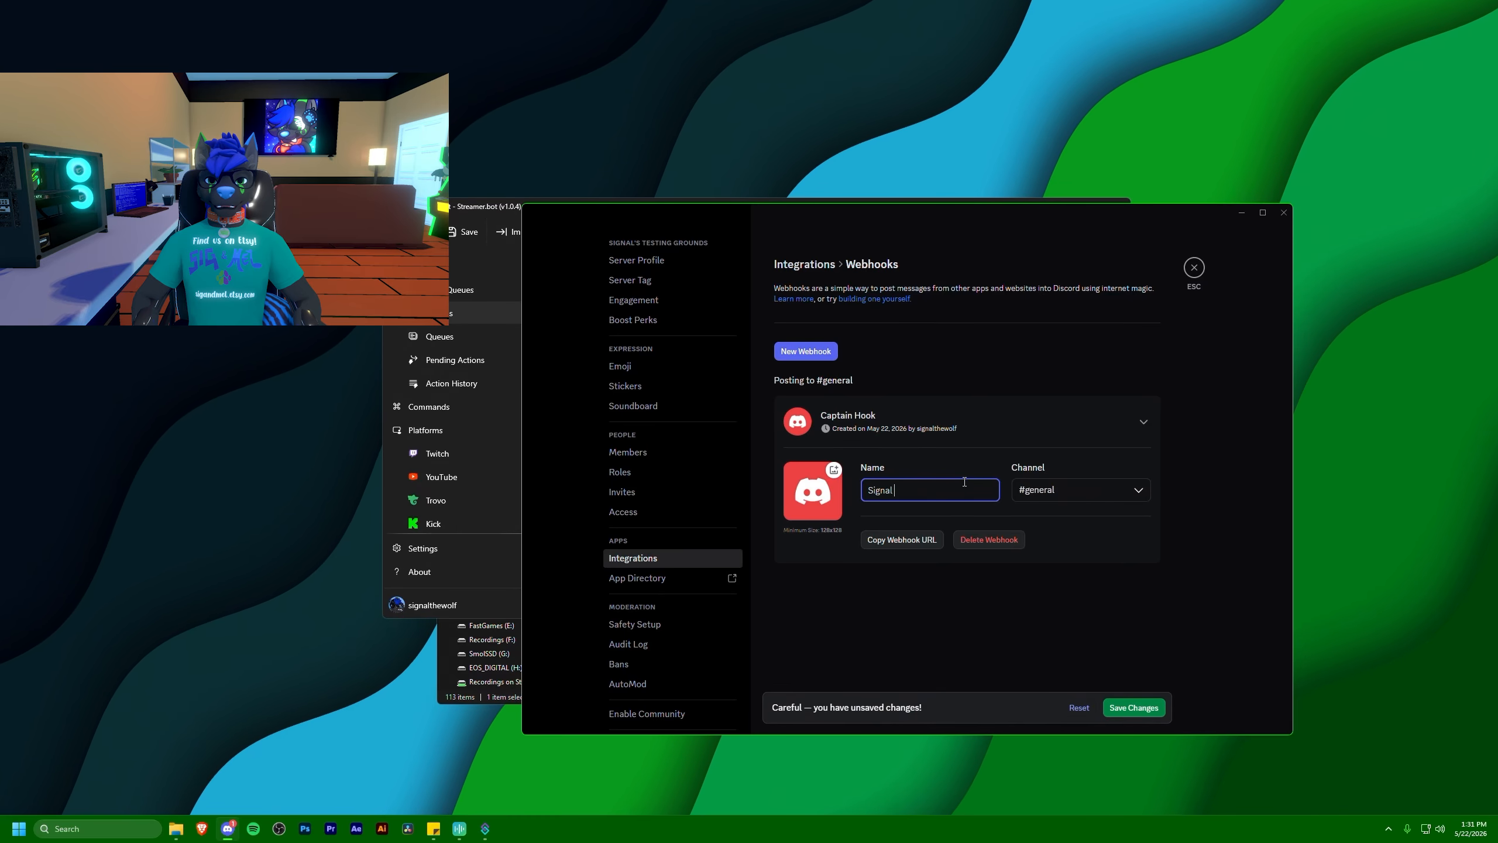
type("Live Notifications")
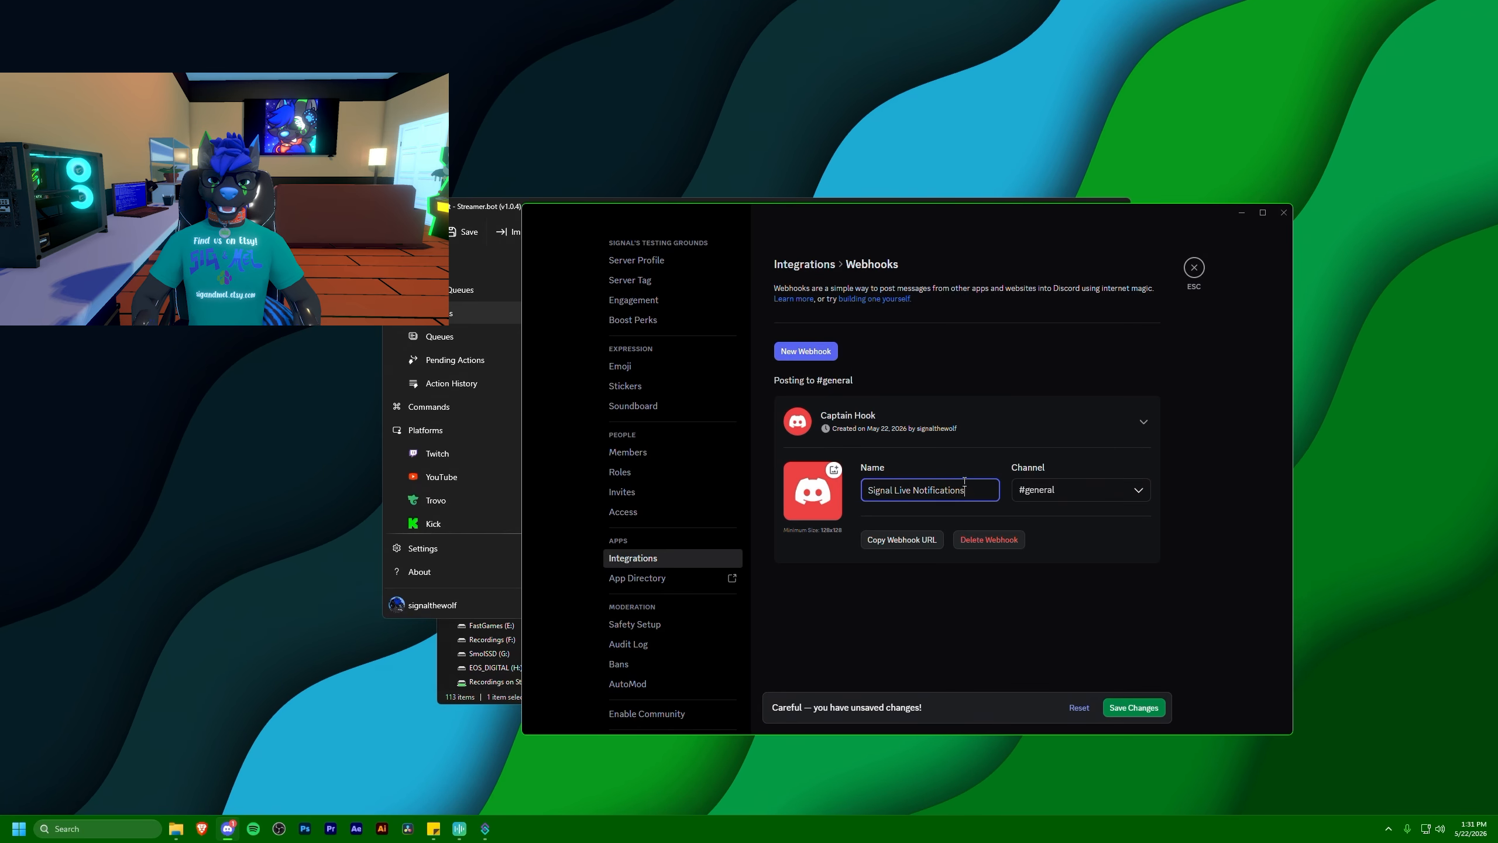
left_click(1039, 491)
left_click(1047, 541)
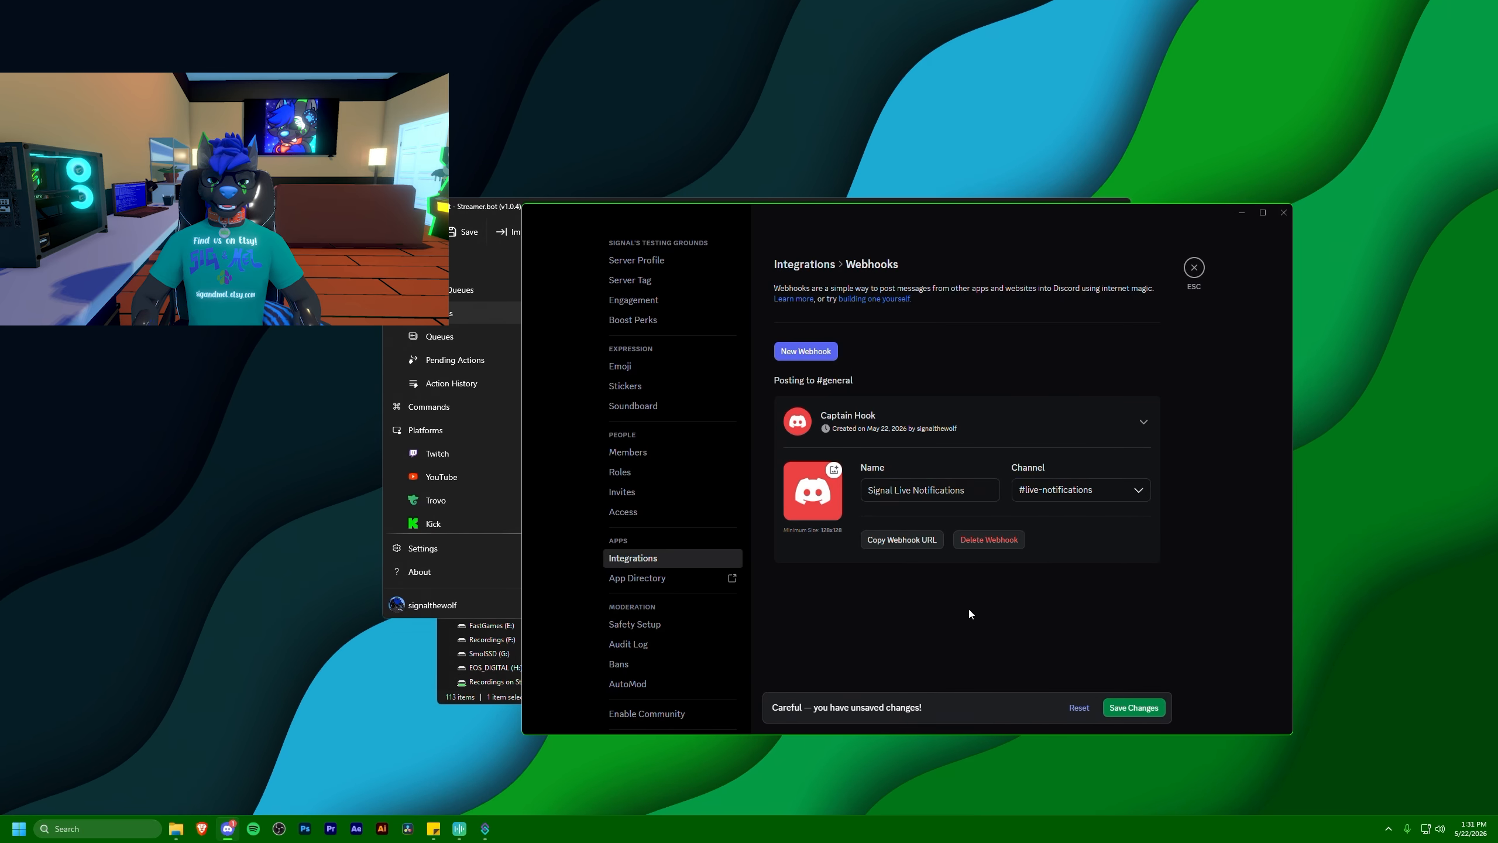
left_click(1132, 707)
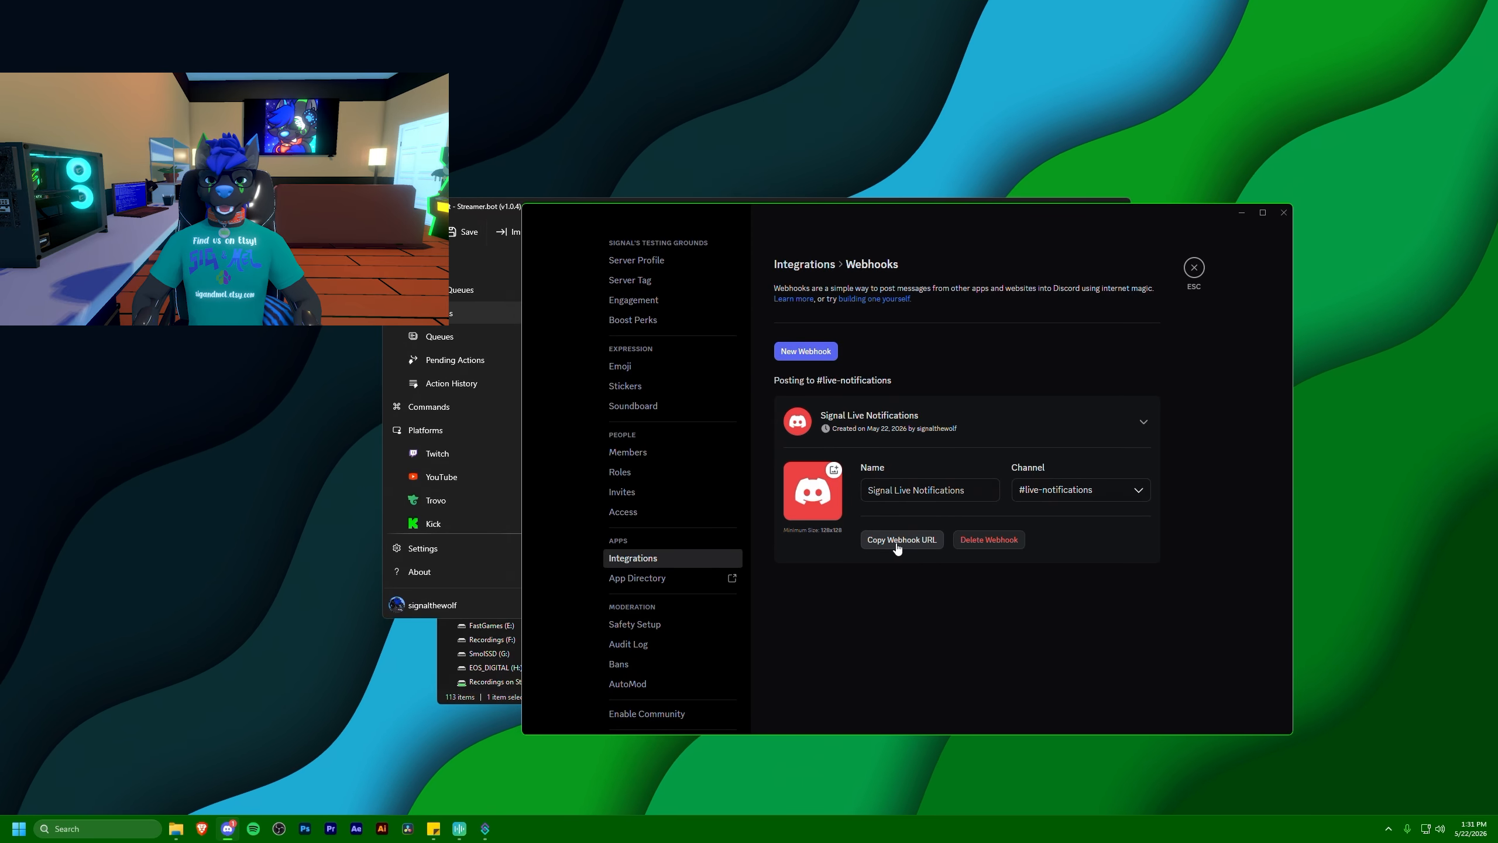
Copy the new webhook's URL, switch to Streamer.bot and paste it as the Basic Webhook sub-action's webhook URL
left_click(896, 543)
left_click_drag(963, 219, 1096, 219)
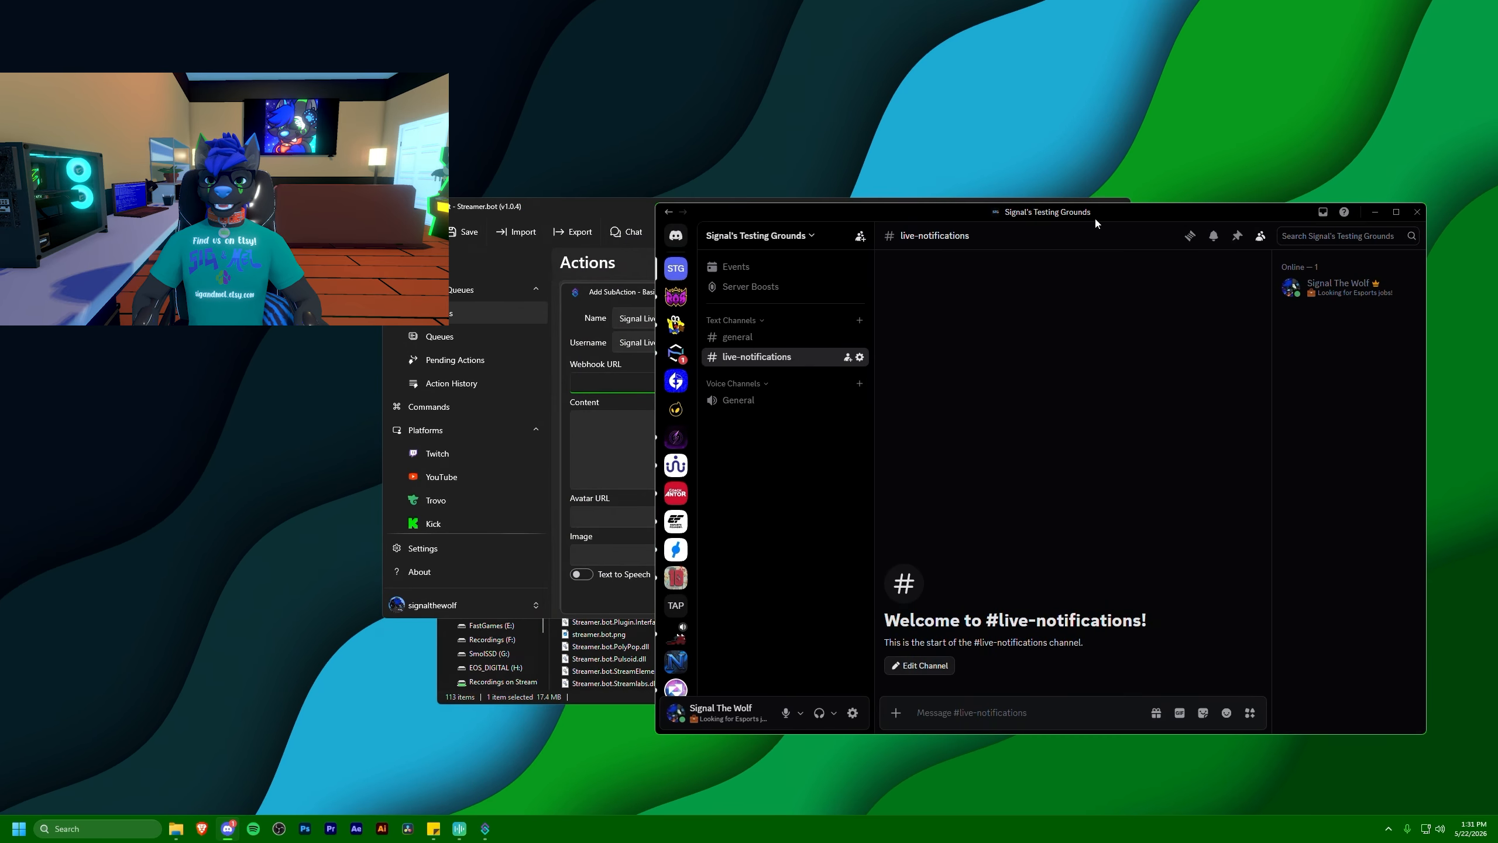
left_click(609, 205)
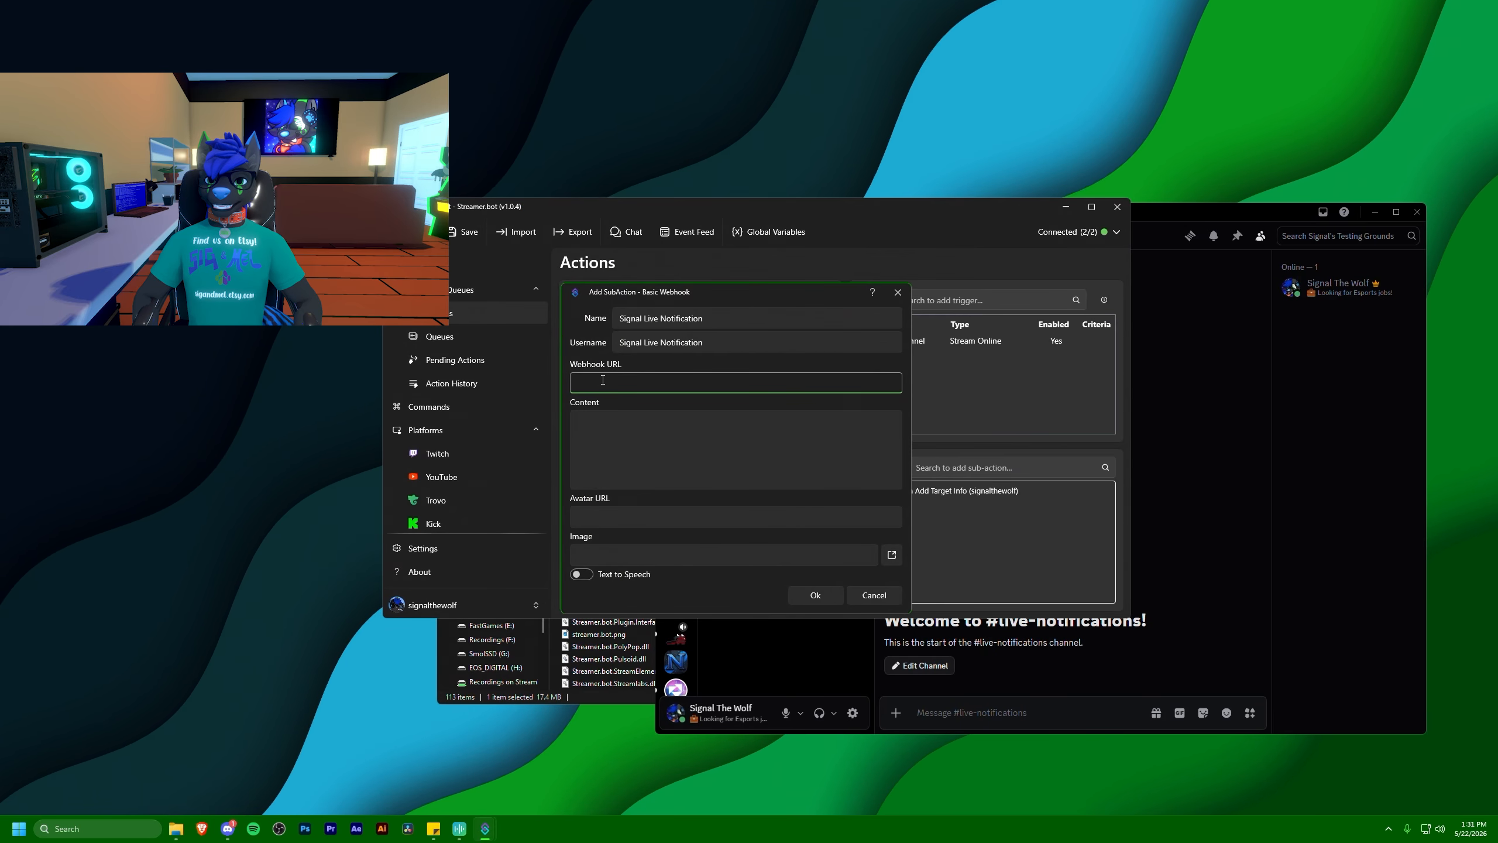
key("ctrl+v")
Set the webhook content to "I am live on Twitch!" with the Twitch channel link on a second line, and confirm the sub-action
left_click(621, 436)
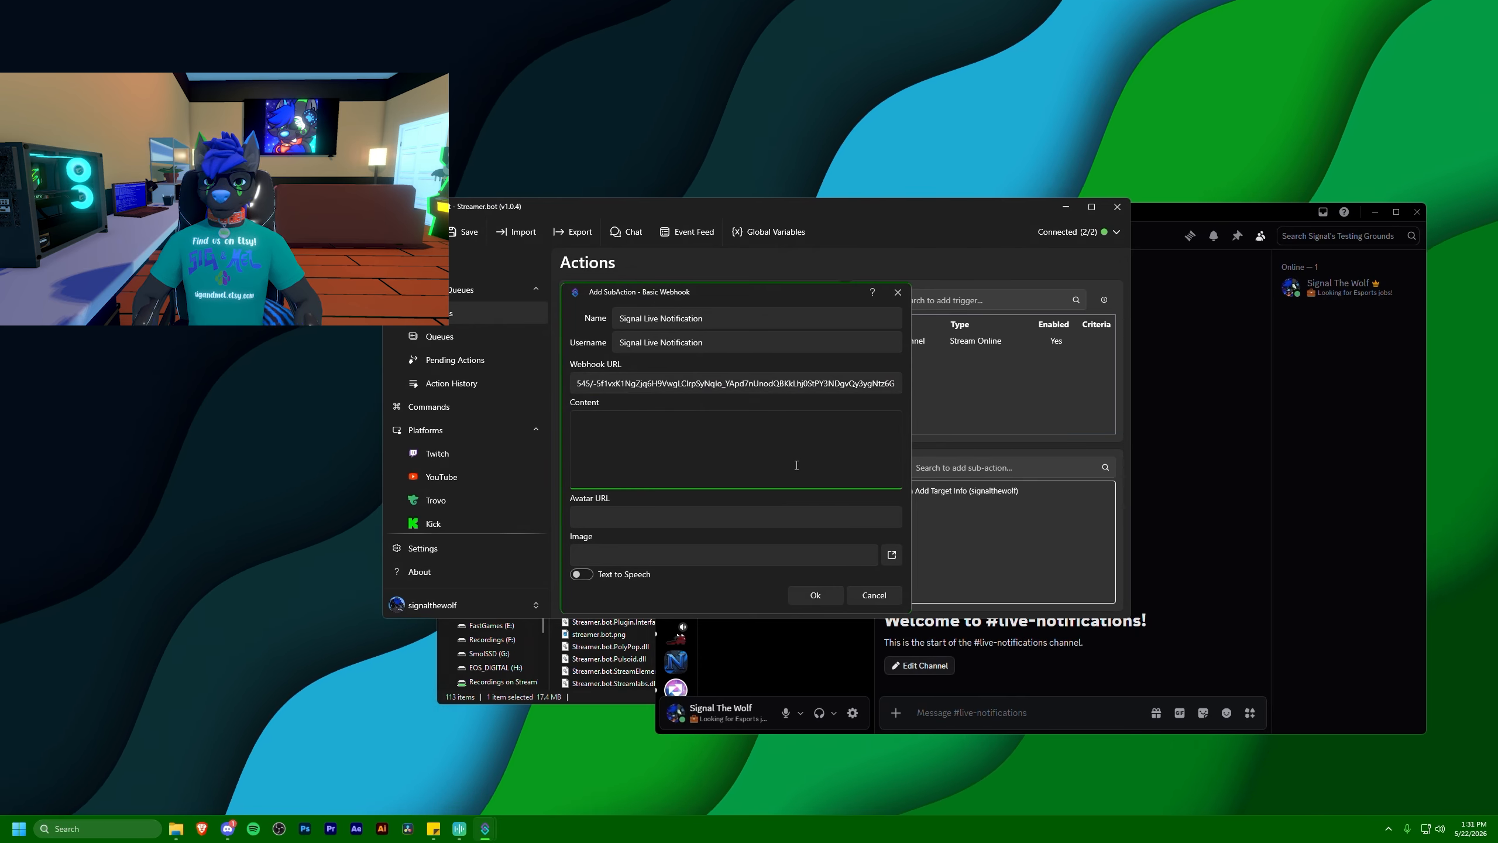
type("I am live on Twitch!")
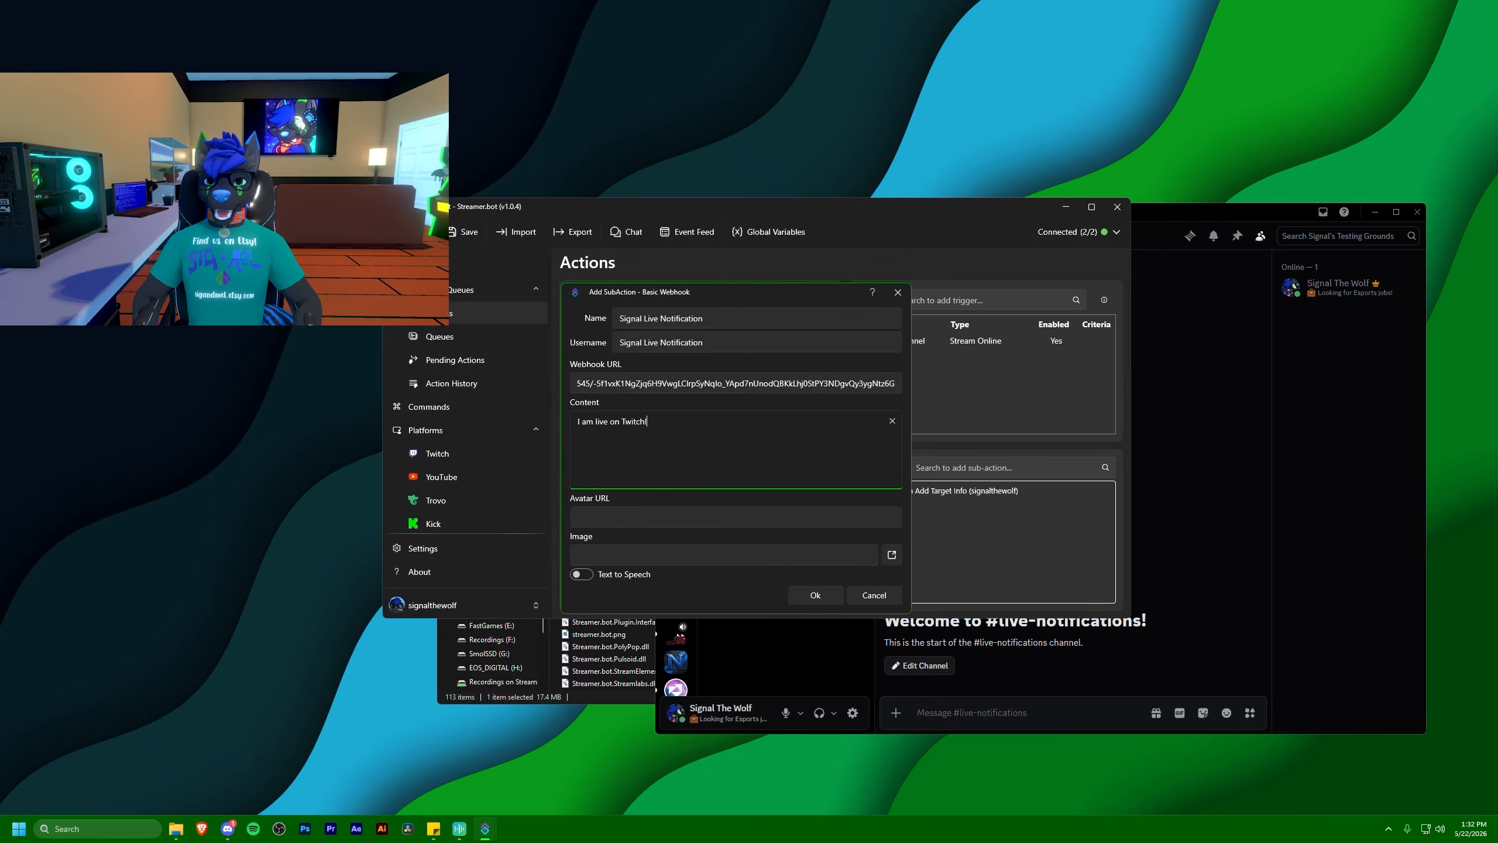
key("Return")
type("https://twitch.tv/si")
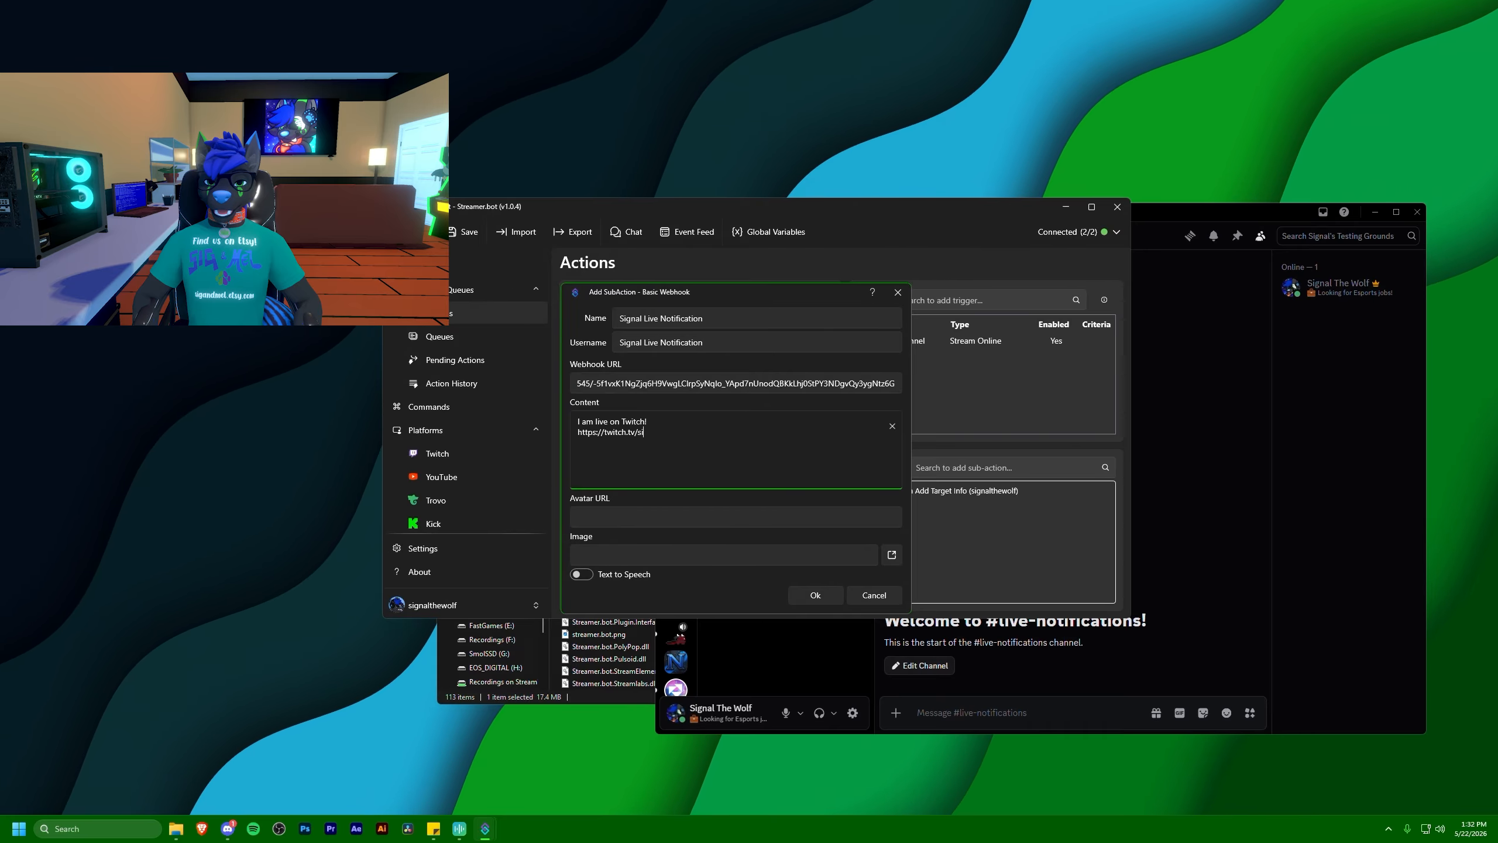
left_click(816, 594)
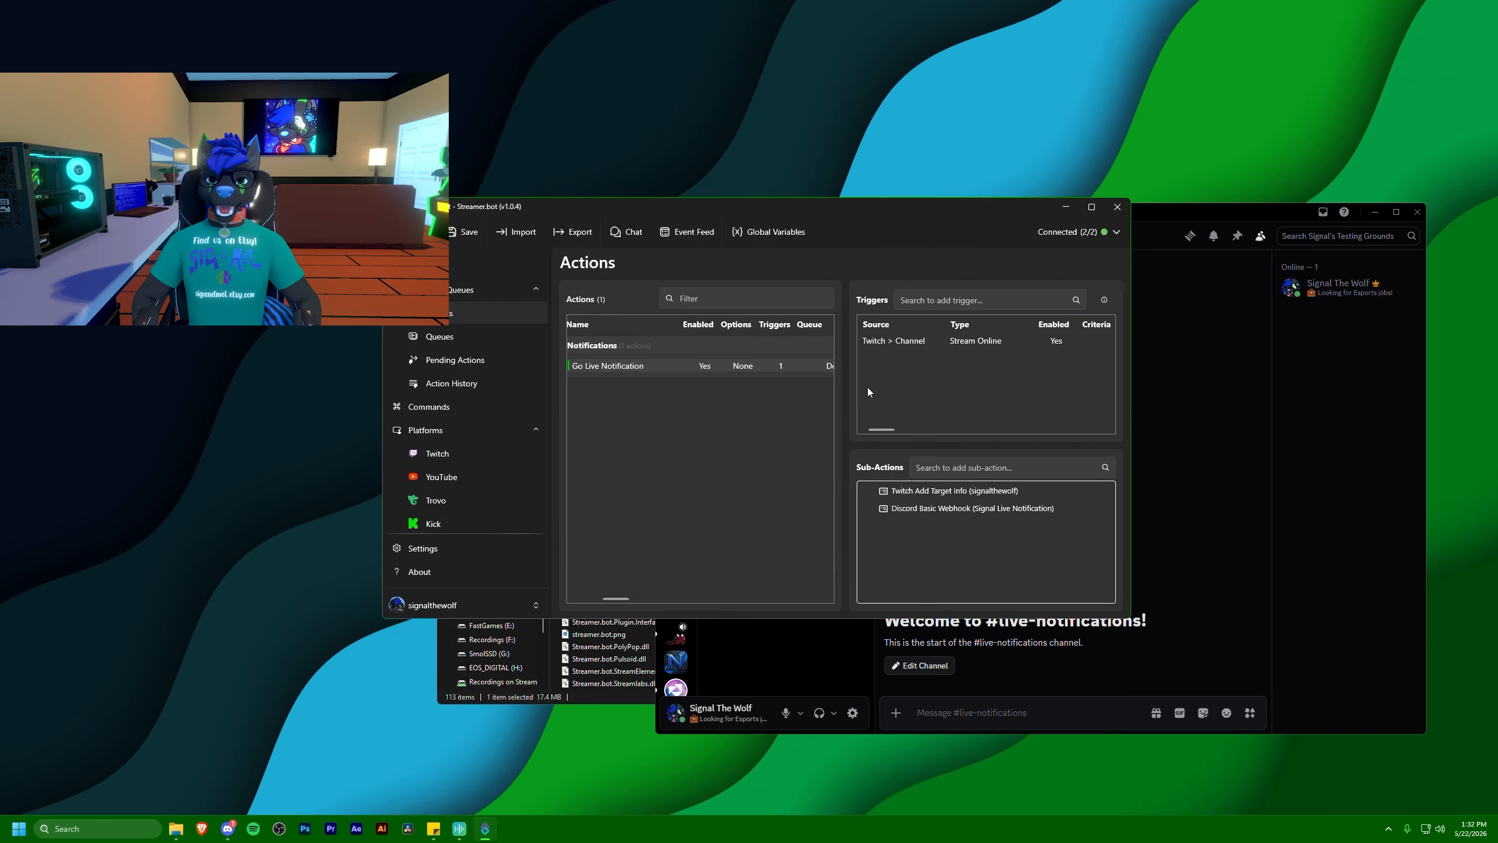
Place the Streamer.bot window beside Discord and test the Twitch Stream Online trigger
left_click_drag(864, 205, 458, 235)
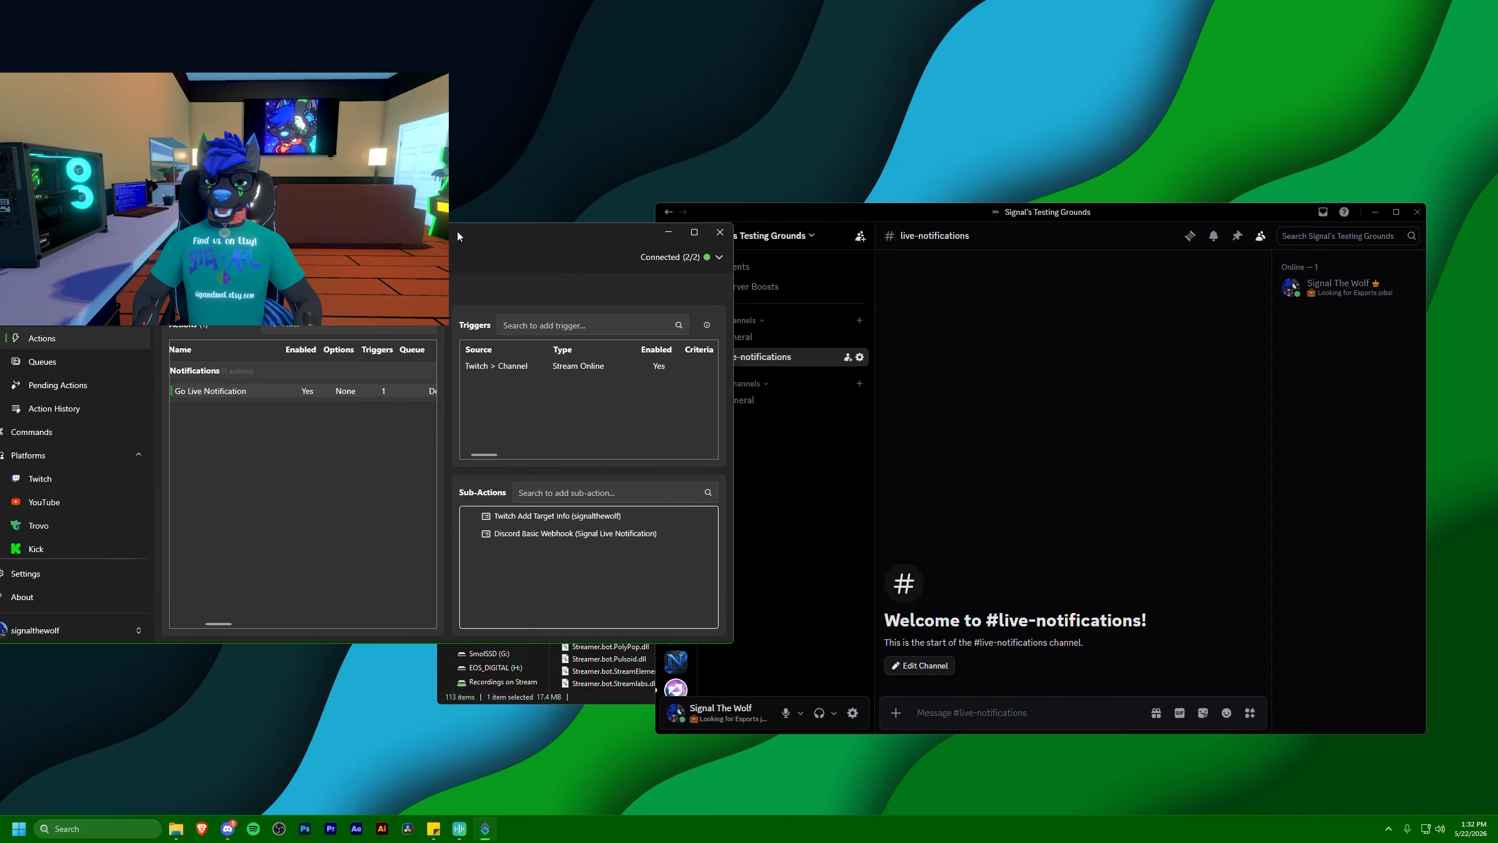
right_click(513, 367)
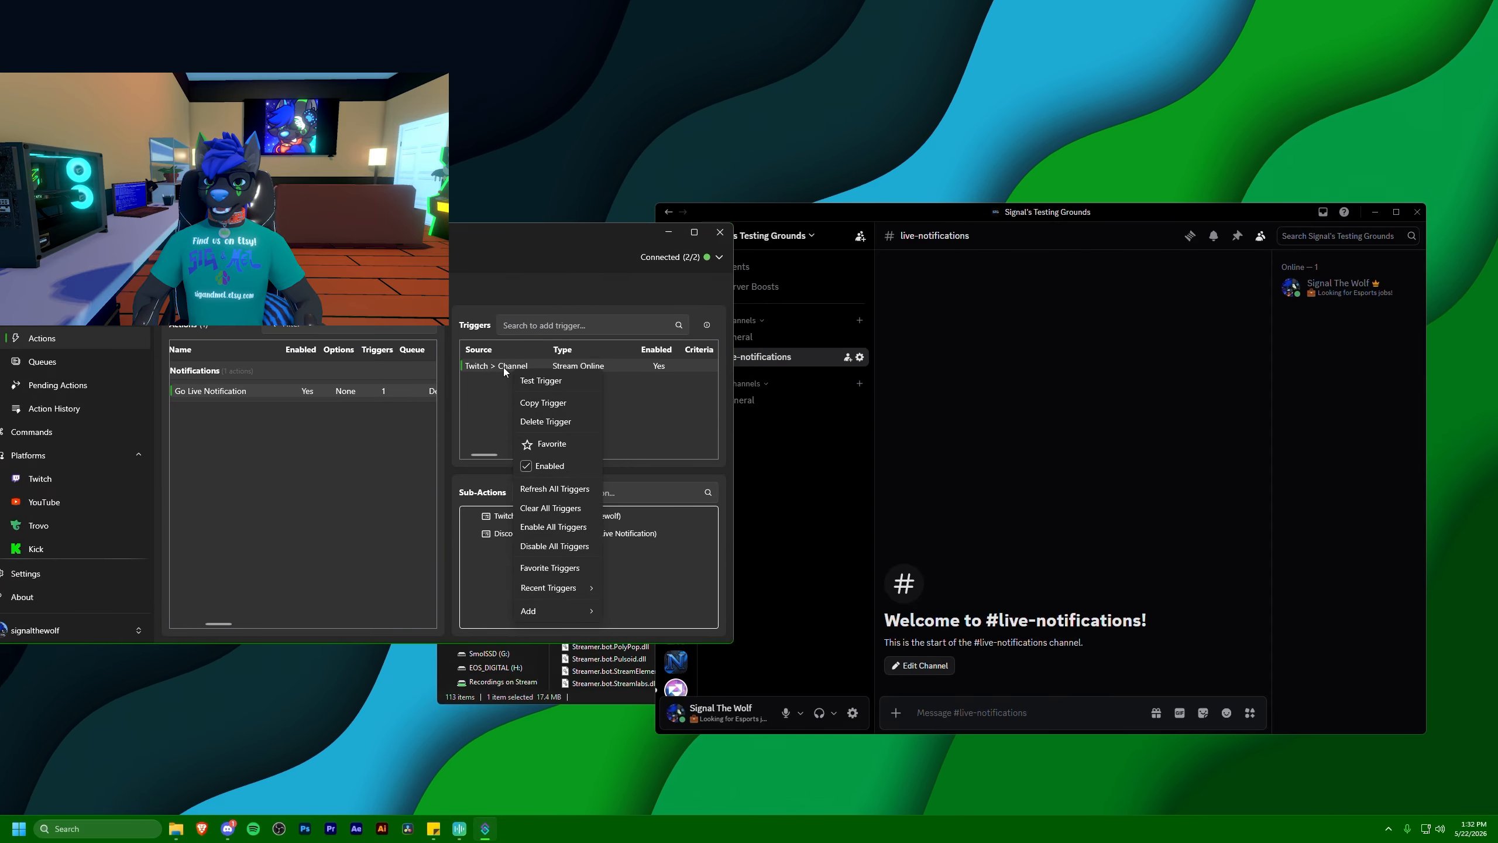
left_click(534, 383)
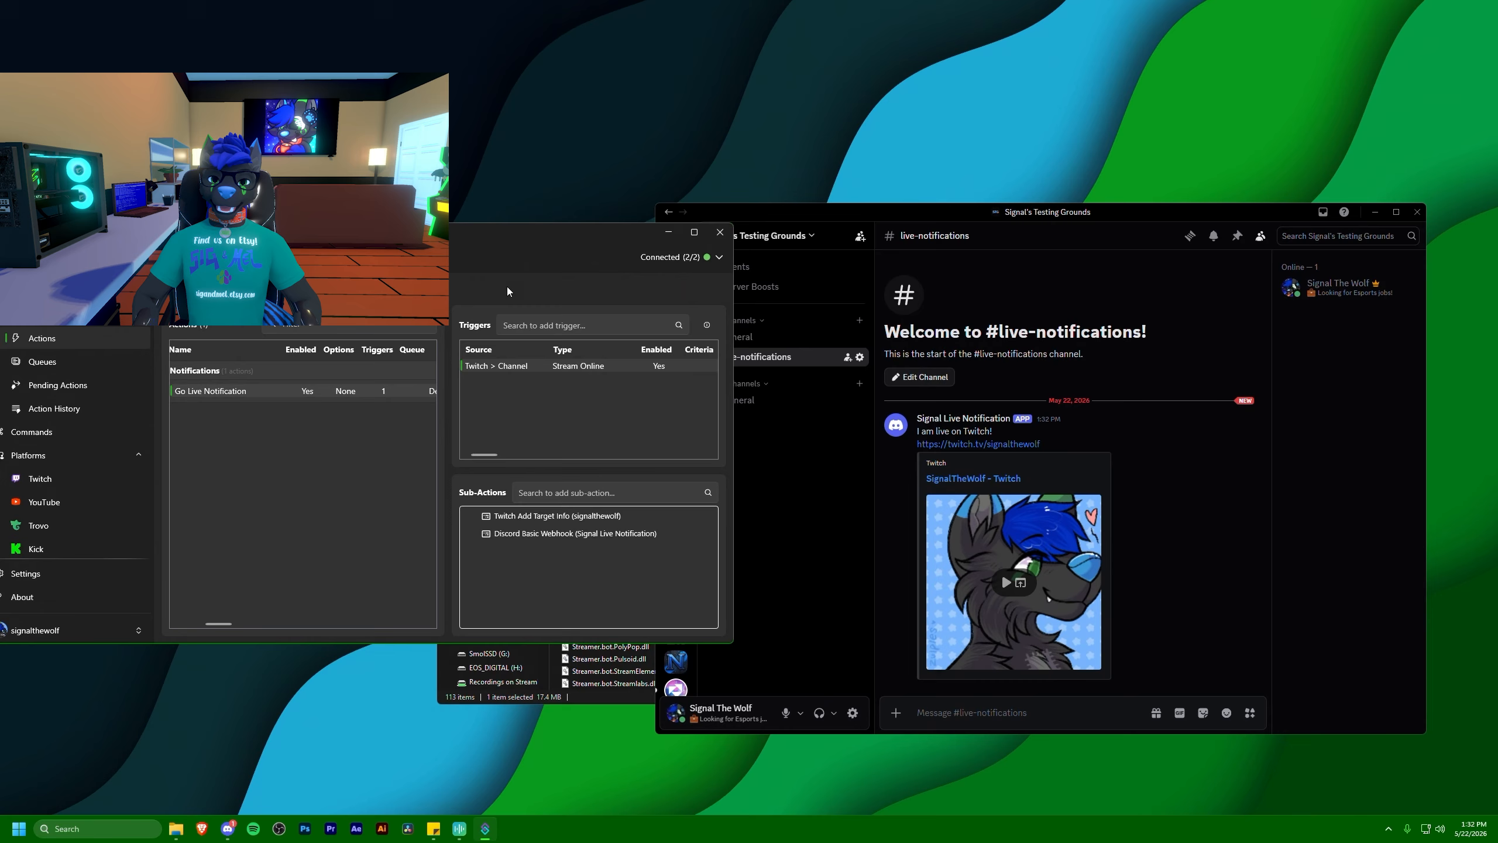
Reopen the Discord Basic Webhook sub-action and make the first content line bold by wrapping it in double asterisks
double_click(506, 535)
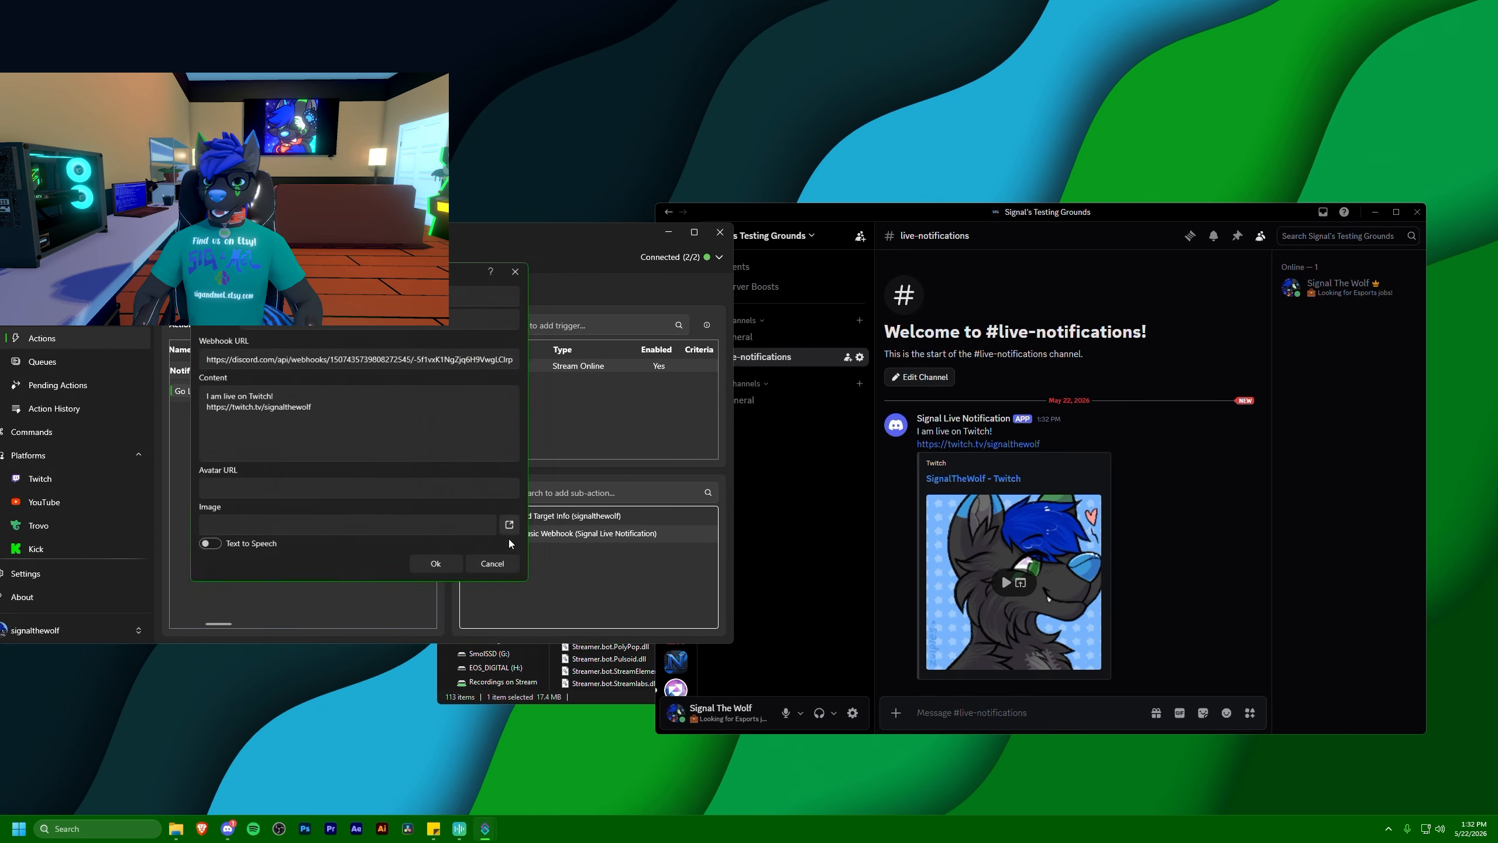
left_click(294, 396)
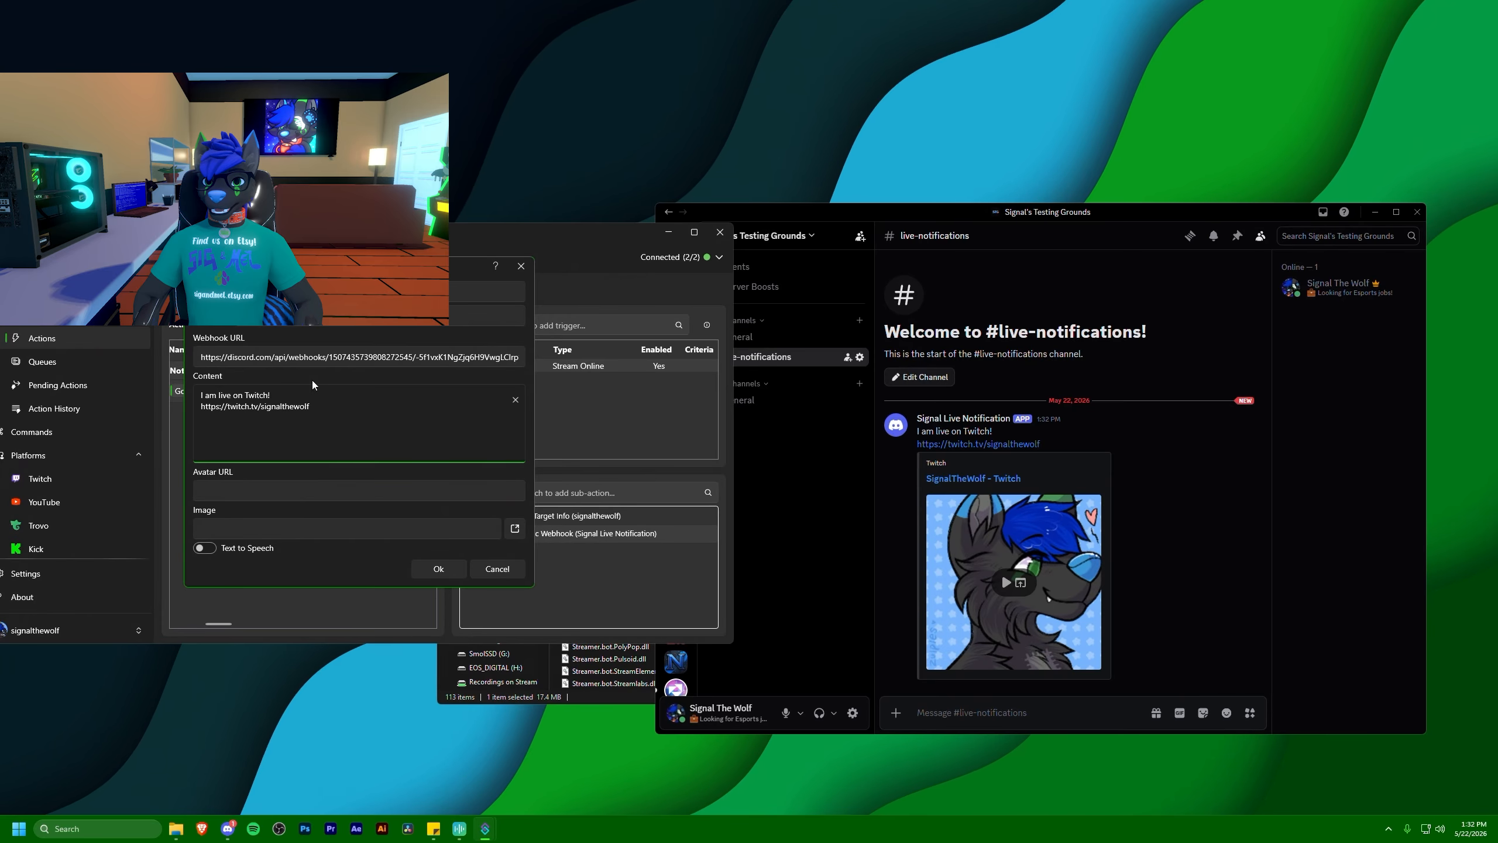
left_click_drag(313, 384, 361, 404)
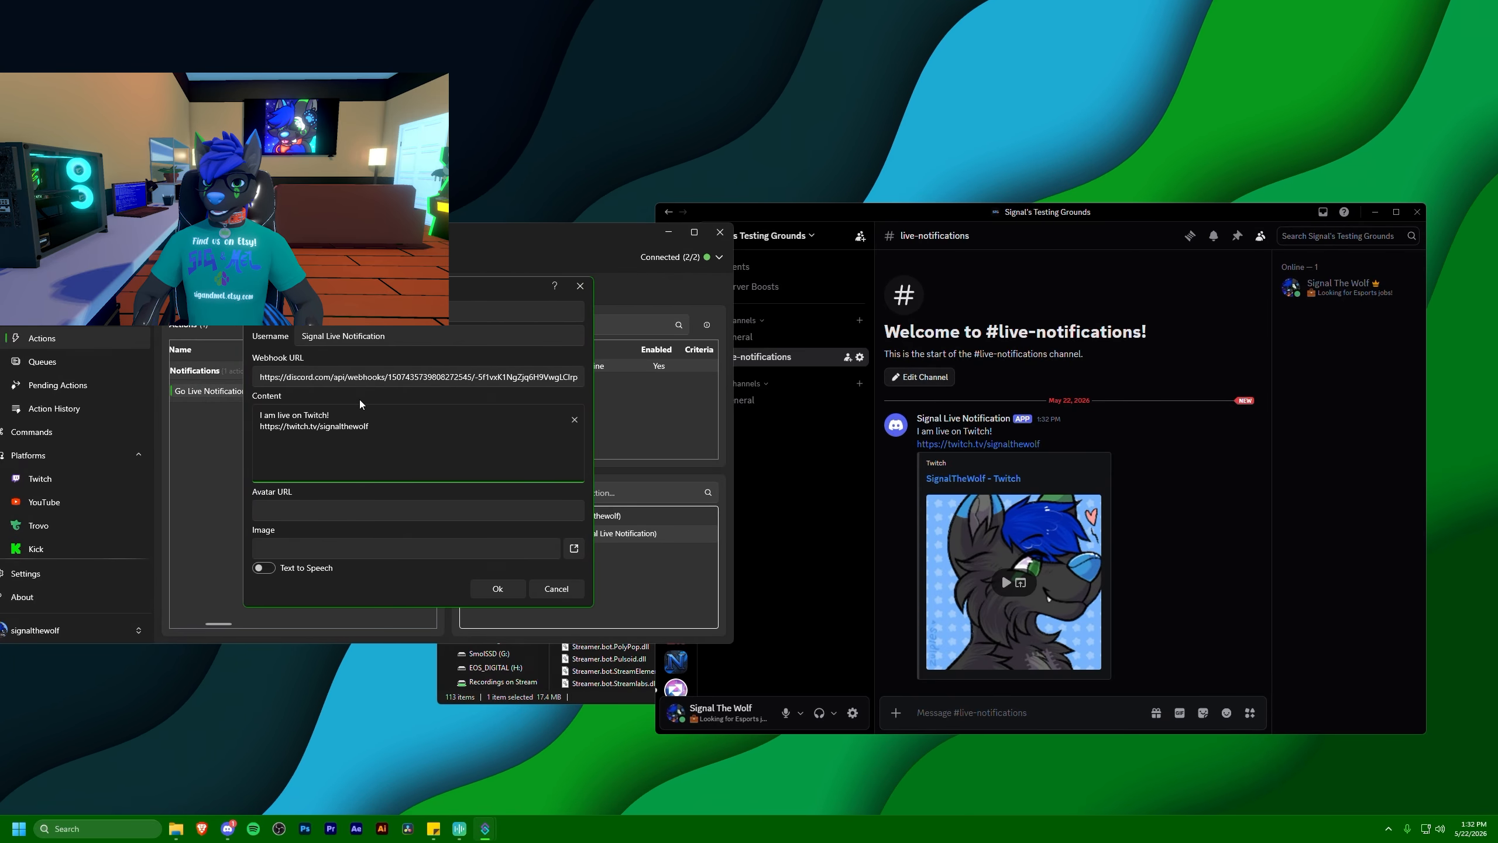
type("*")
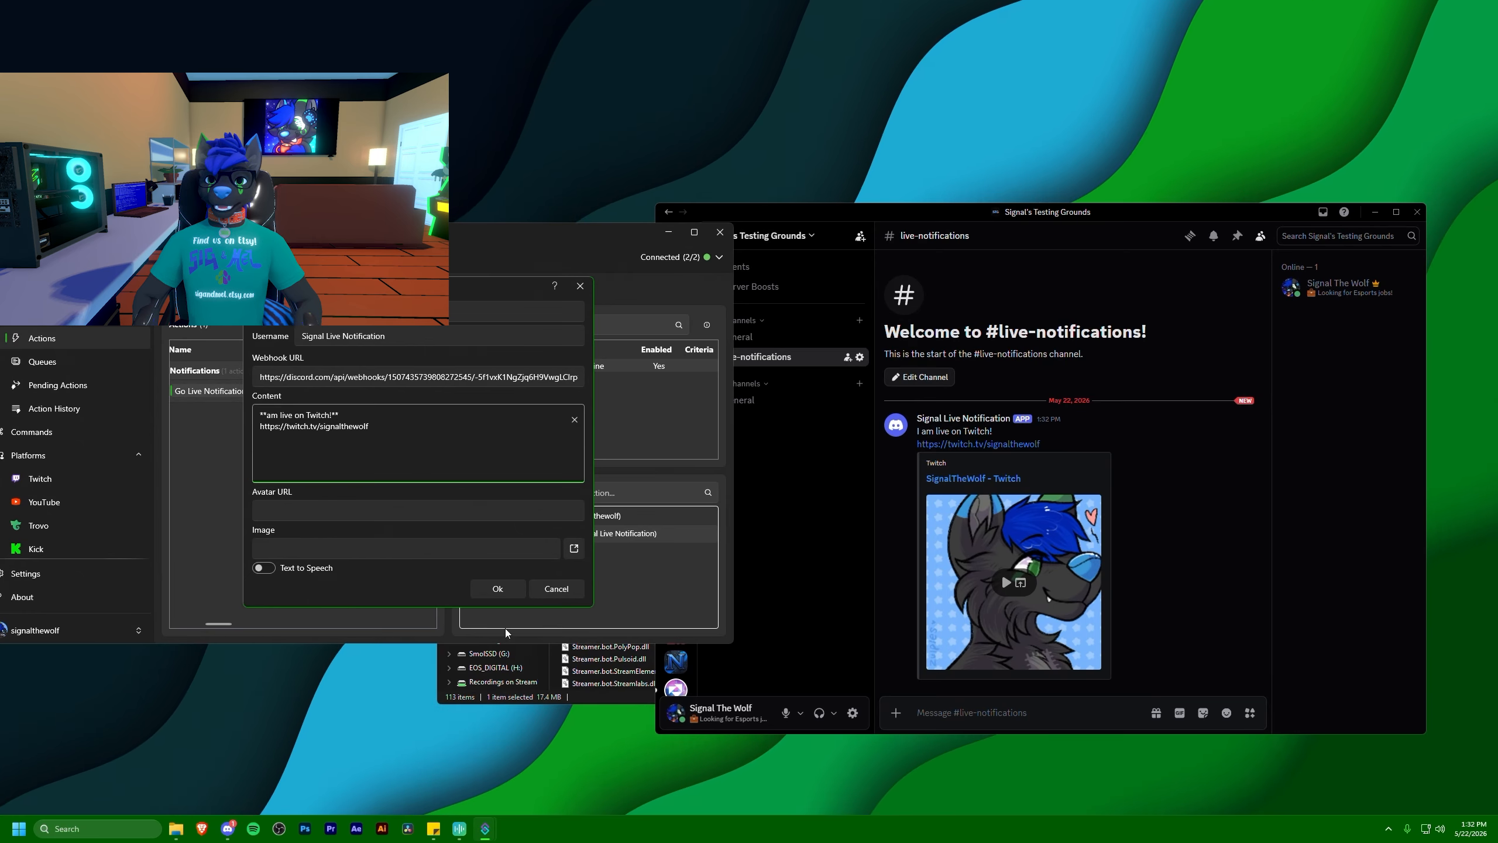
left_click(499, 588)
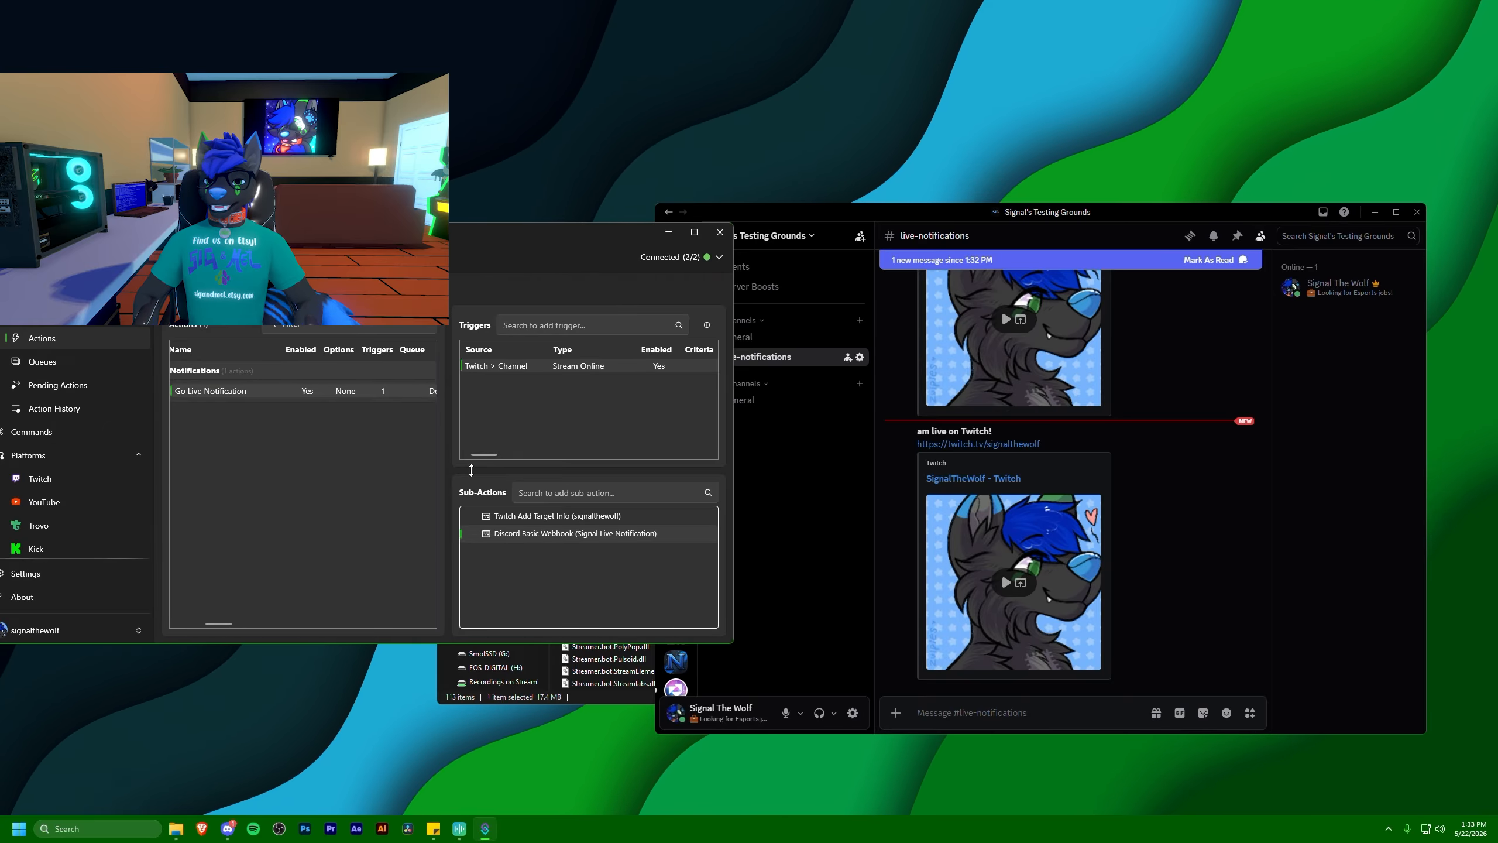
Change the first line of the webhook content to "I am live on Twitch! Playing - **%game%**" and confirm the sub-action
double_click(522, 534)
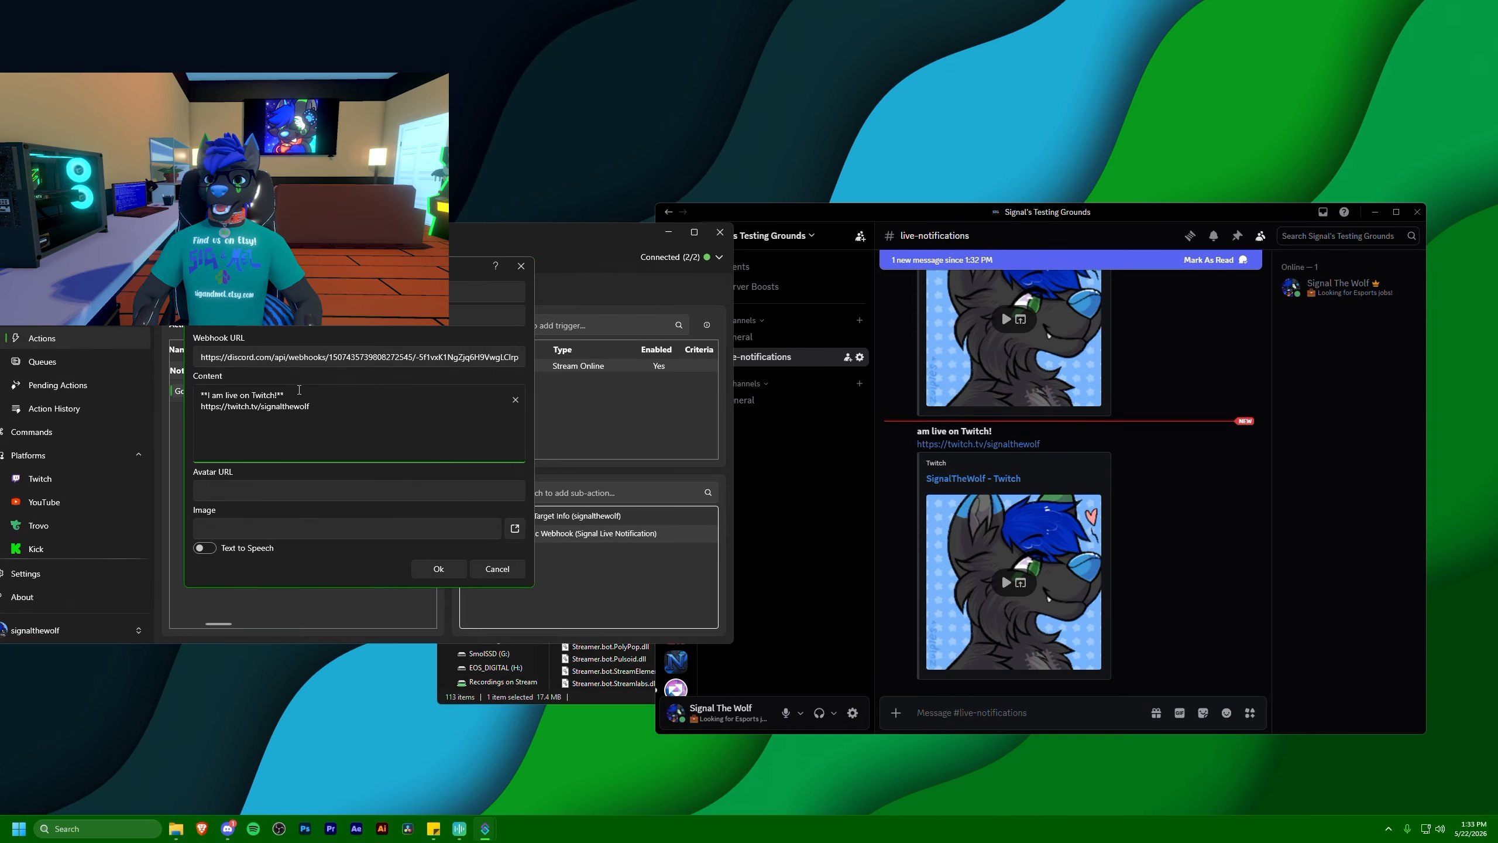
key("BackSpace")
key("BackSpace")
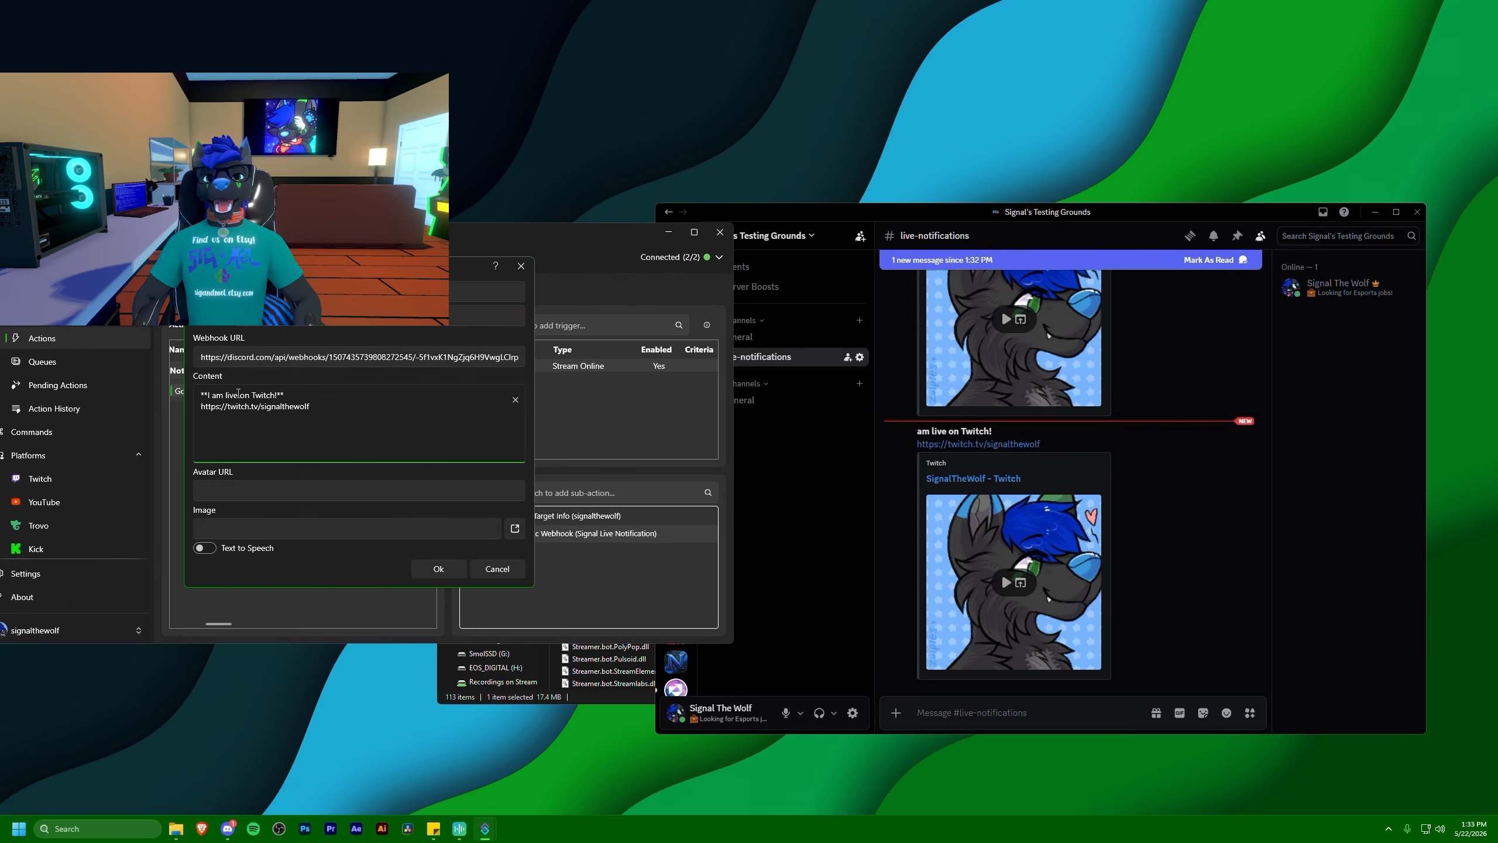
key("Home")
key("Delete")
key("Delete")
key("End")
type("Playing")
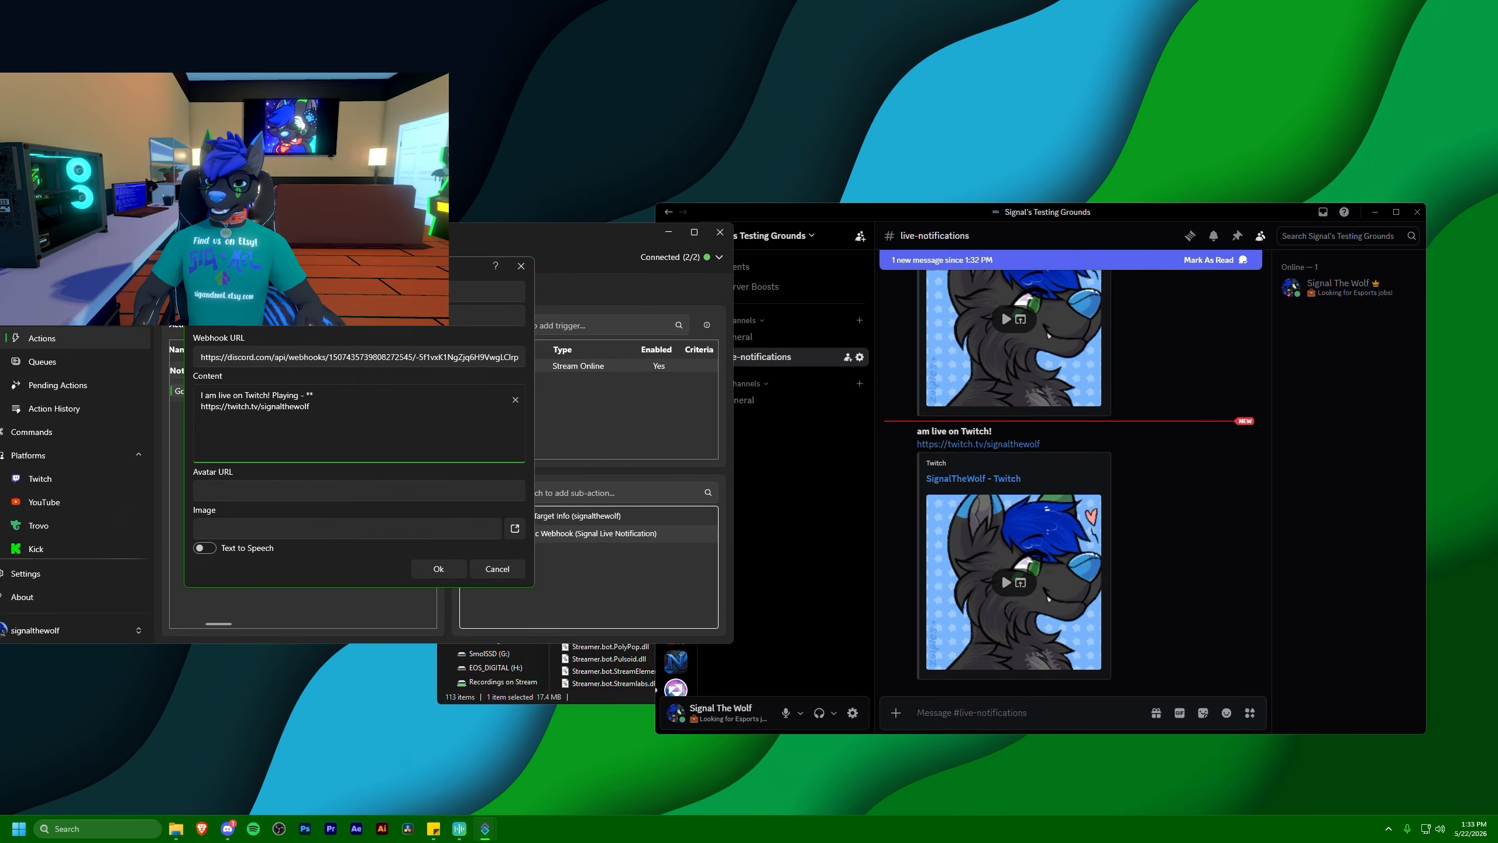
type("**%ga")
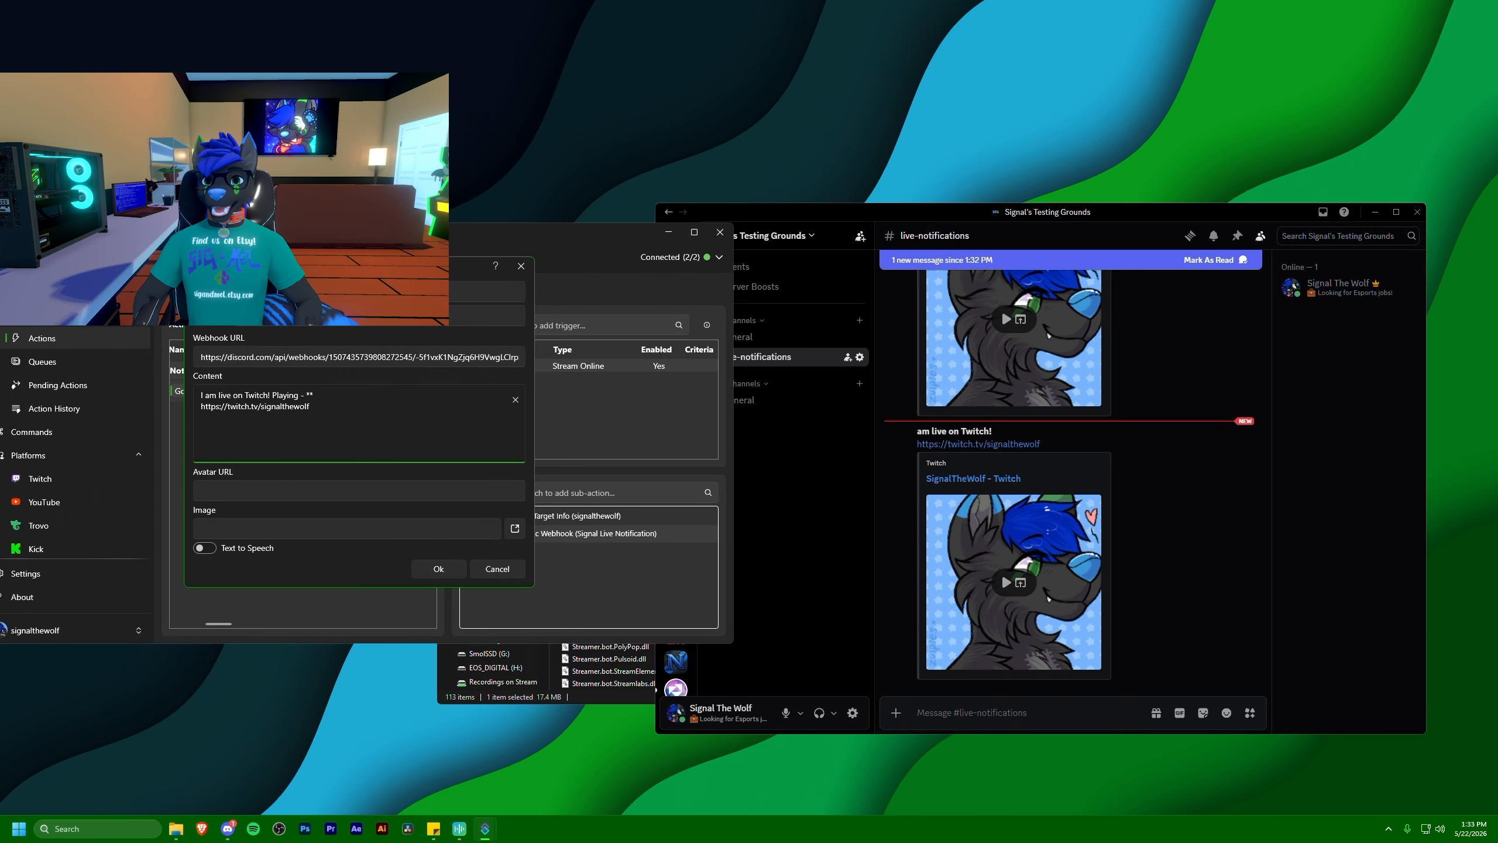
type("me%**")
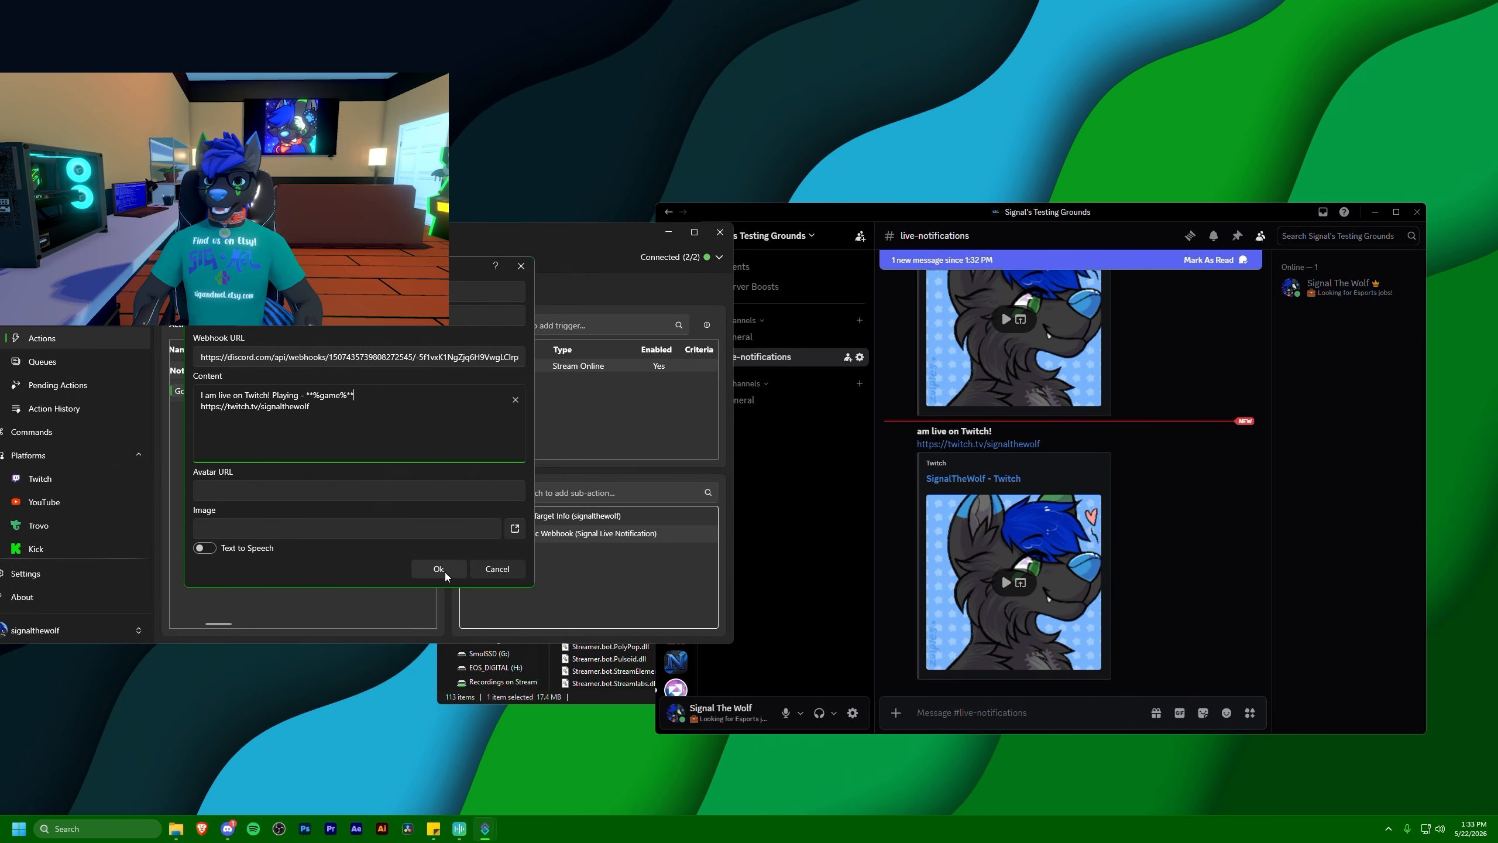
left_click(439, 569)
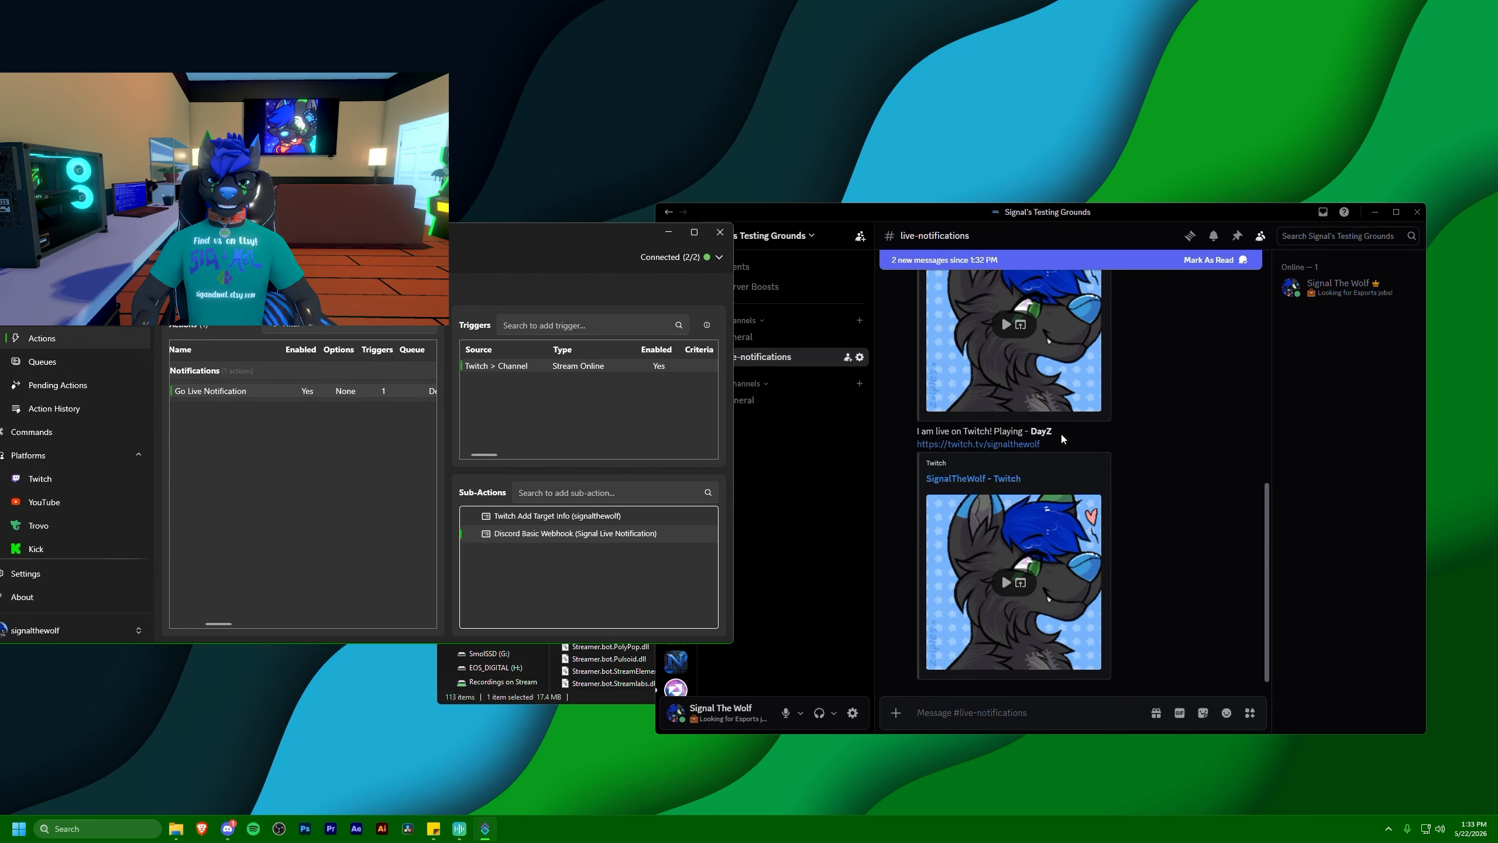
Check the game name in the newest test message in Discord's #live-notifications channel
left_click_drag(1061, 431, 1022, 433)
left_click(993, 432)
left_click(505, 378)
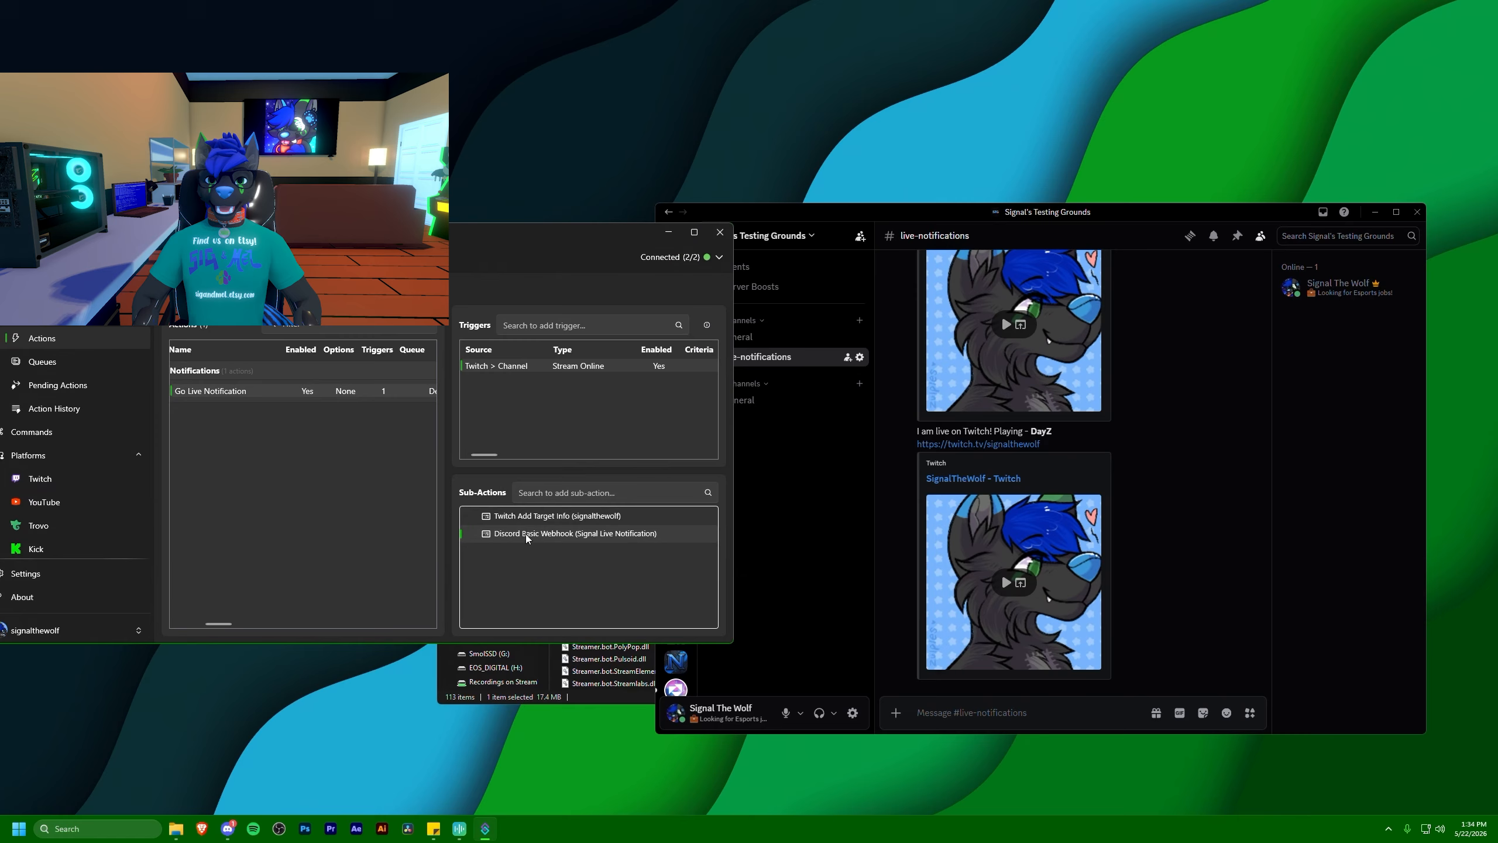
double_click(1043, 431)
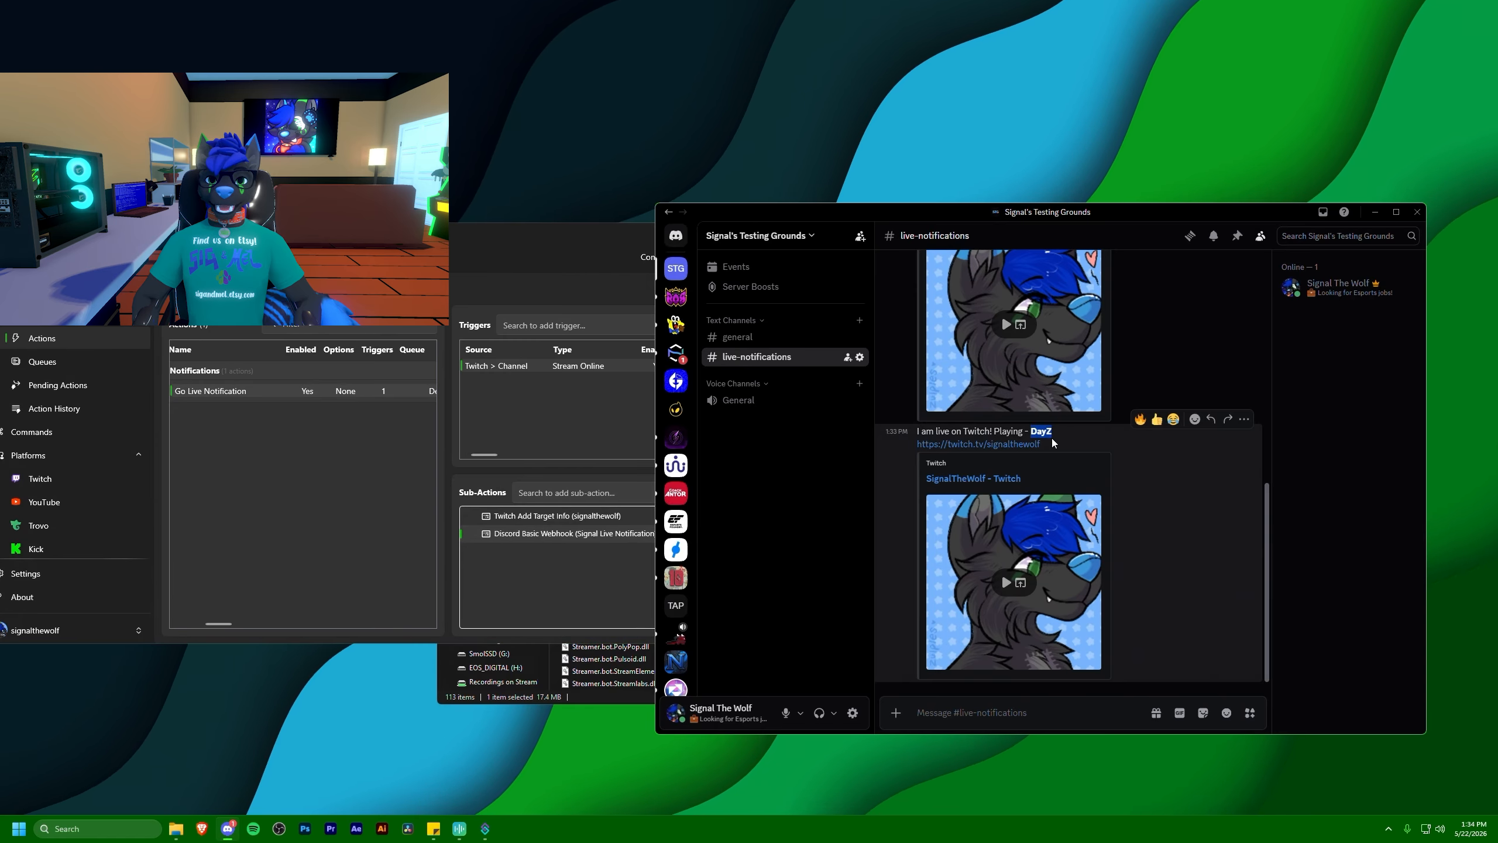
left_click(1052, 442)
Add the line "**Title:** %targetChannelTitle%" above the Twitch link in the webhook content and check the resulting test message in Discord
left_click(527, 534)
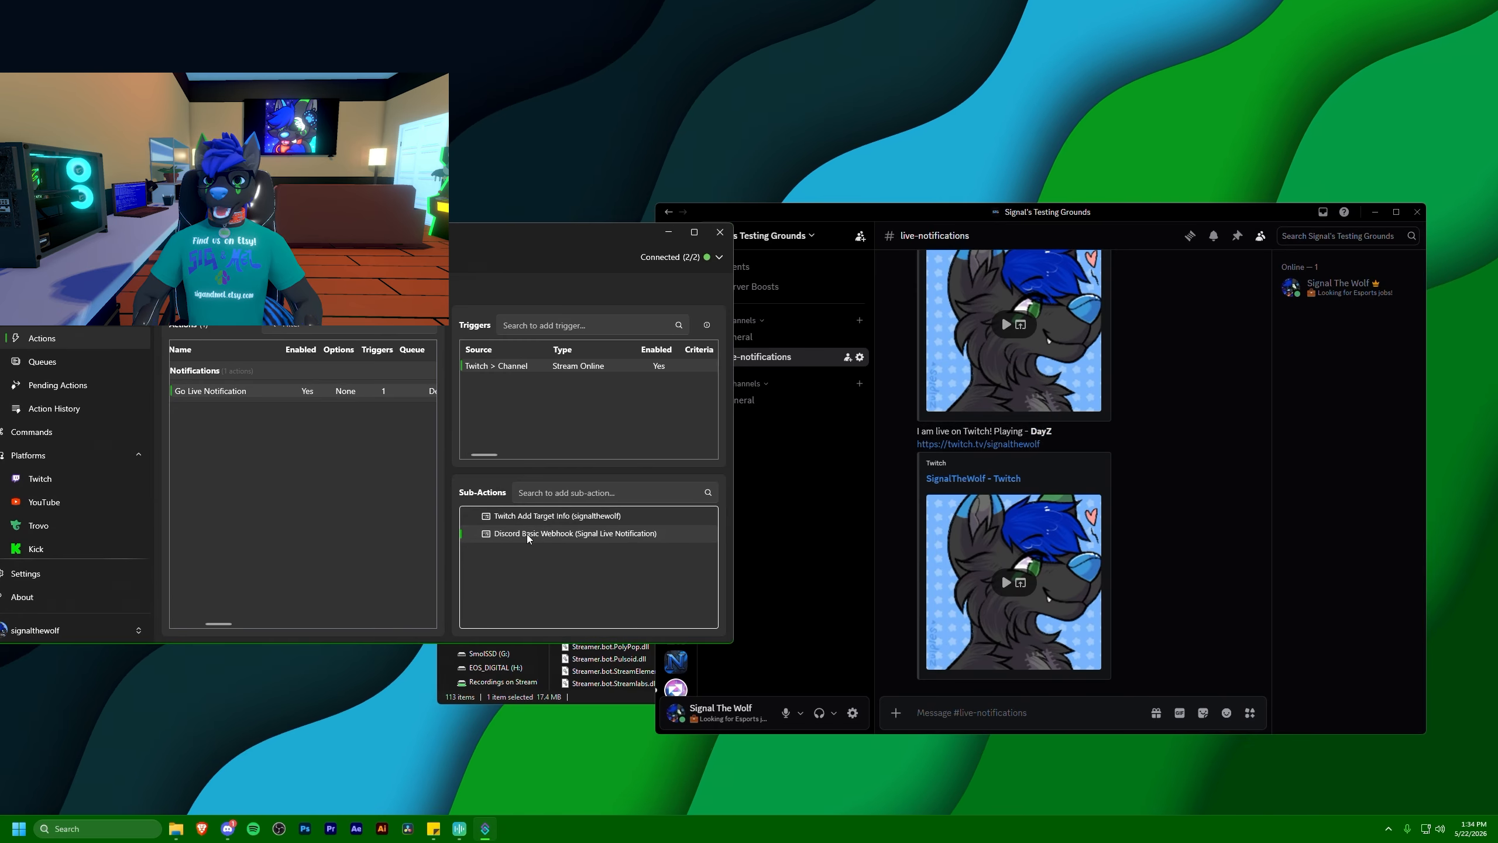
double_click(526, 534)
left_click(362, 390)
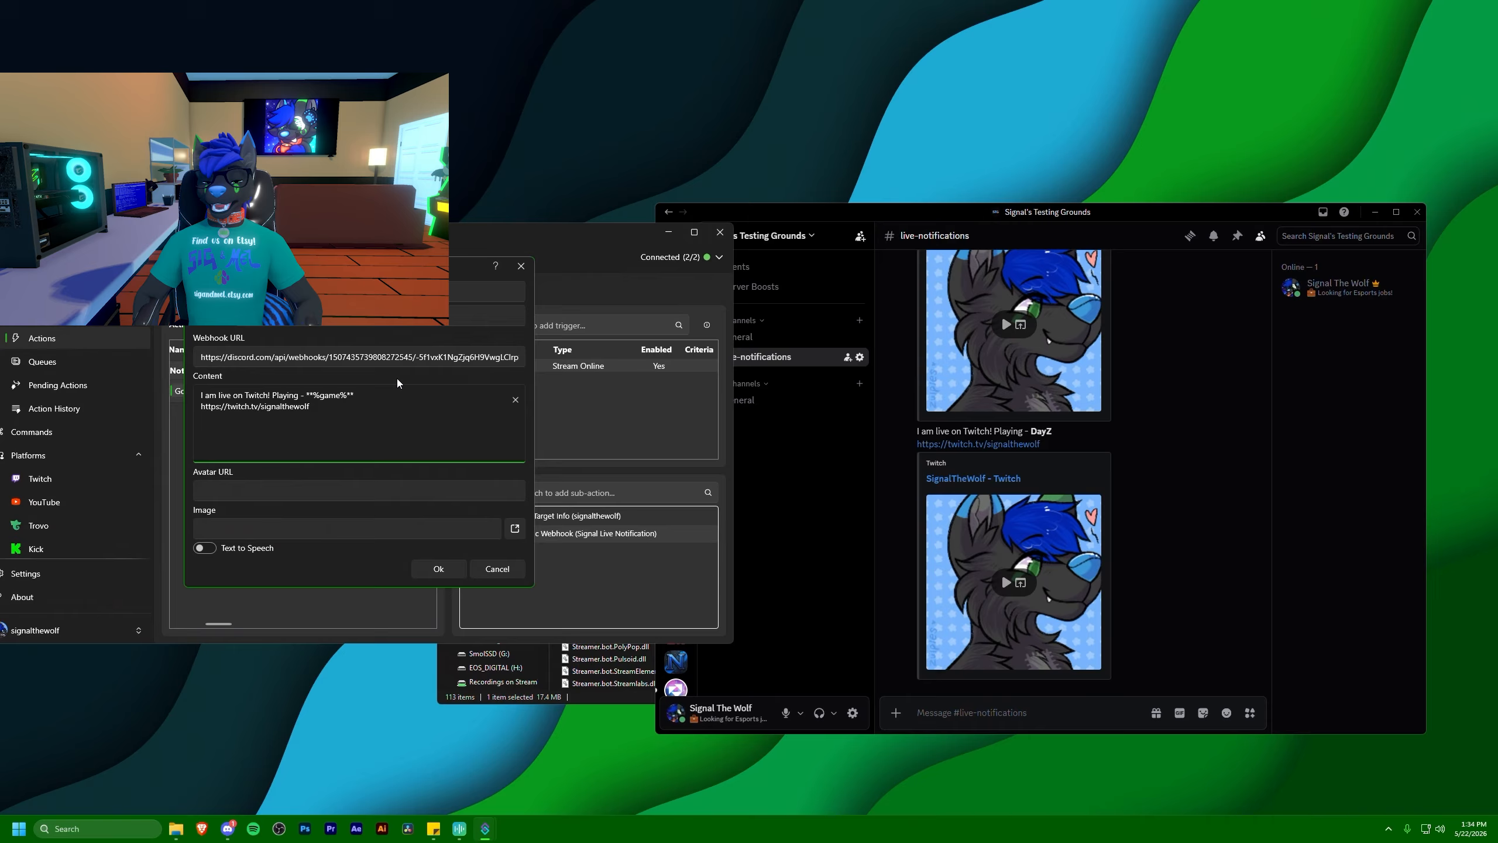
key("Return")
type("**Title:**")
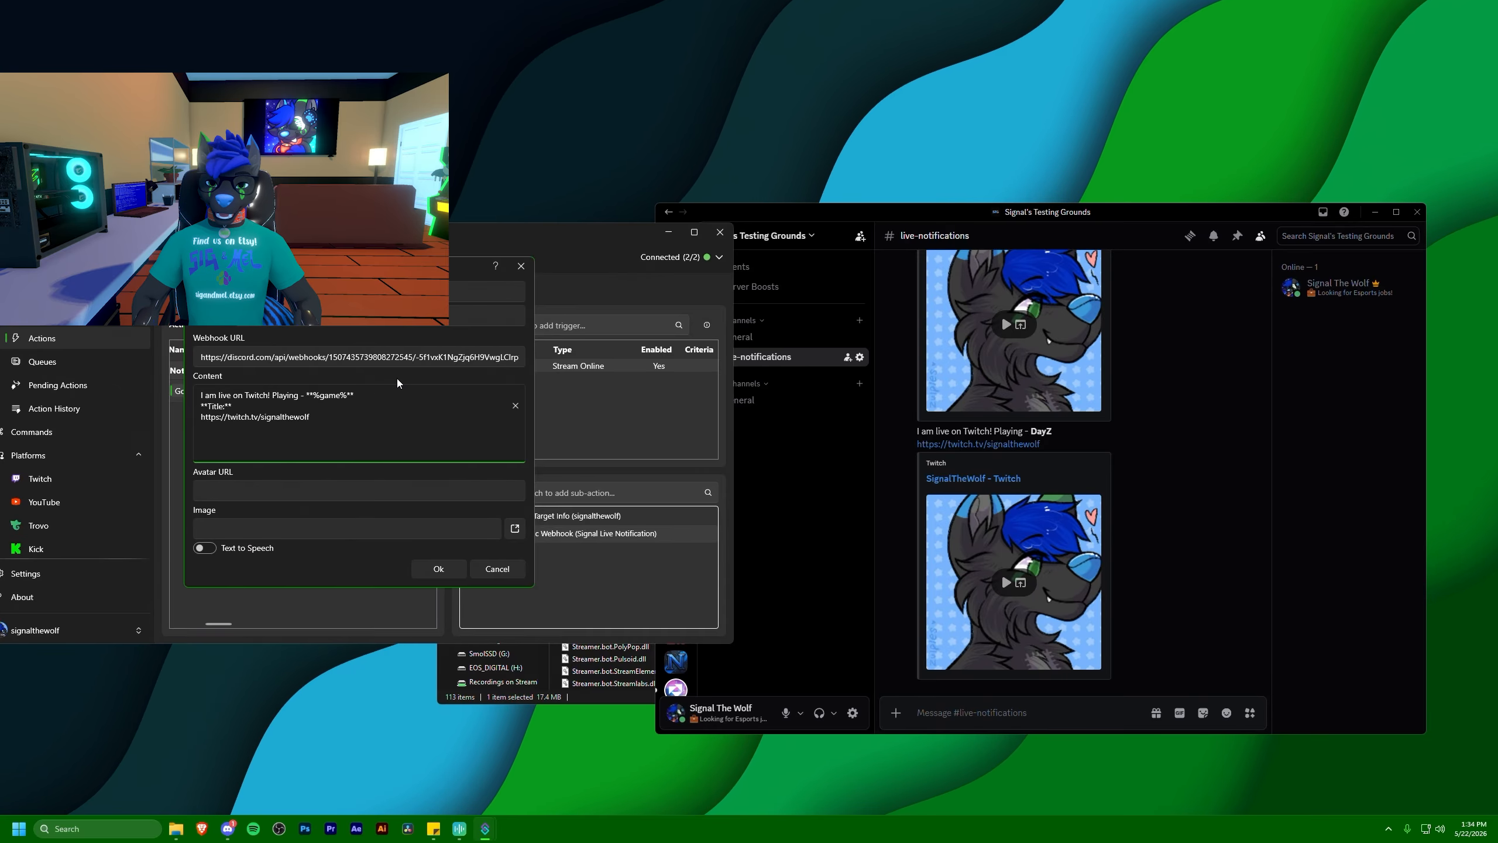
type(" %targetCha")
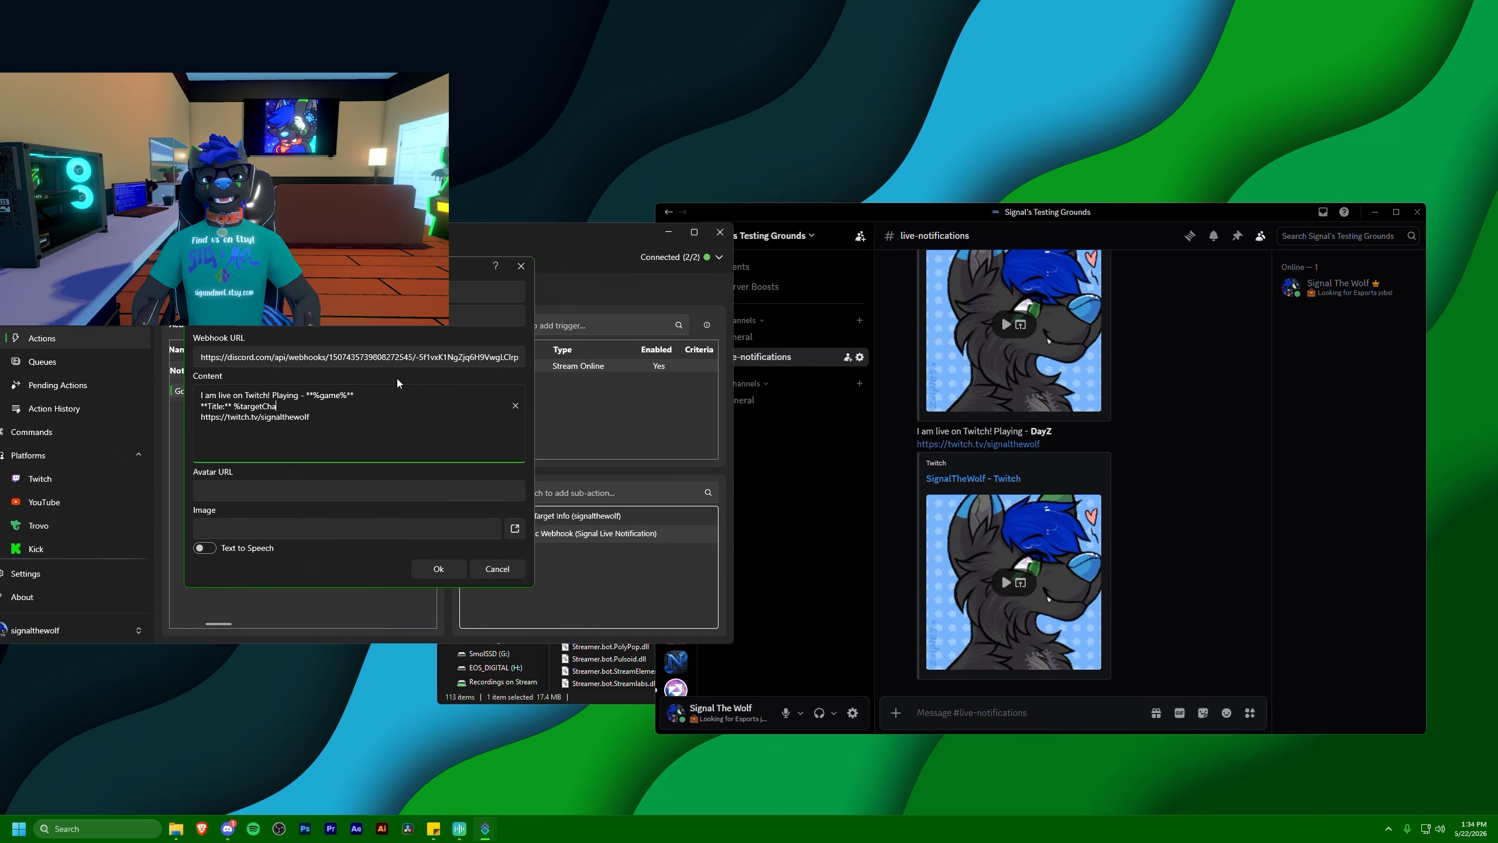
type("nnelTitle")
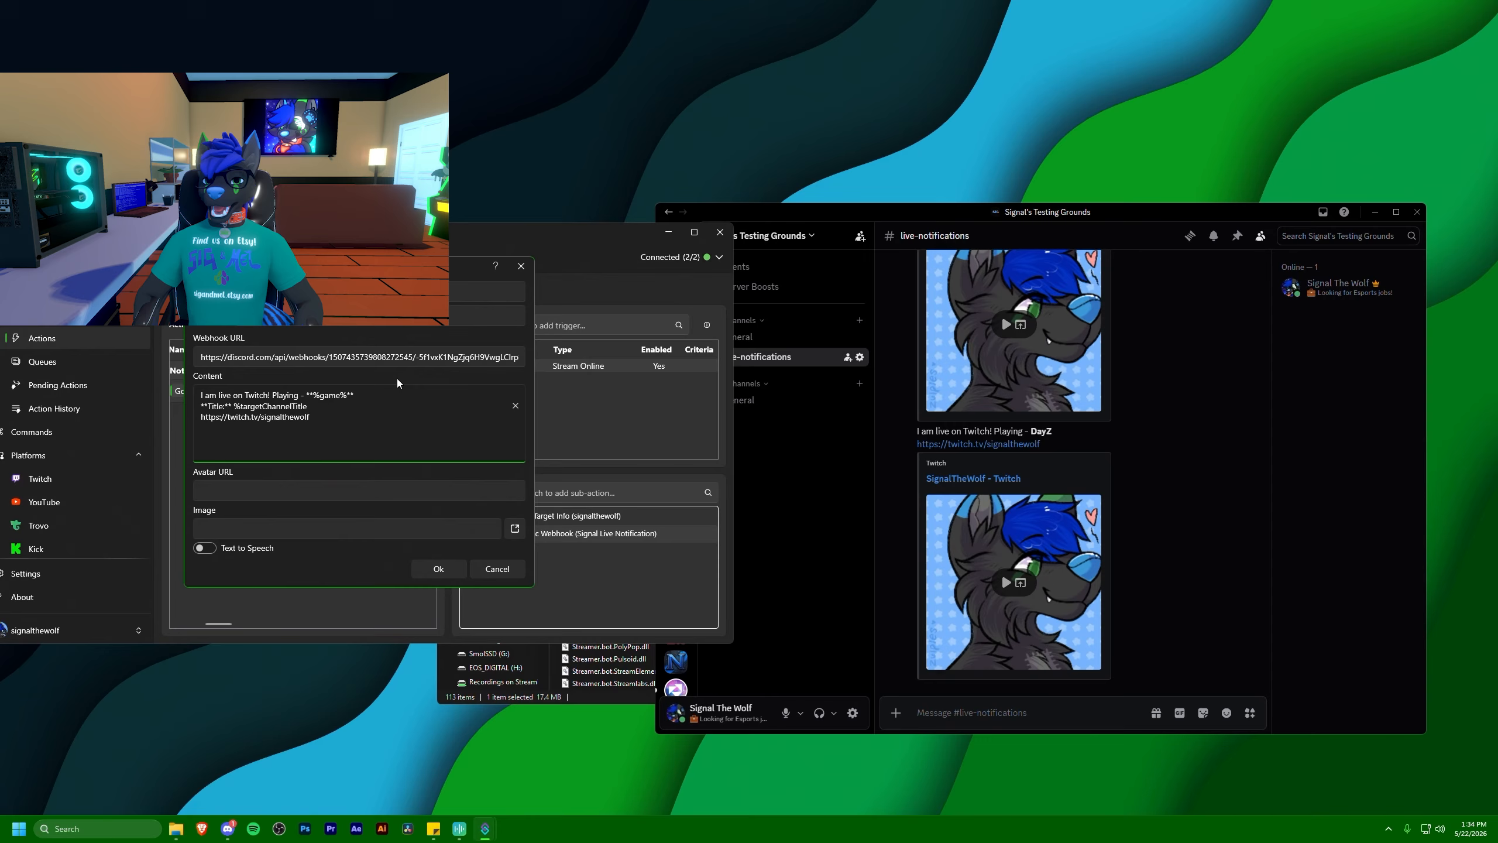
type("%")
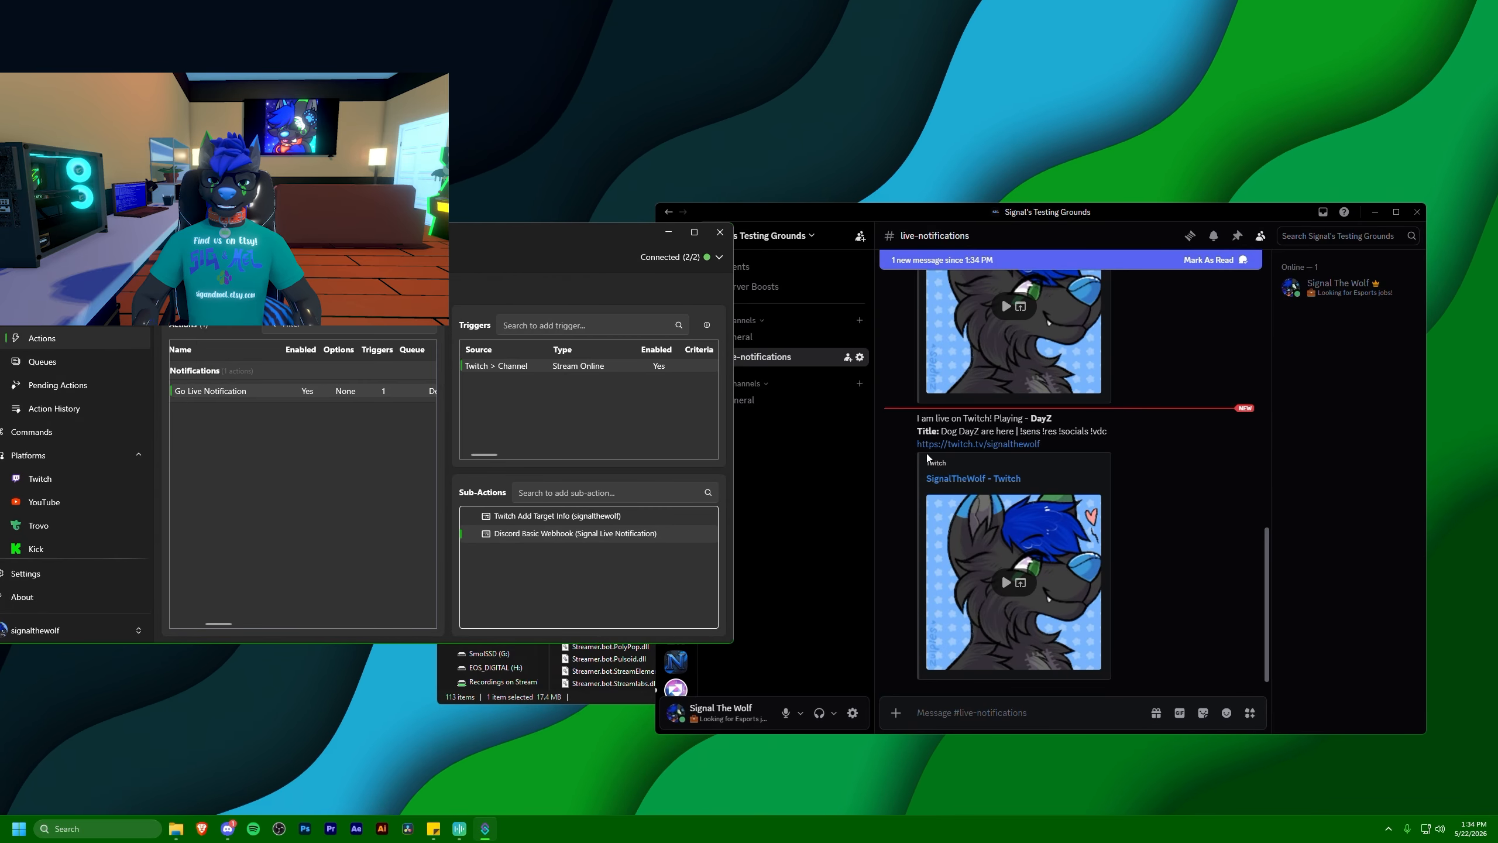
left_click_drag(917, 420, 1072, 423)
left_click(1052, 424)
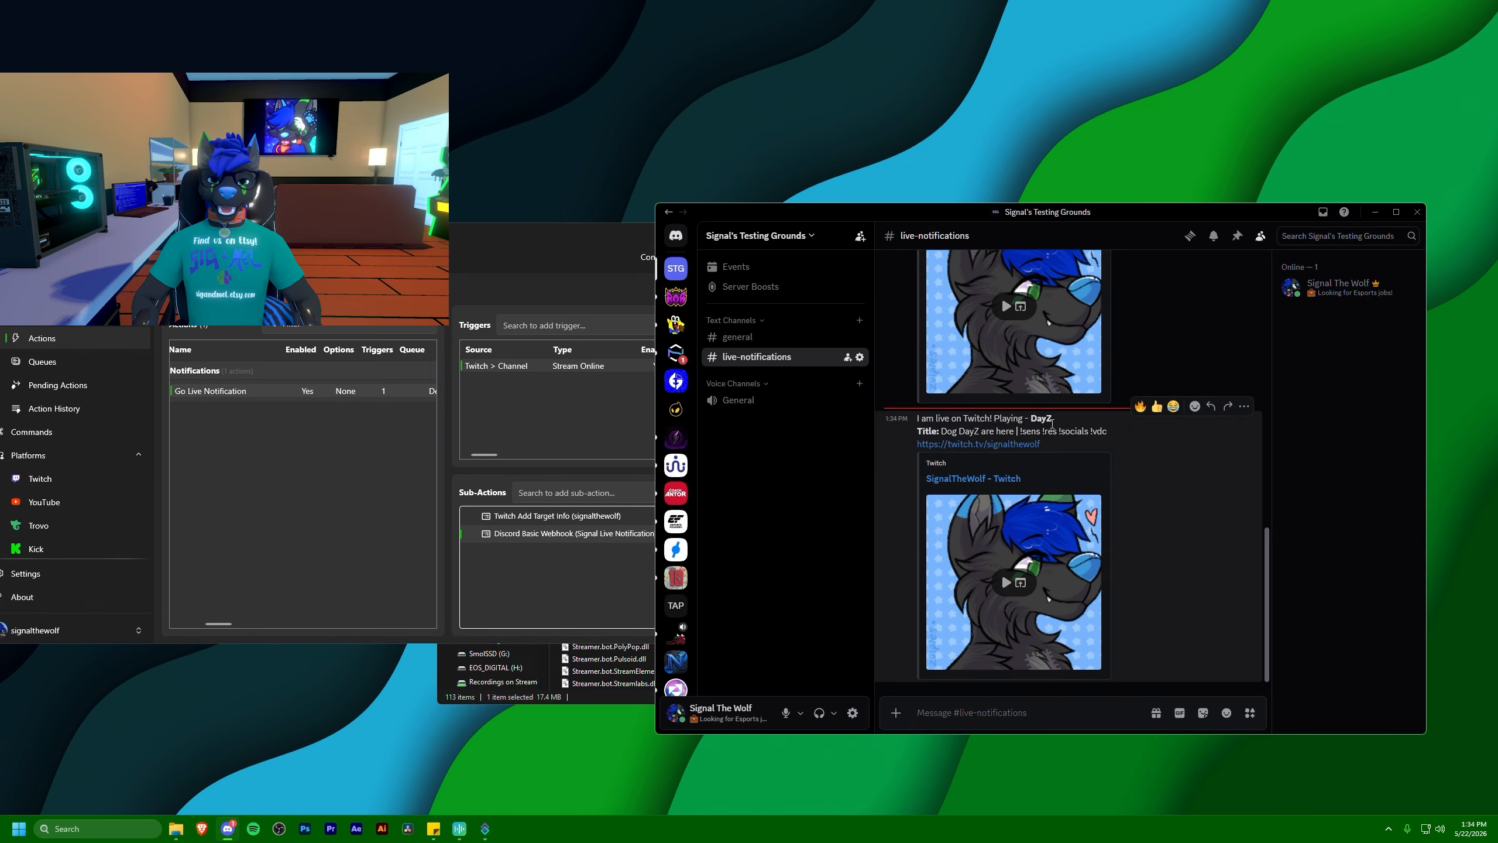
left_click_drag(942, 431, 1063, 435)
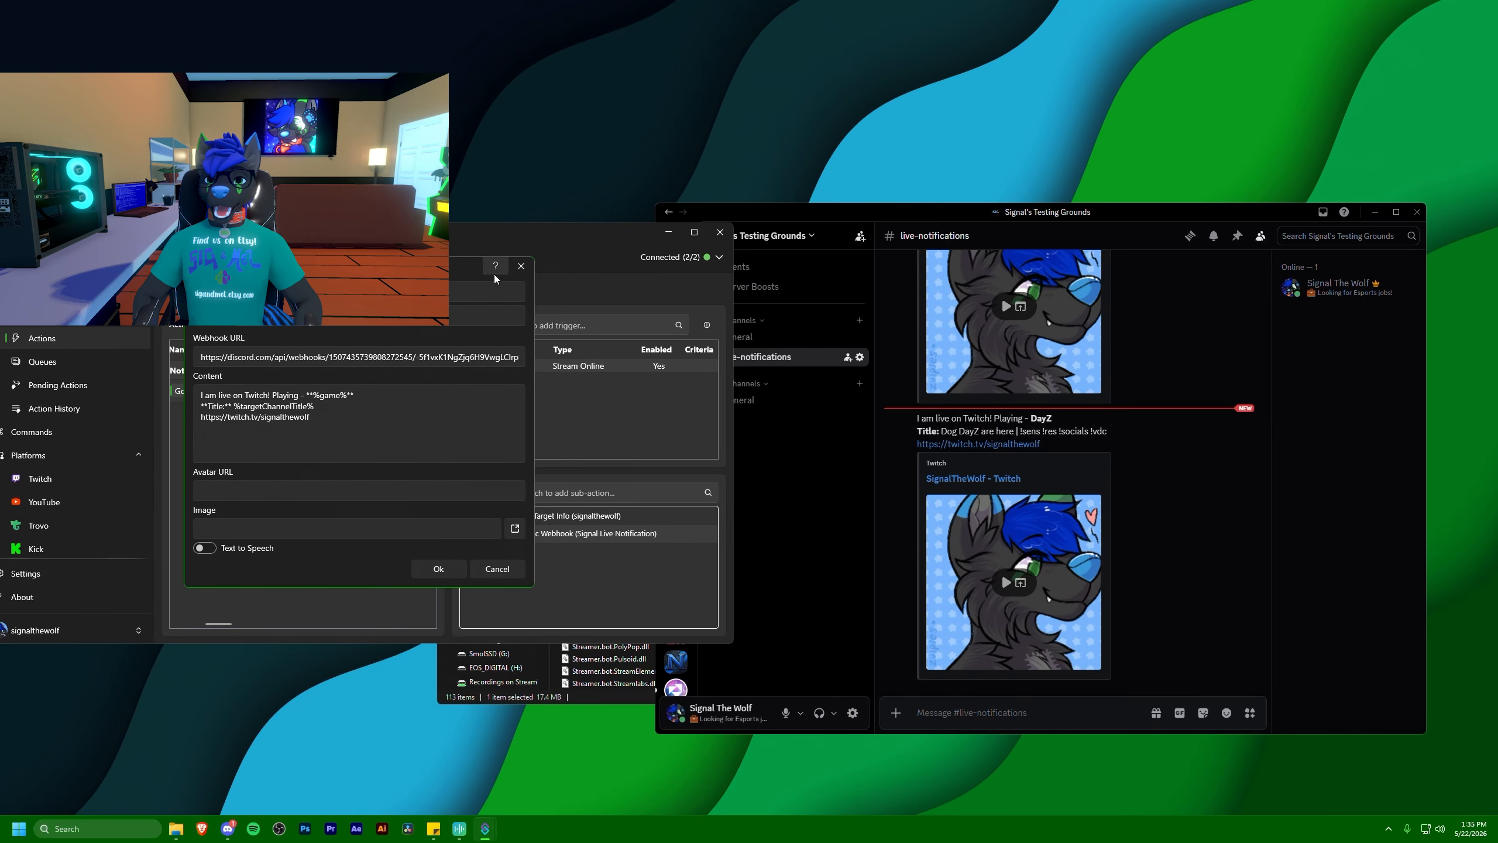
left_click(515, 270)
double_click(525, 538)
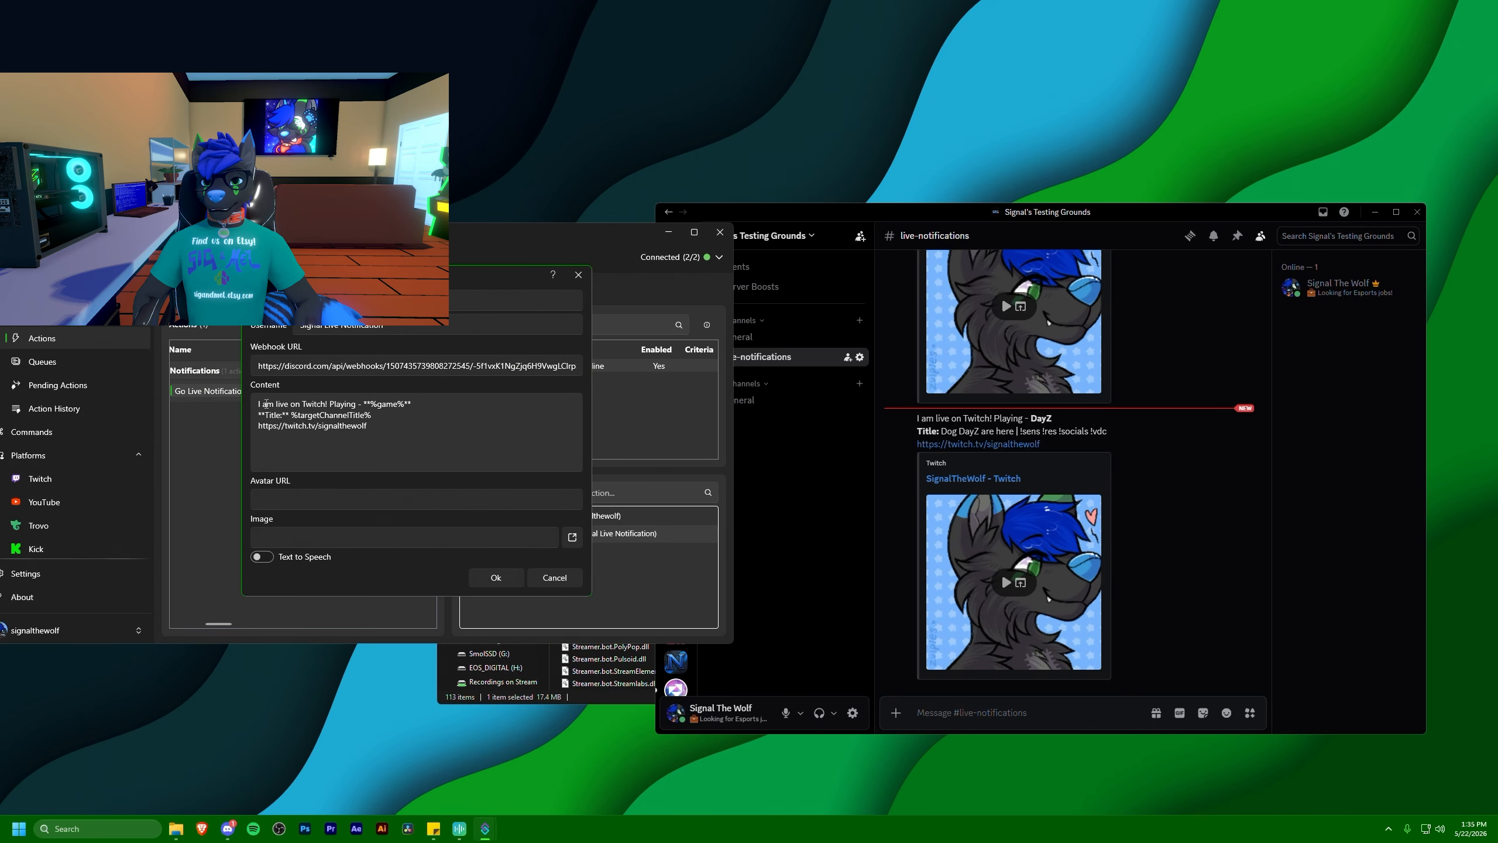
left_click(260, 405)
key("Return")
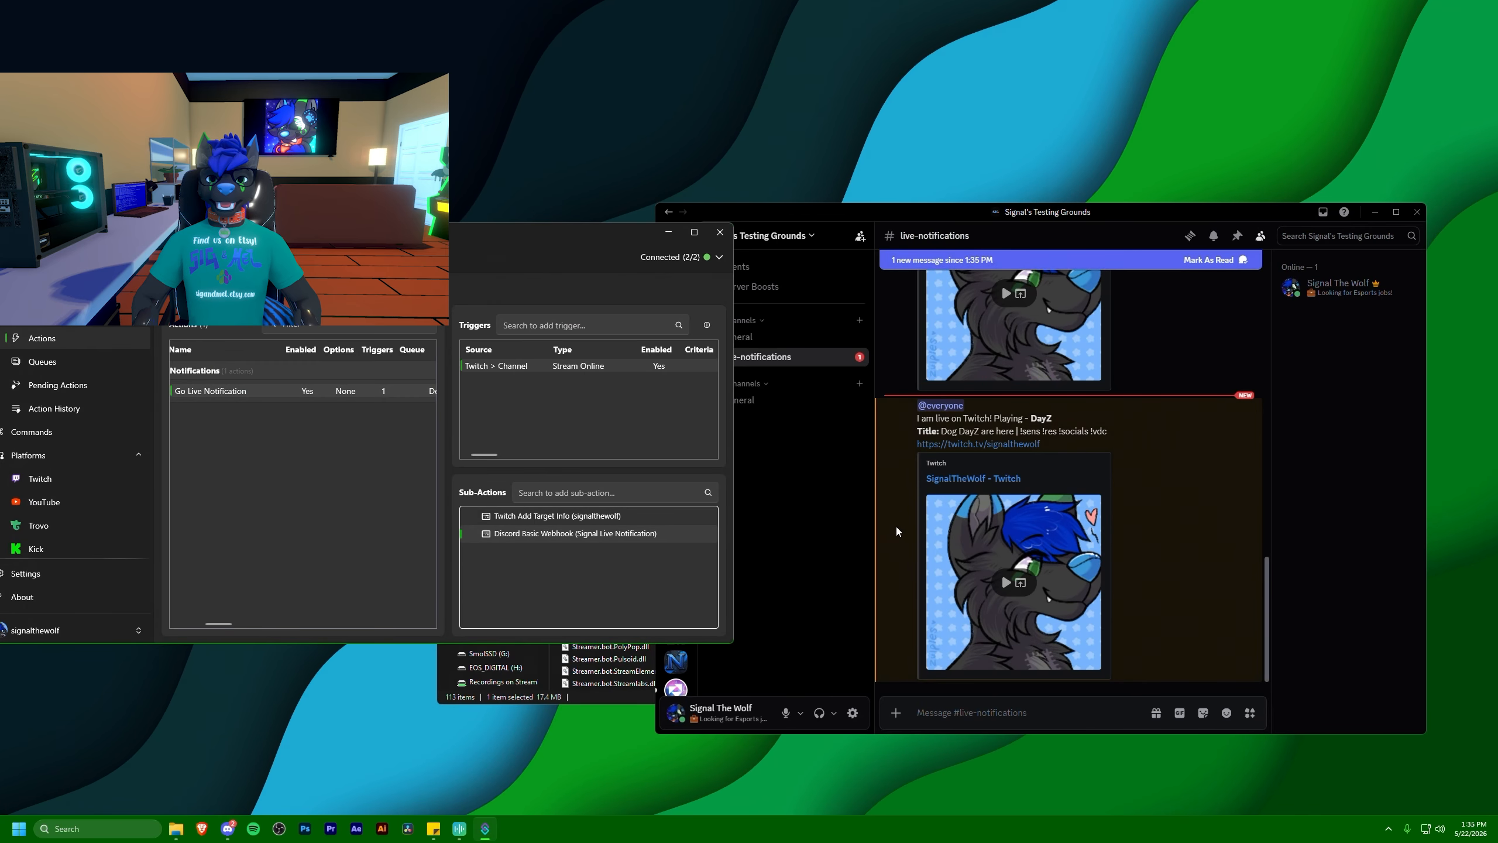
left_click(897, 527)
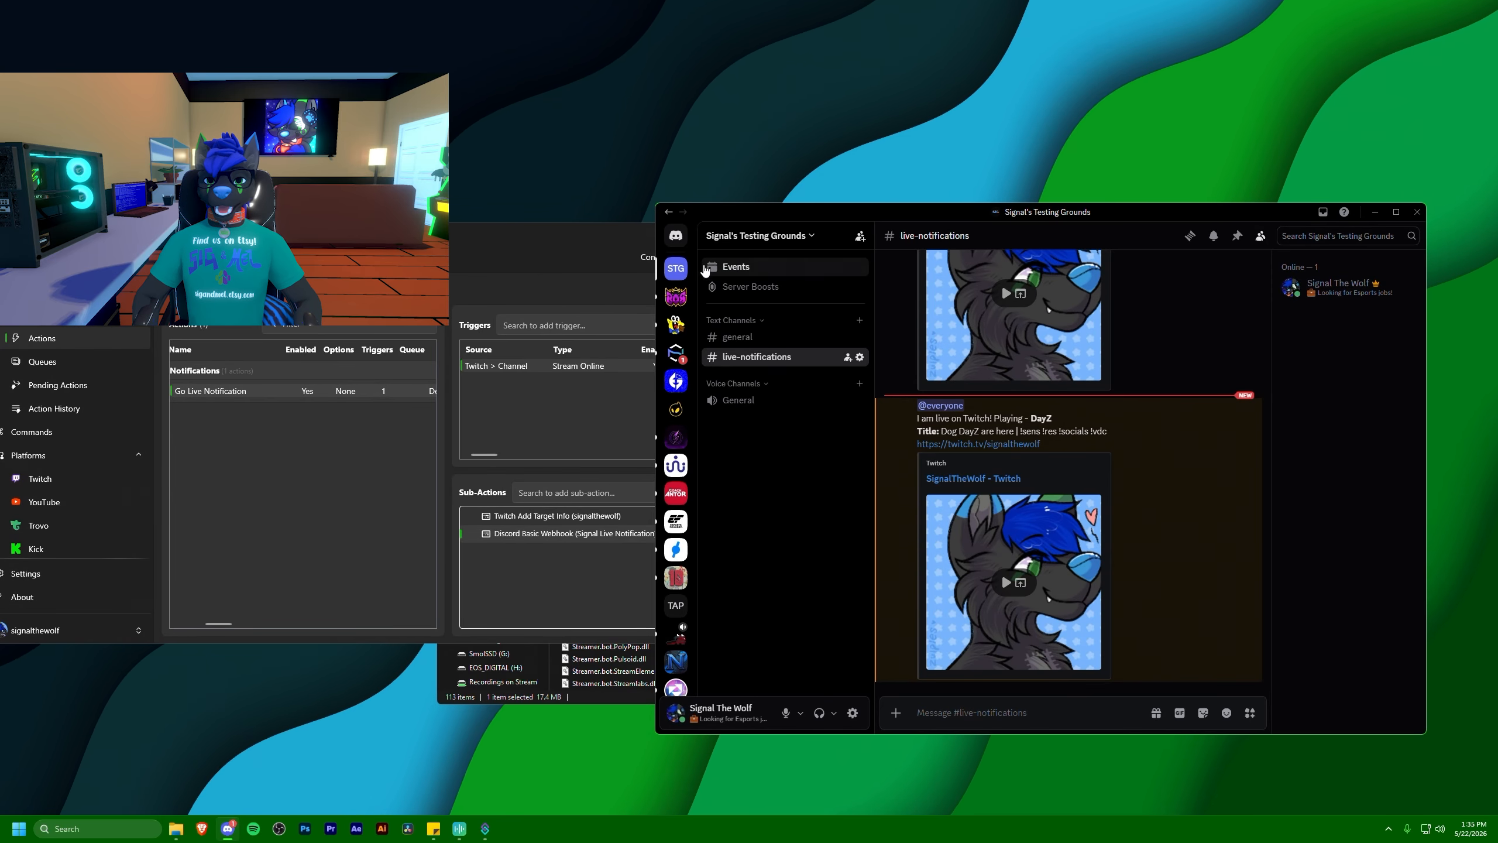
Open the Roles page in the server settings of Signal's Testing Grounds in Discord
right_click(678, 272)
mouse_move(724, 428)
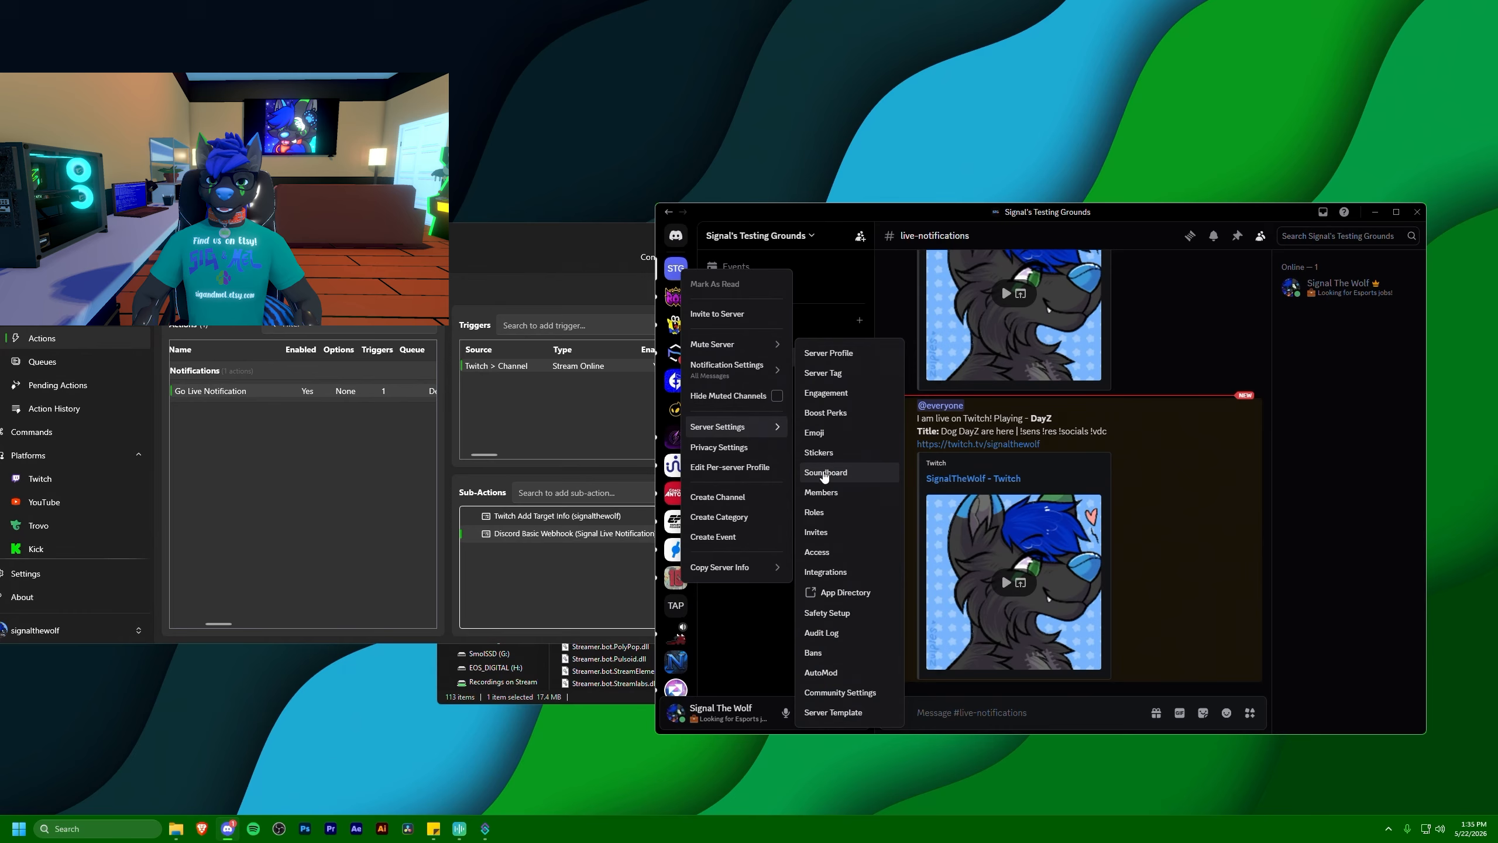
left_click(825, 508)
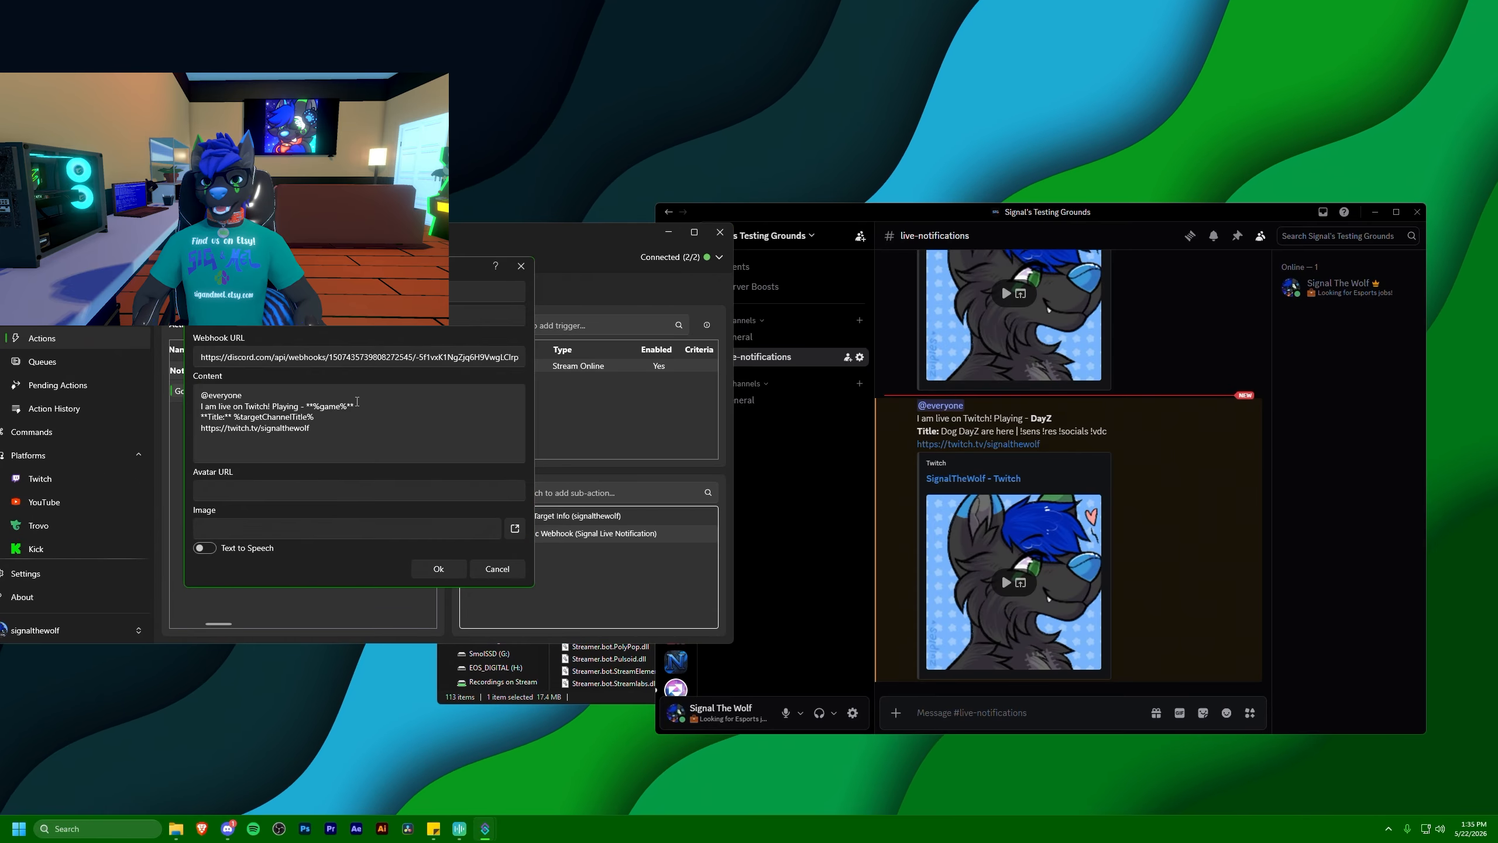
key("BackSpace")
key("BackSpace")
key("BackSpace")
key("BackSpace")
key("BackSpace")
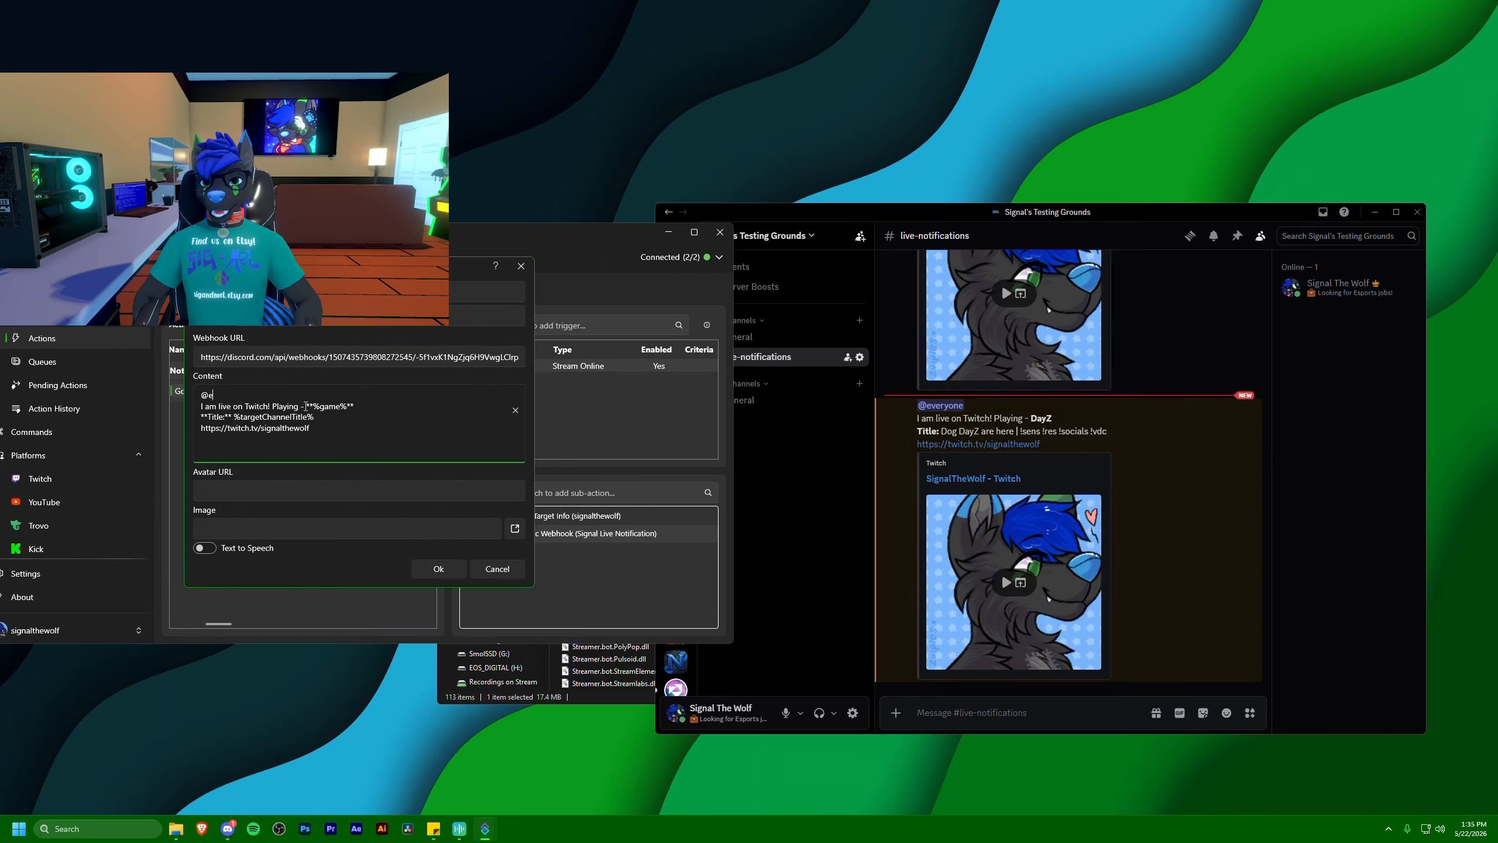
type("LiveNotifc")
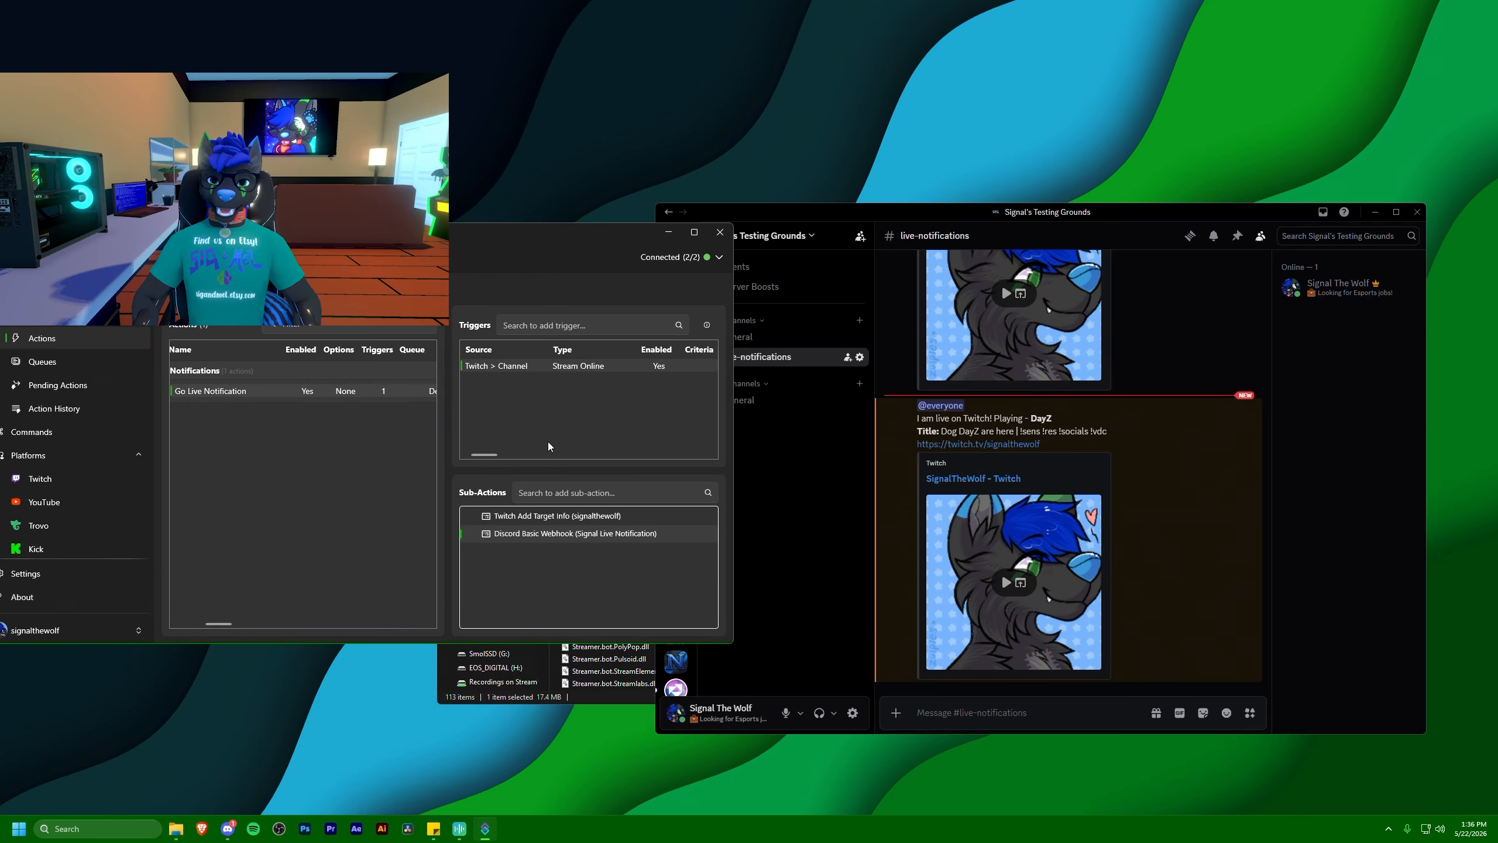
left_click(943, 407)
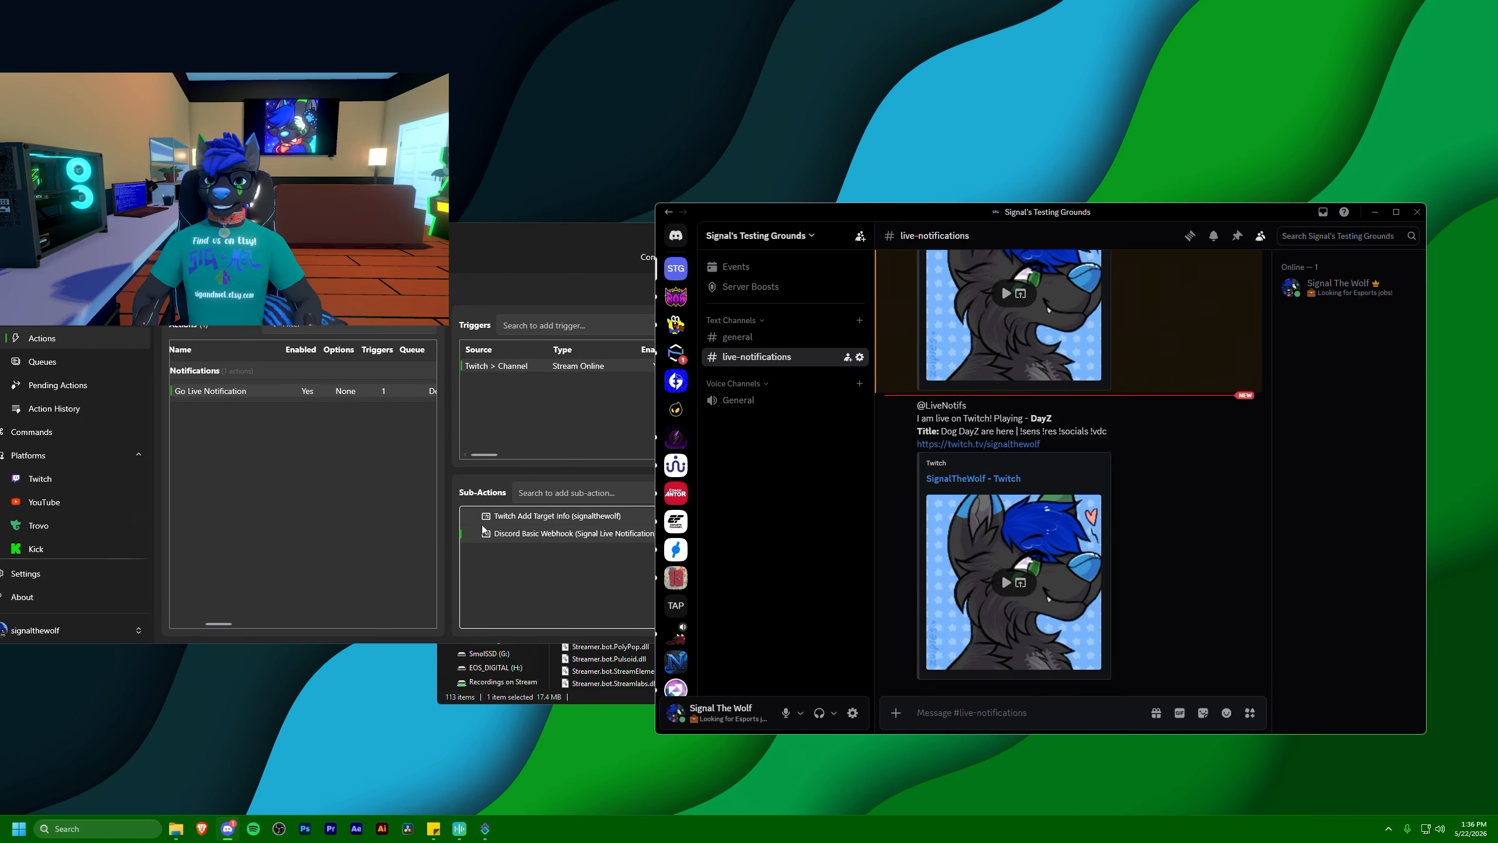
Copy the ID of the LiveNotifs role from the Discord server's role settings
right_click(676, 271)
mouse_move(737, 432)
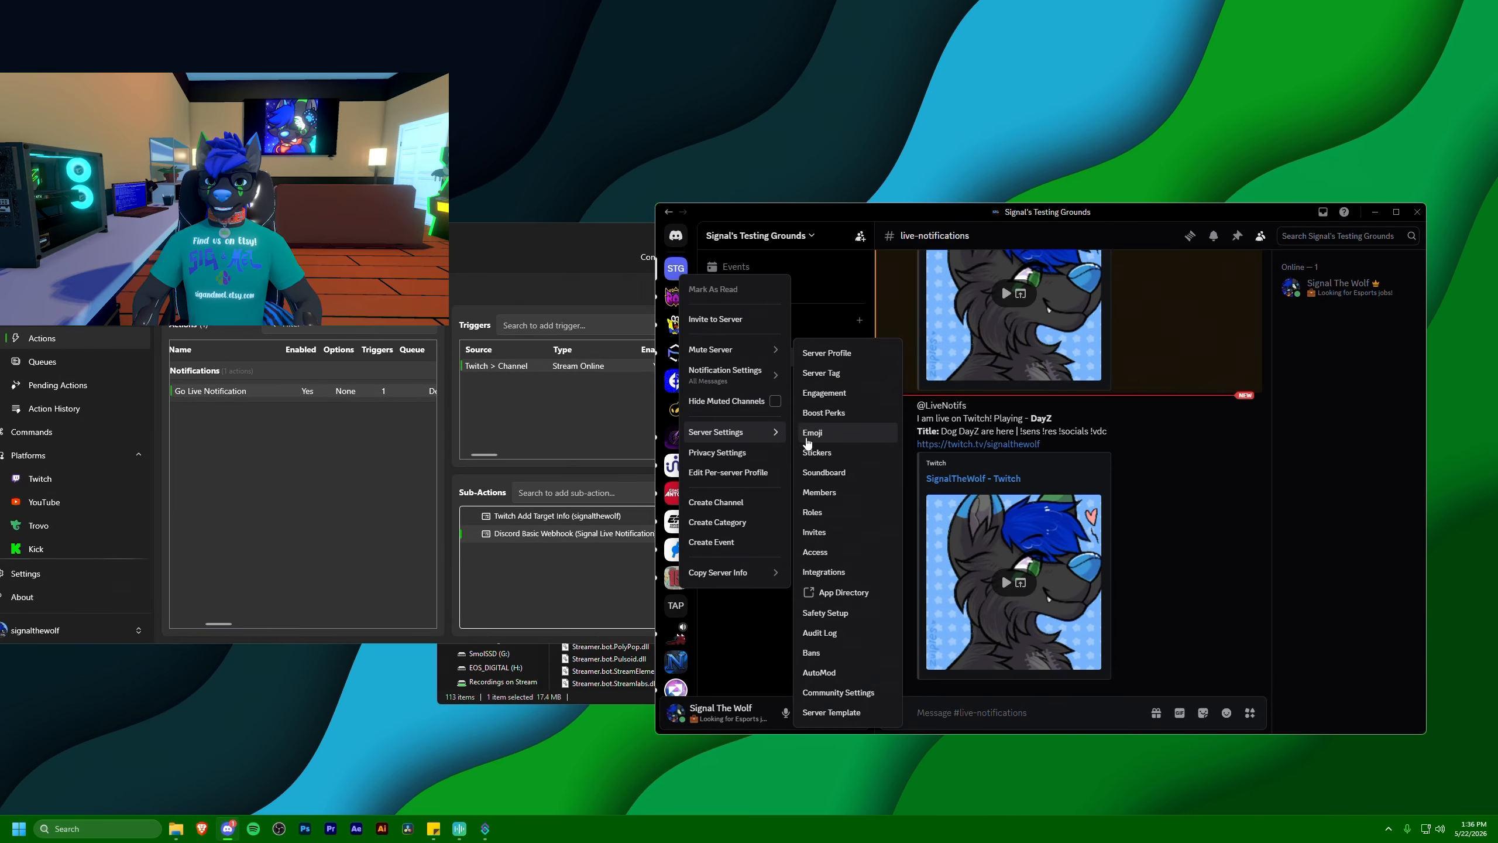
left_click(809, 511)
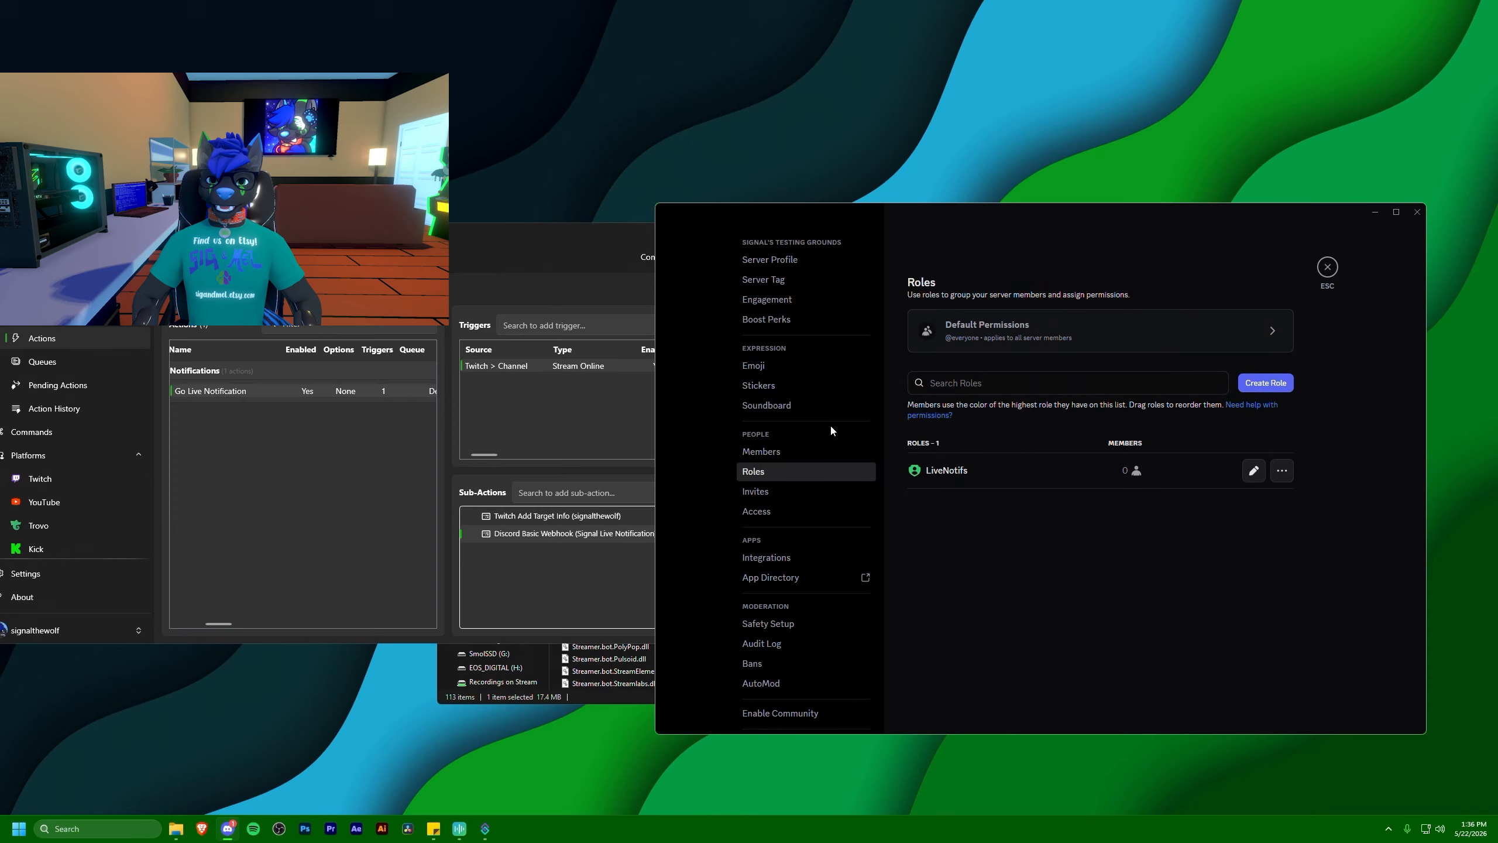
left_click(1279, 477)
left_click(1326, 524)
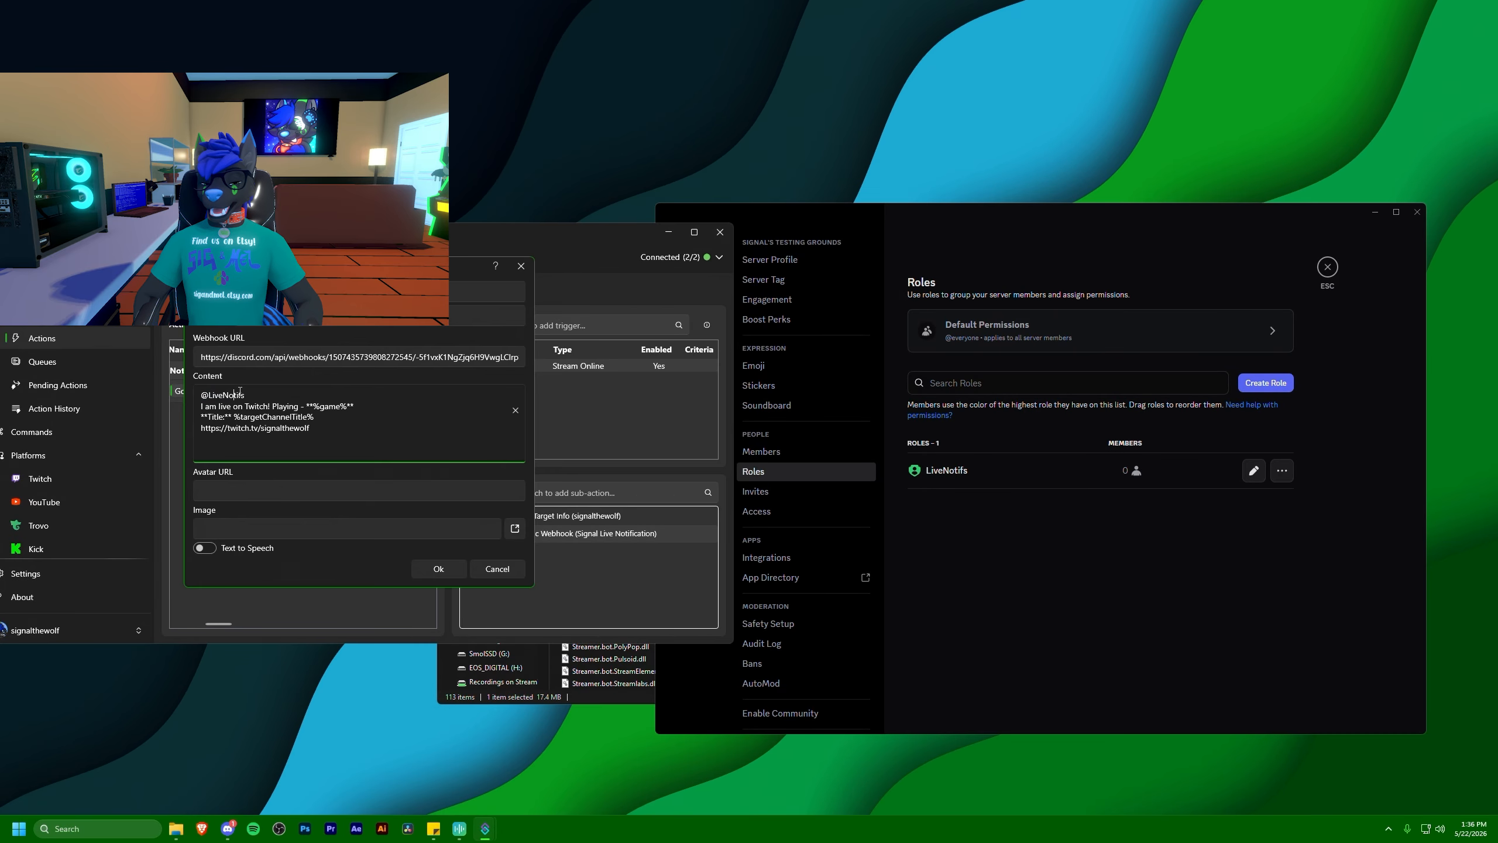
left_click_drag(245, 395, 199, 395)
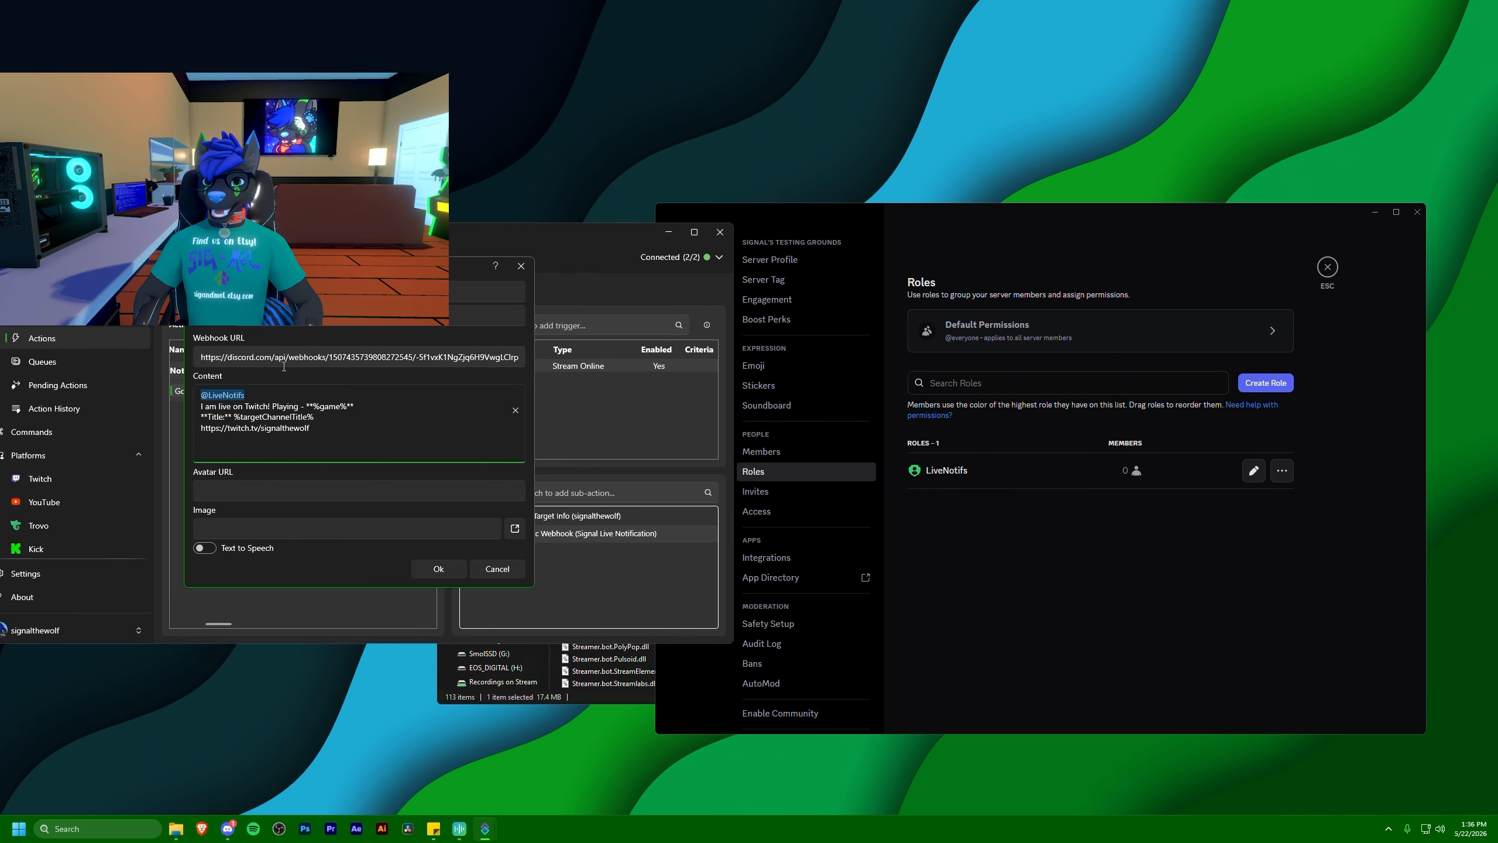
key("ctrl+v")
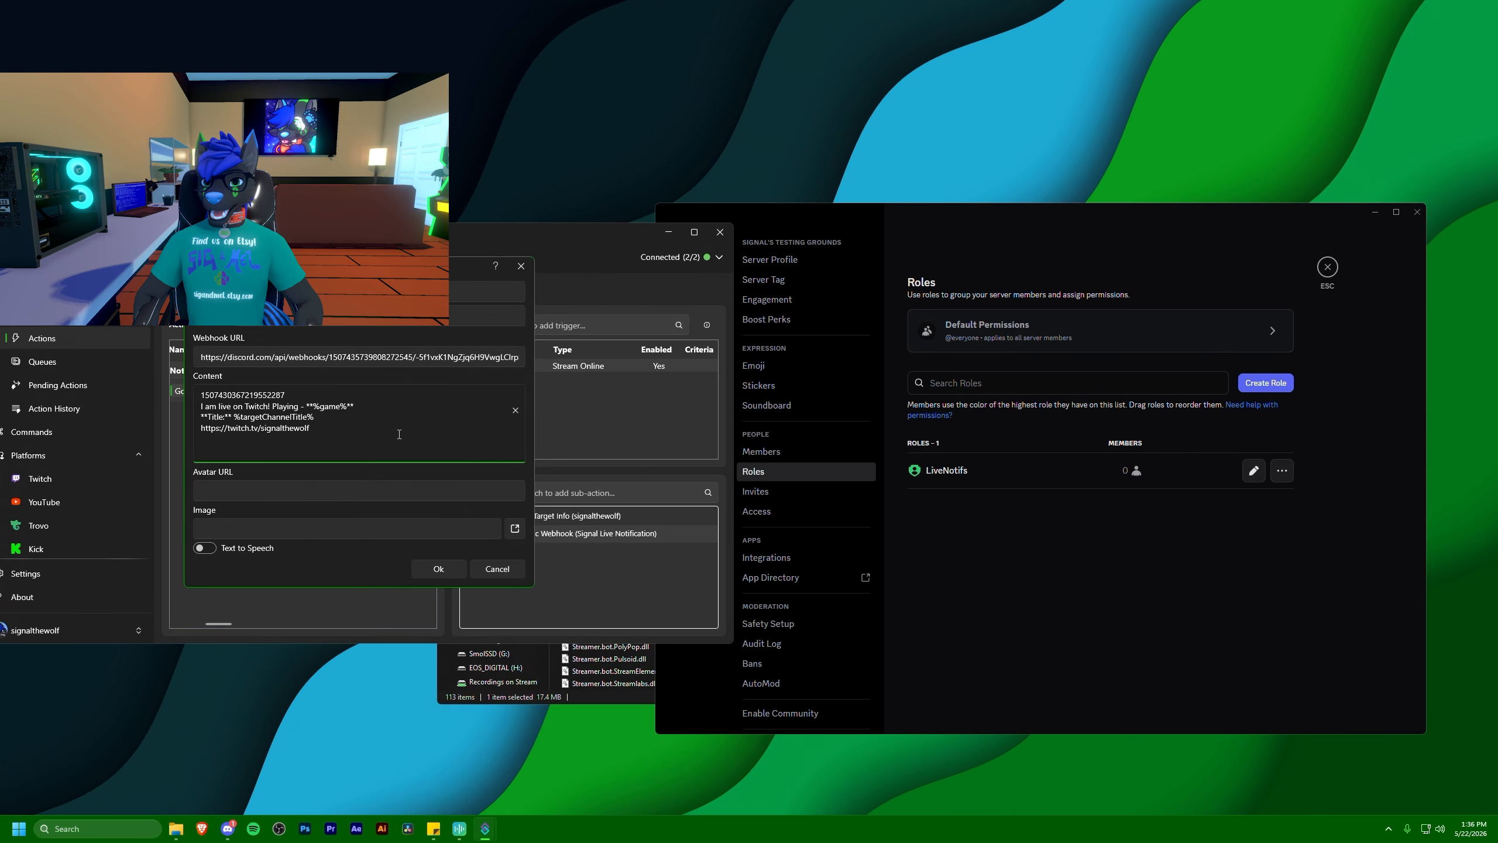
type("<@&")
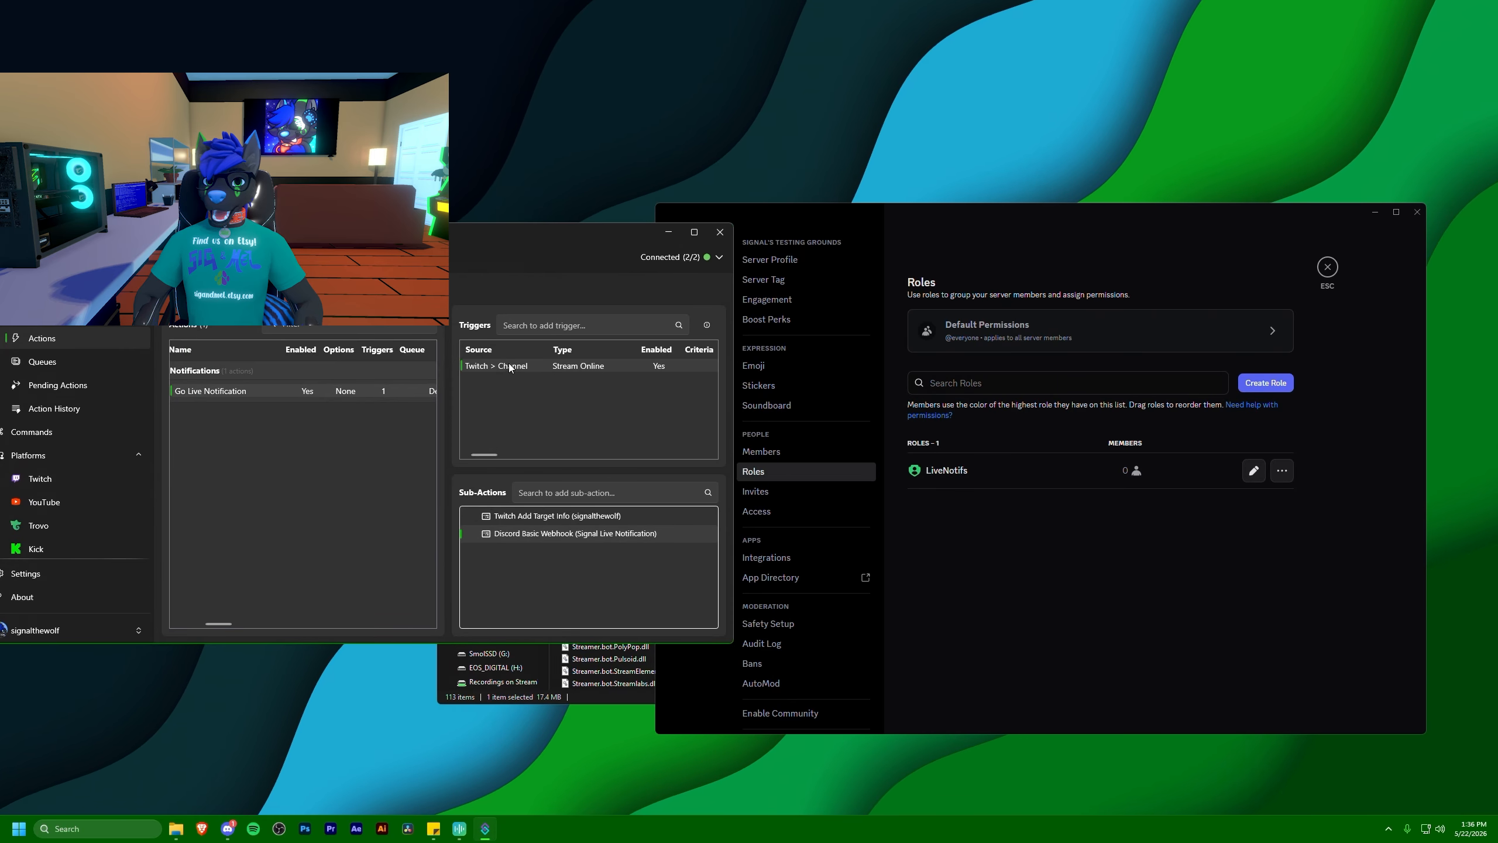
Test the Twitch Stream Online trigger and check the role mention in the newest message in Discord's #live-notifications channel
right_click(509, 363)
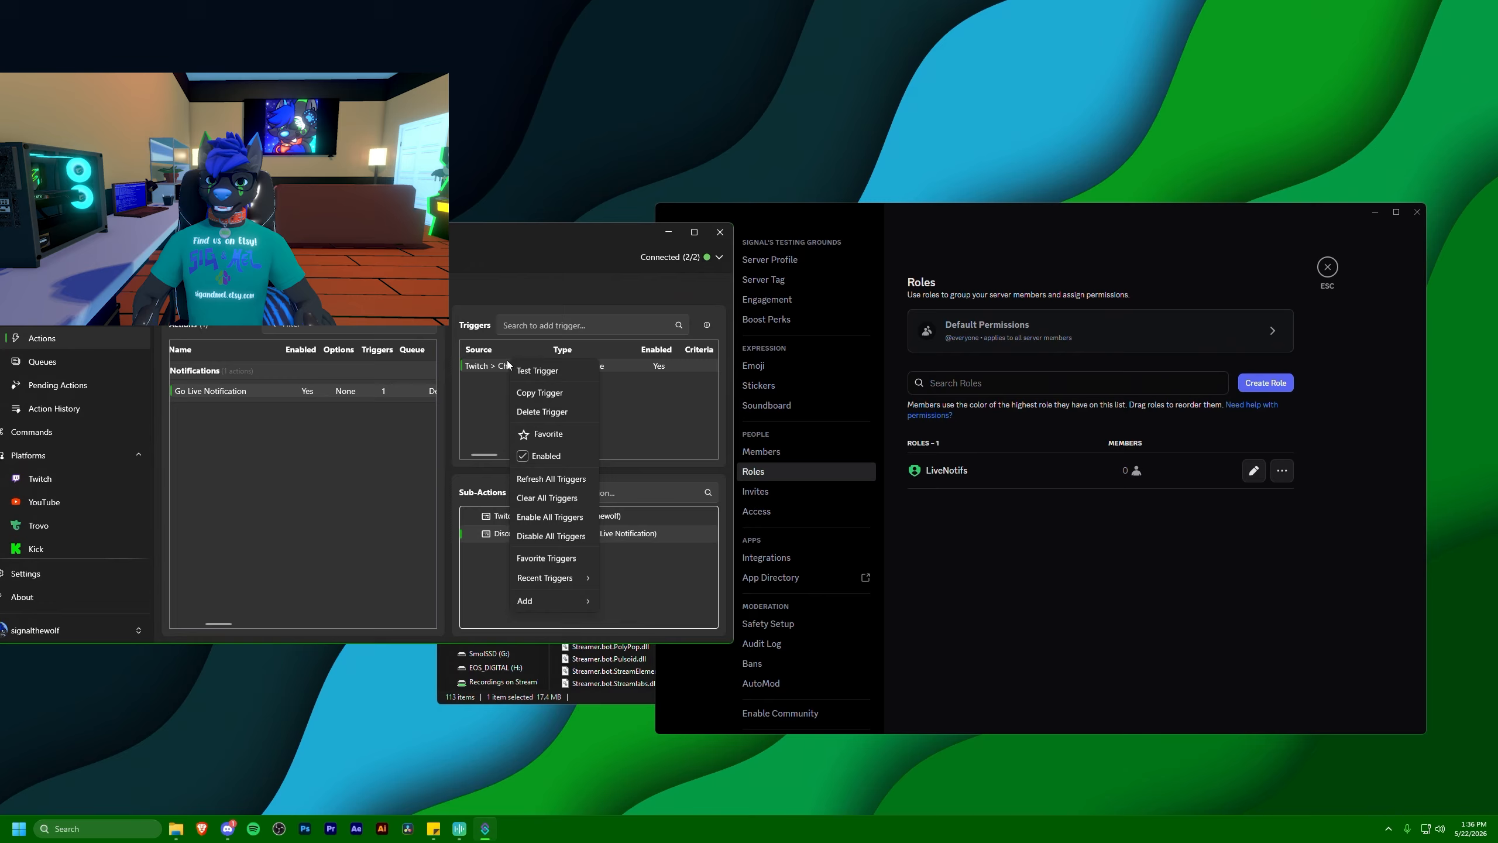
left_click(525, 369)
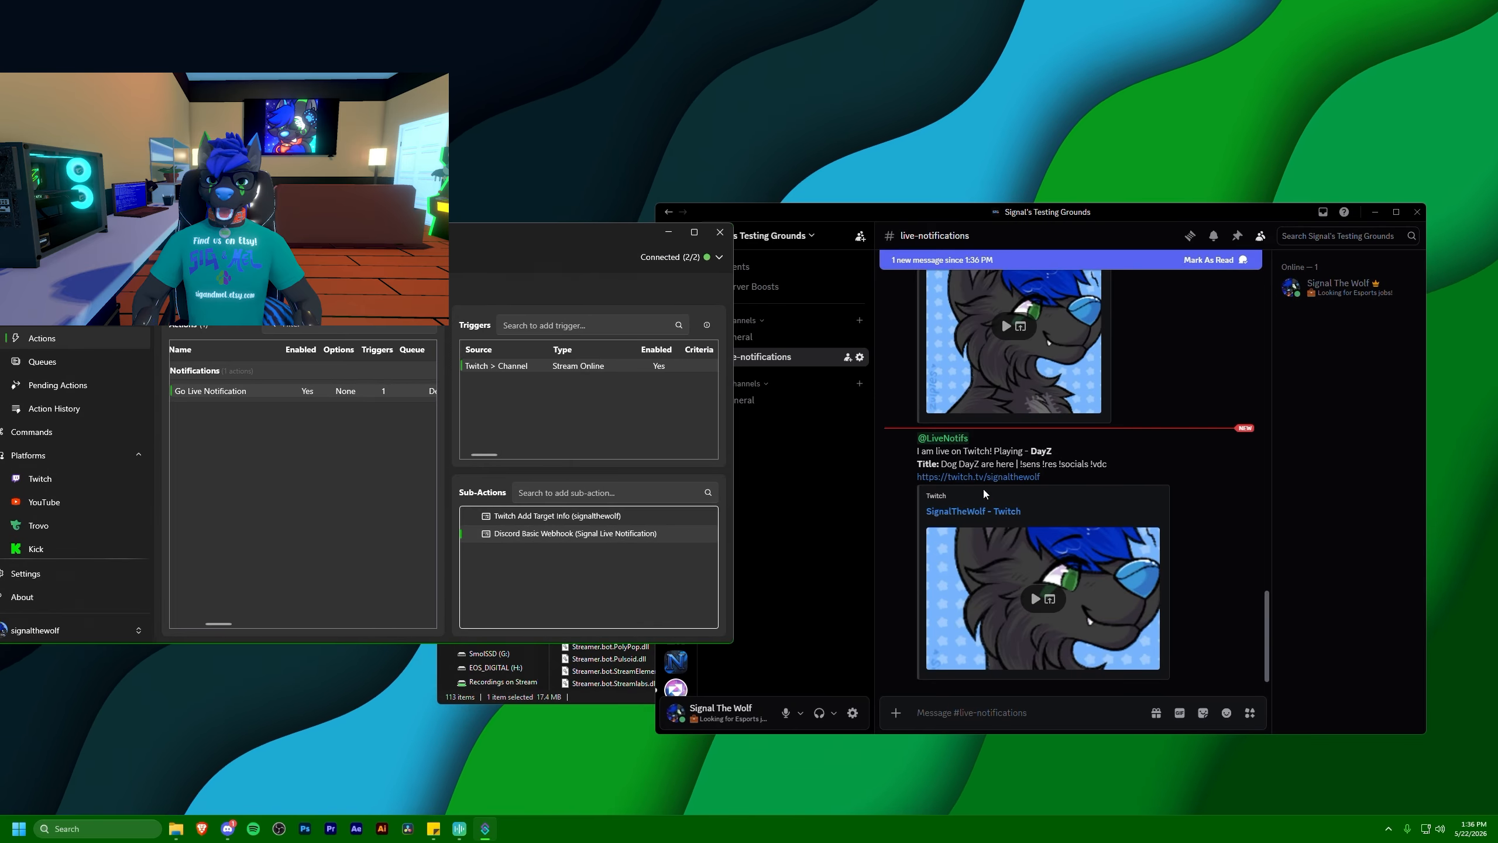
left_click(907, 473)
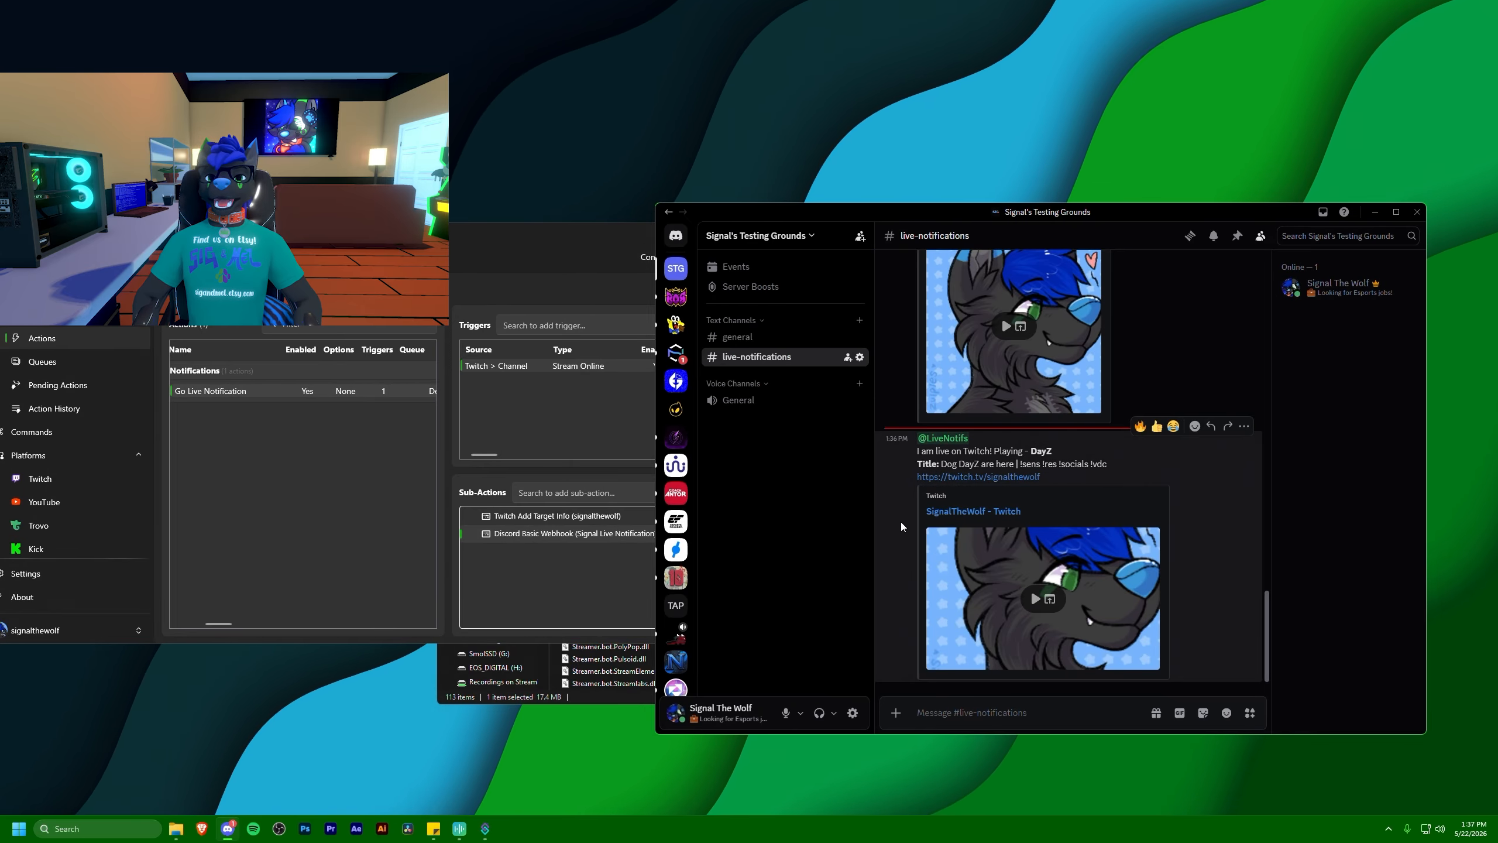